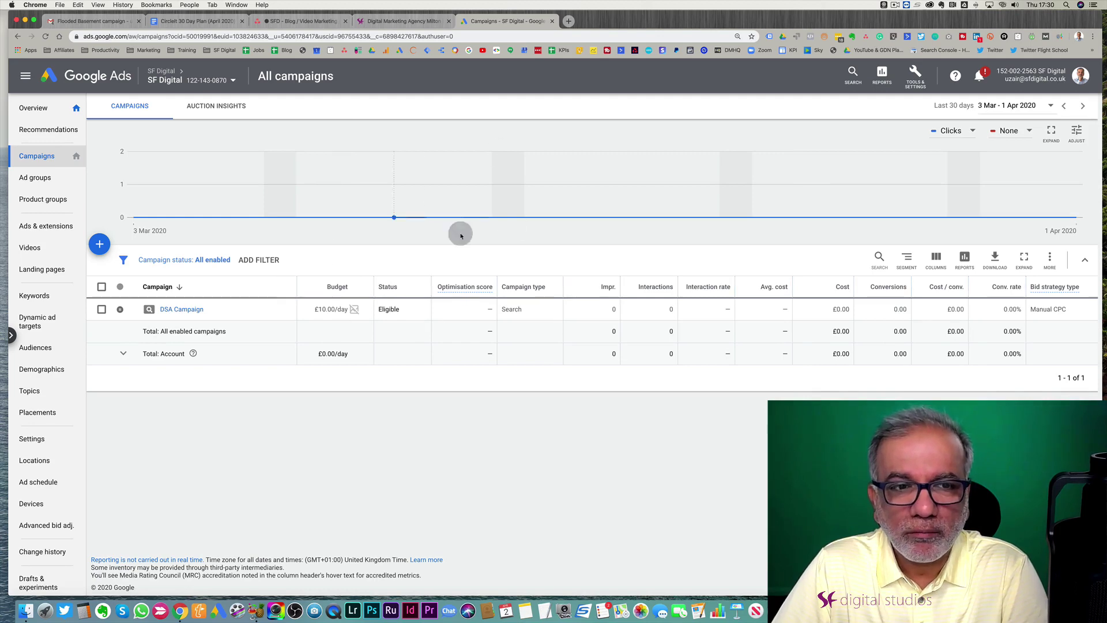
# Choose New campaign from the blue + menu on the Campaigns page
pyautogui.click(100, 245)
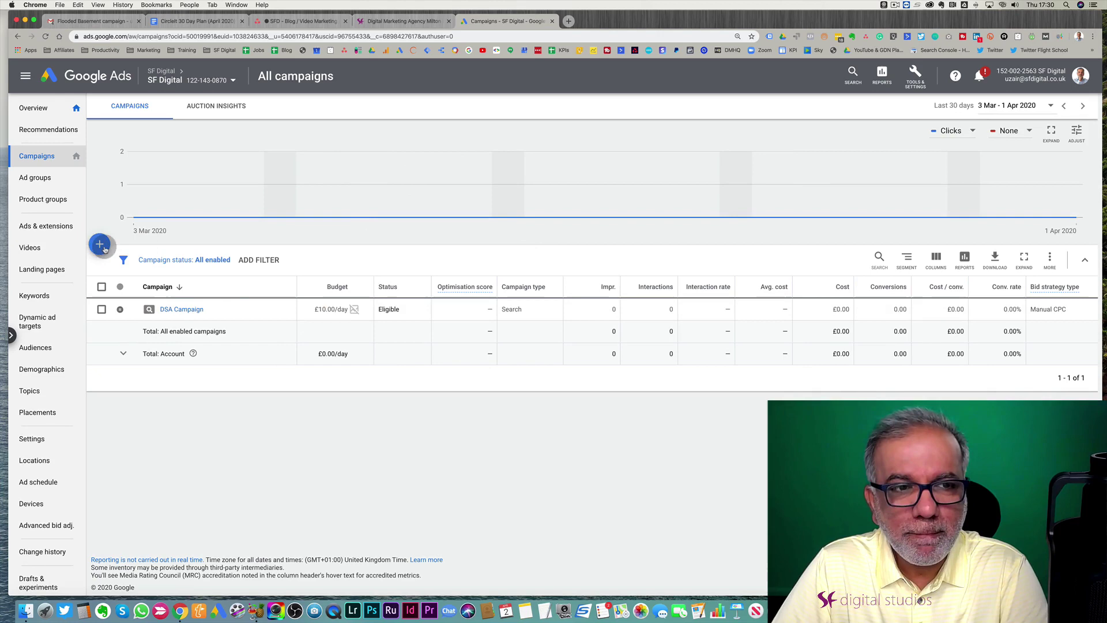
pyautogui.click(147, 284)
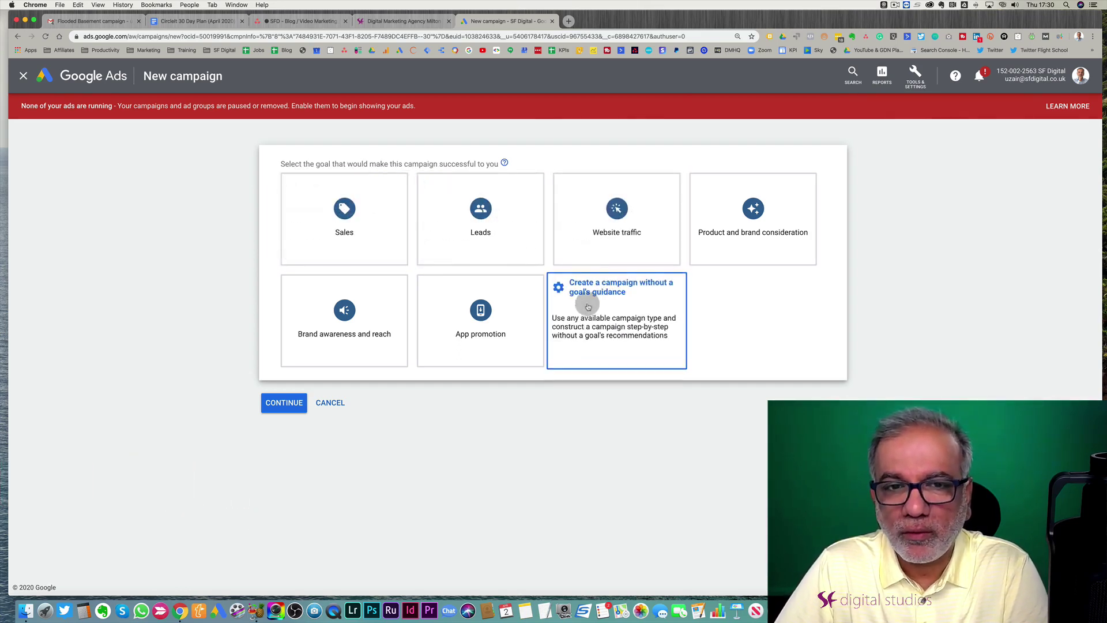
# Build the campaign without a goal's guidance and pick Search as the campaign type
pyautogui.click(623, 291)
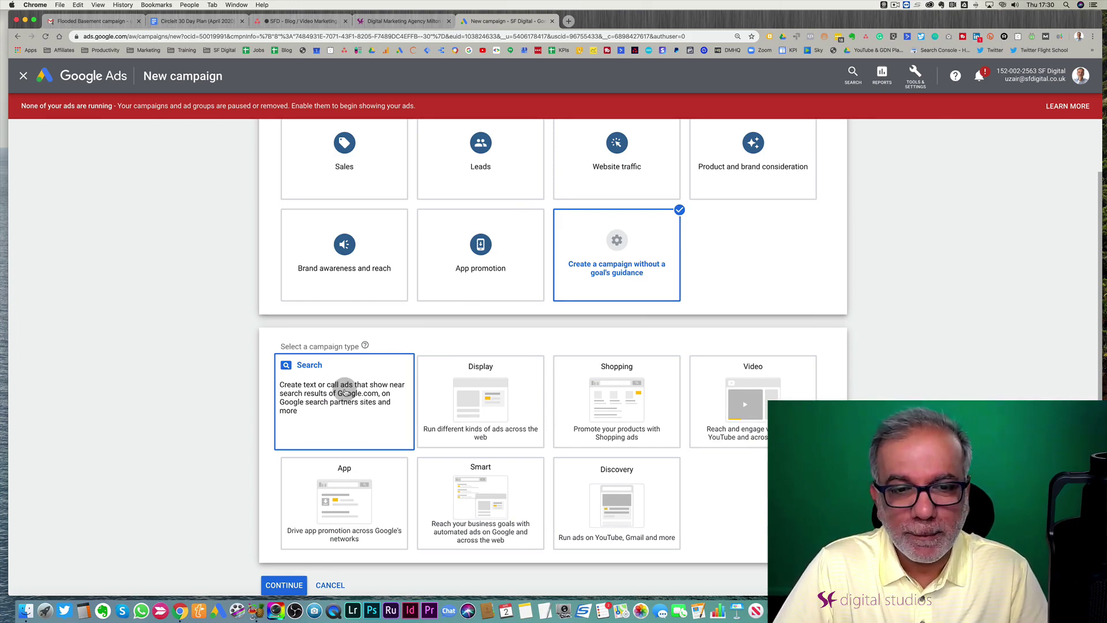
pyautogui.click(345, 392)
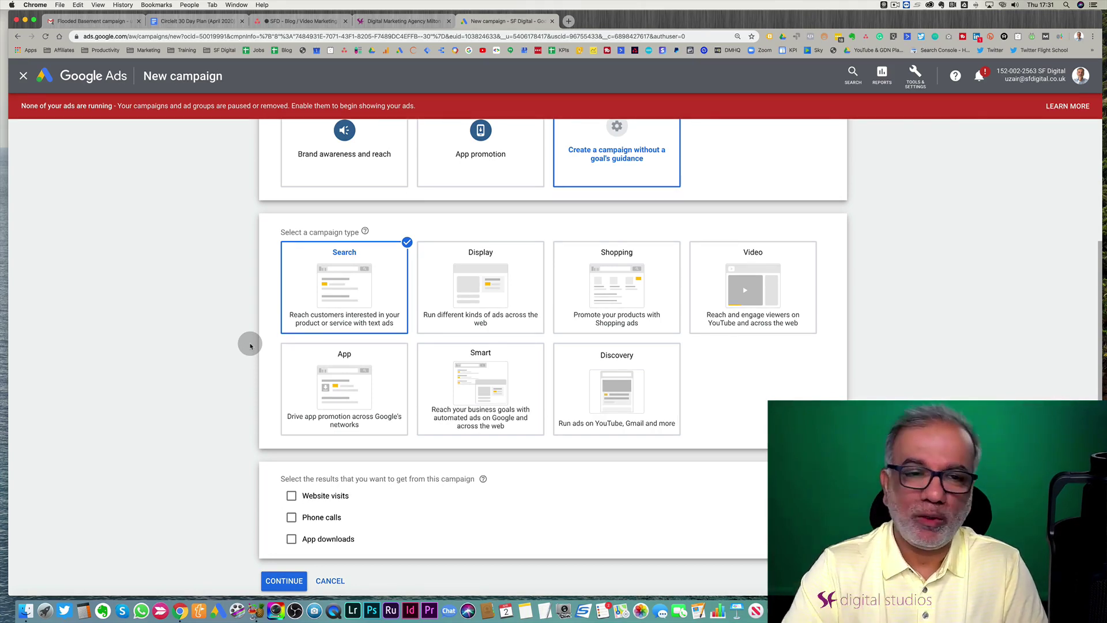
pyautogui.moveTo(338, 267)
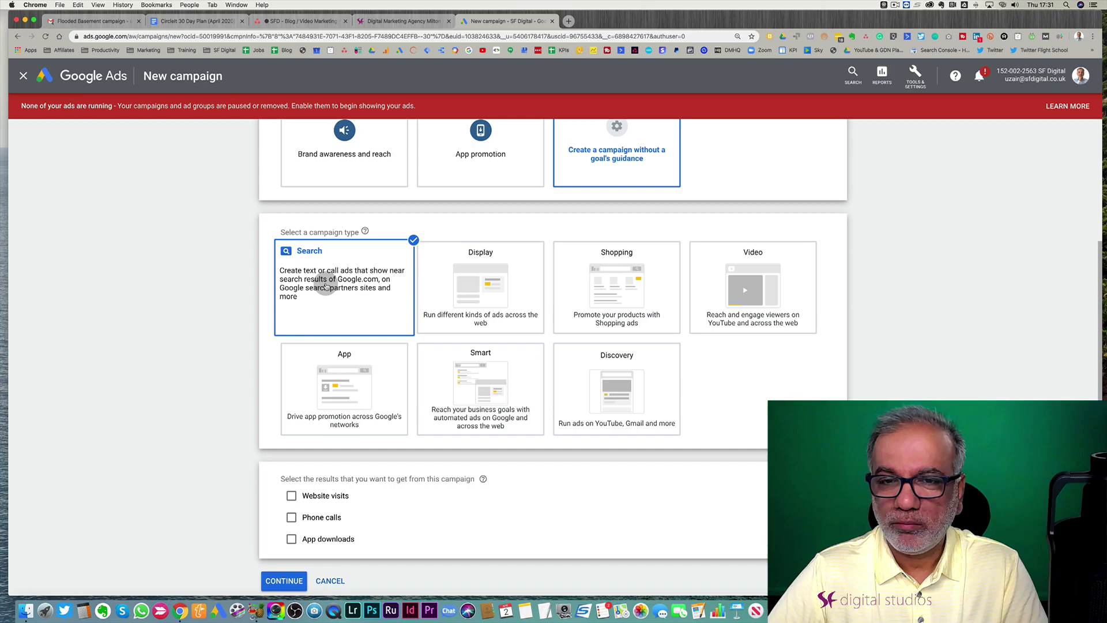
pyautogui.scroll(-2, 324, 284)
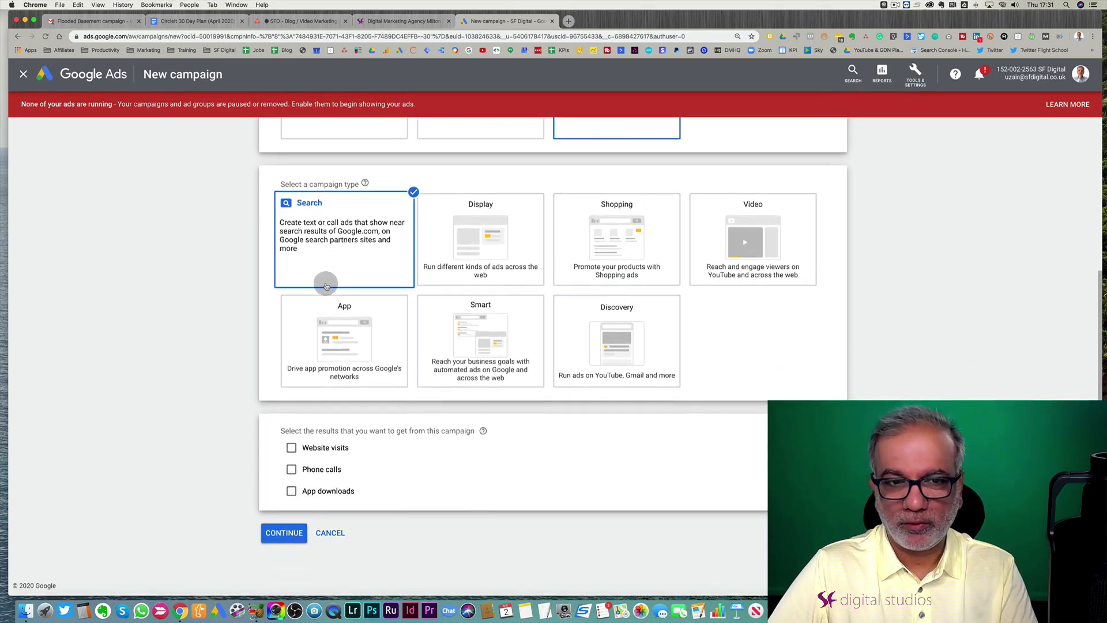
pyautogui.click(313, 449)
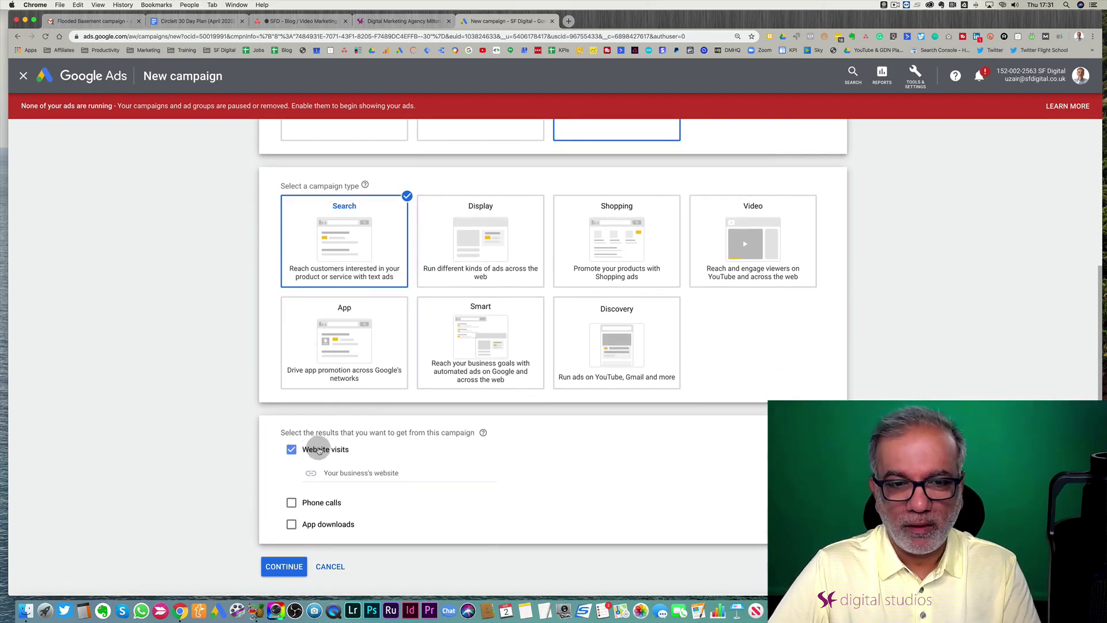
pyautogui.click(364, 473)
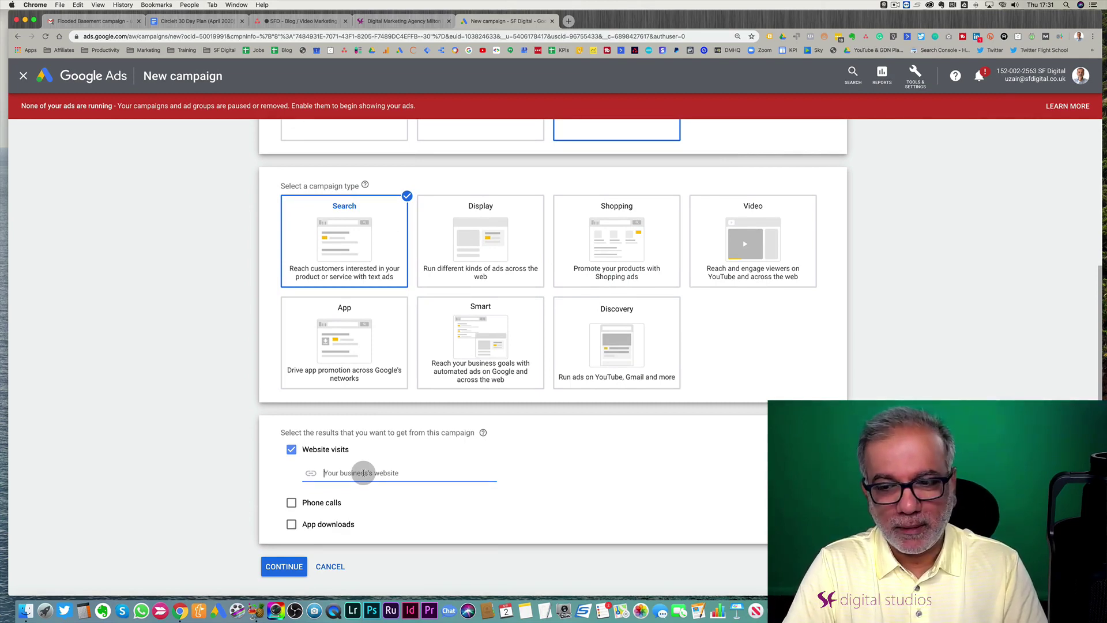
pyautogui.write('www.sf')
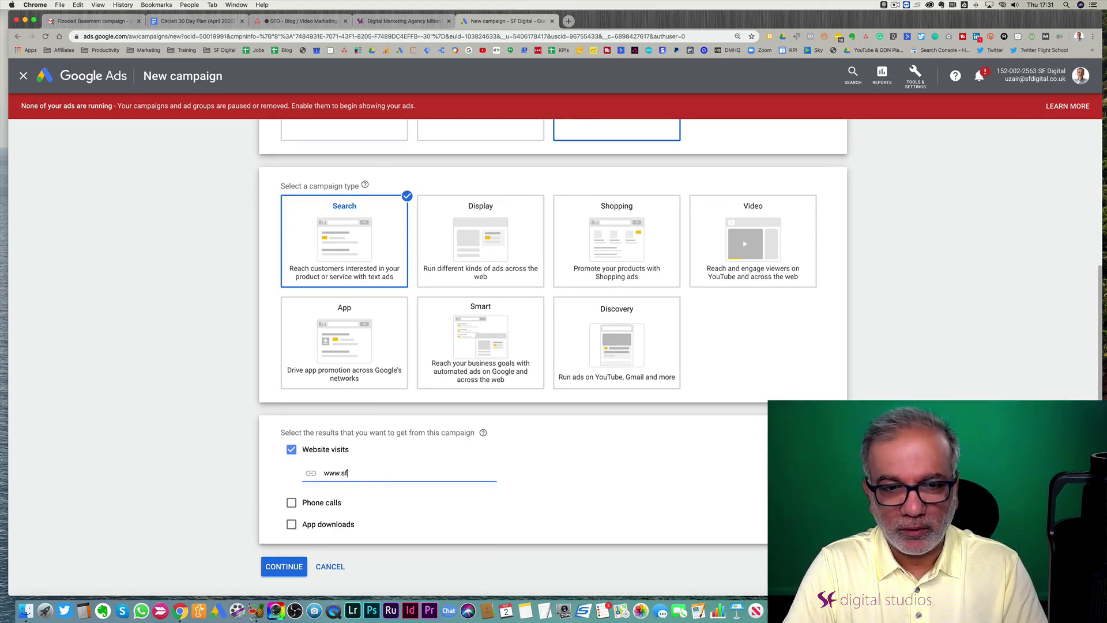
pyautogui.write('digital.co.')
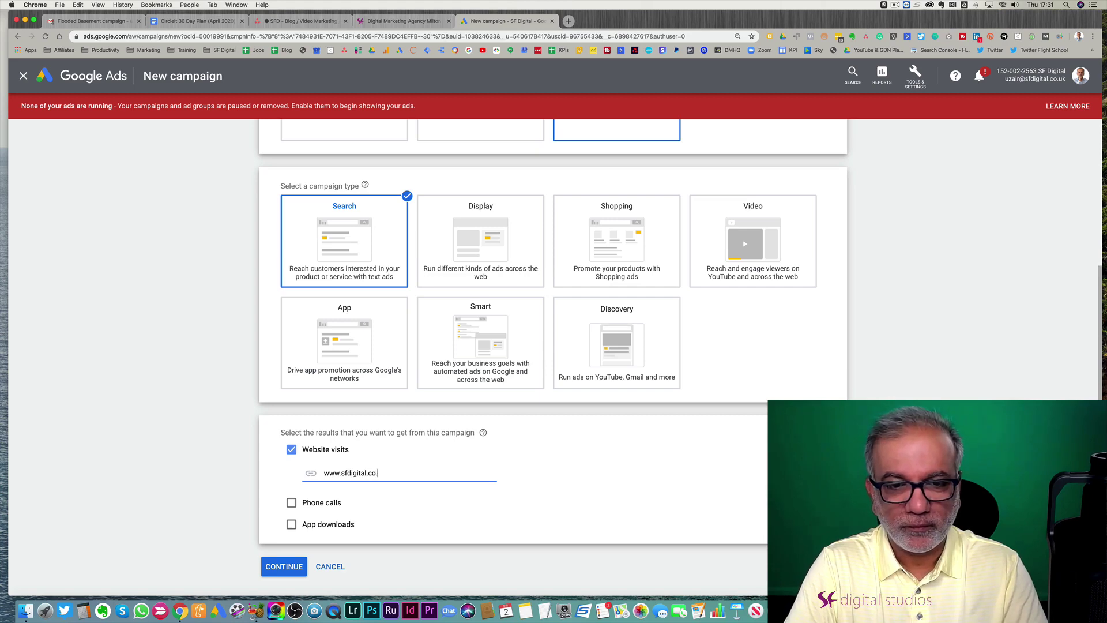
pyautogui.write('uk')
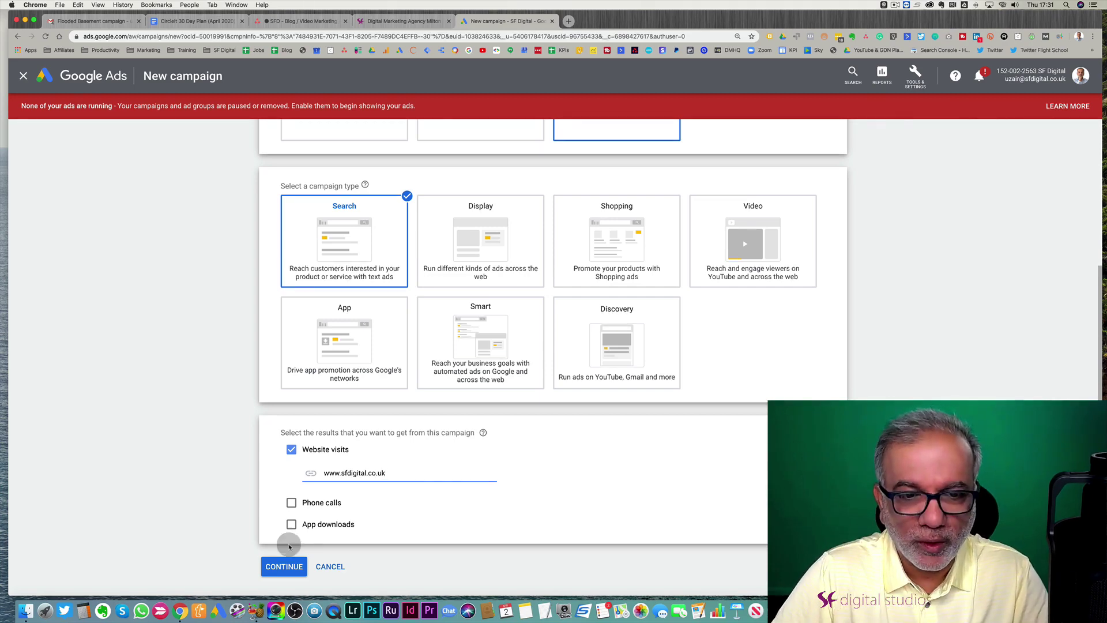
# Continue to the settings and rename the campaign from 'Search-36' to 'DSA Campaign'
pyautogui.click(281, 568)
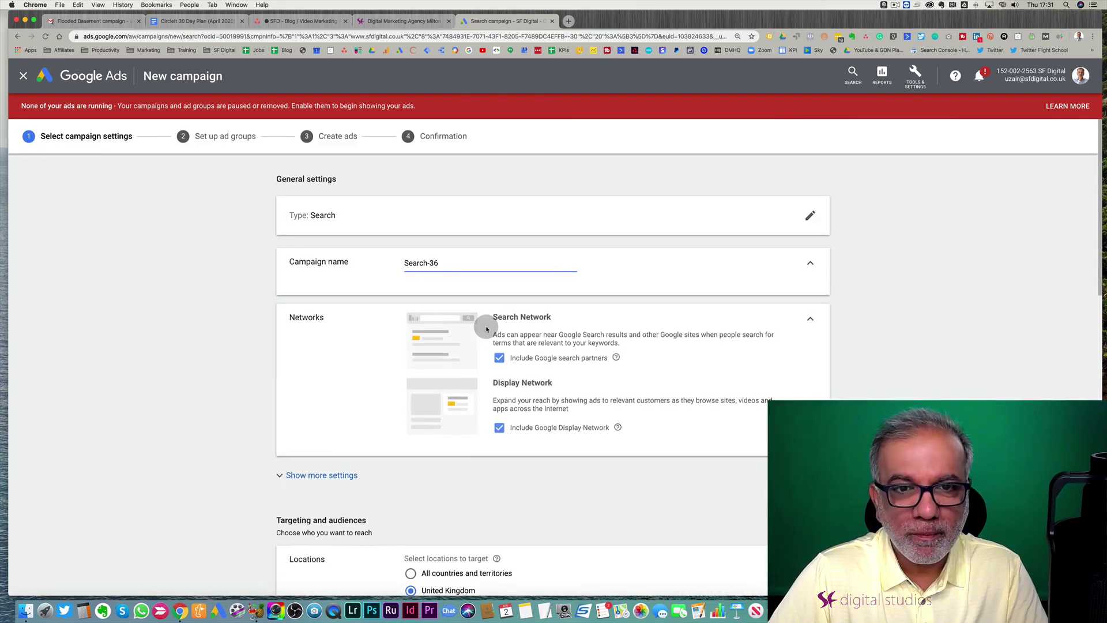
pyautogui.tripleClick(426, 263)
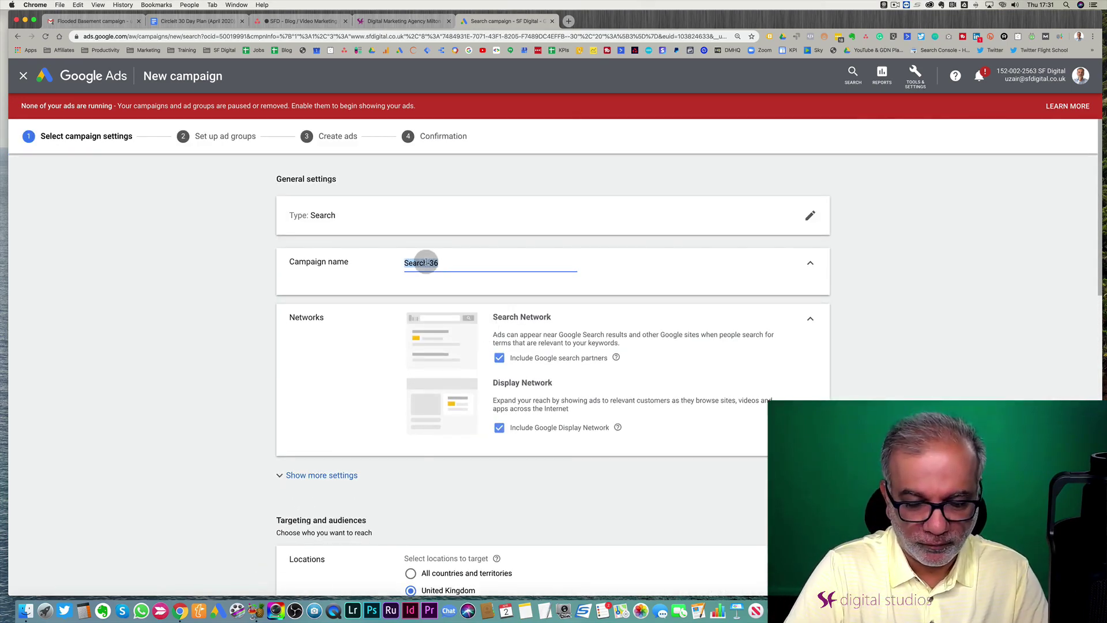
pyautogui.write('DSA Campa')
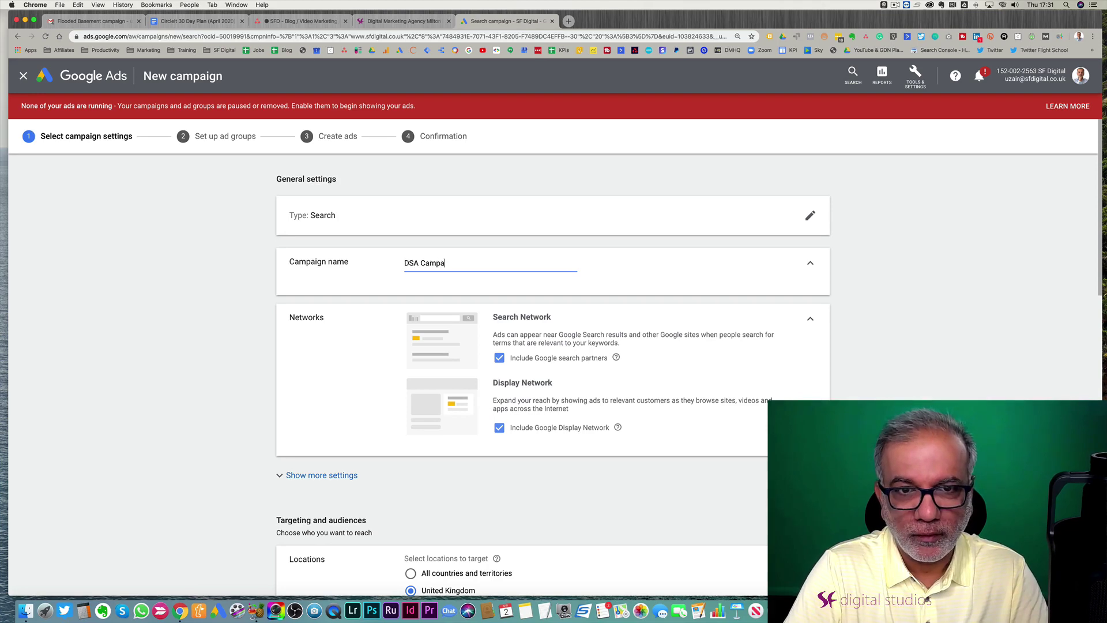
pyautogui.write('ign')
pyautogui.press('Tab')
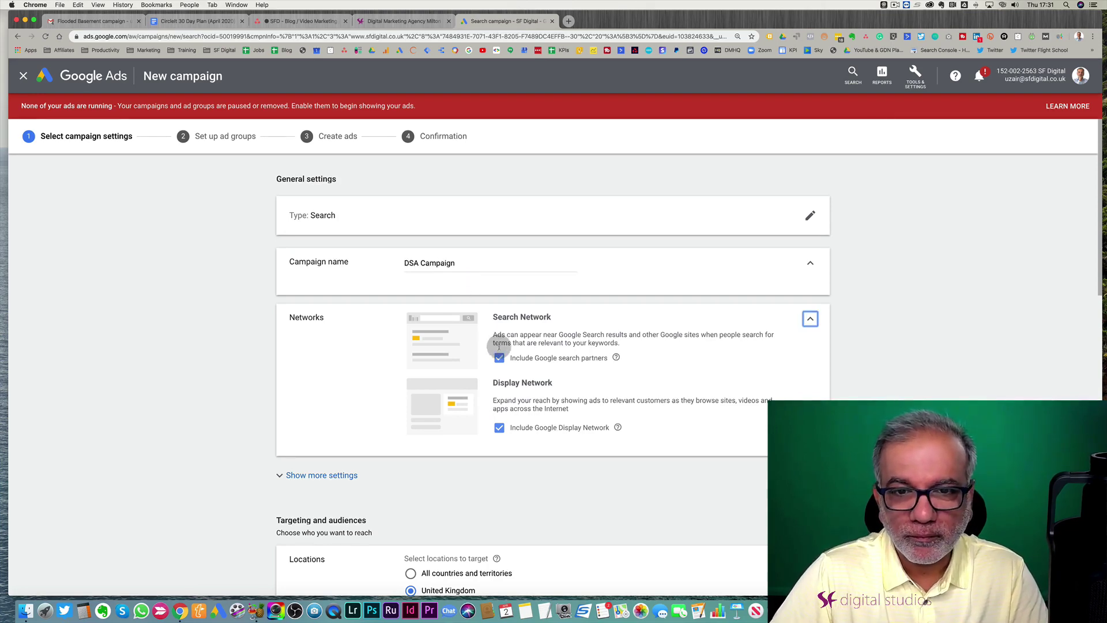
# Exclude Google search partners and the Google Display Network from the campaign's networks
pyautogui.click(498, 359)
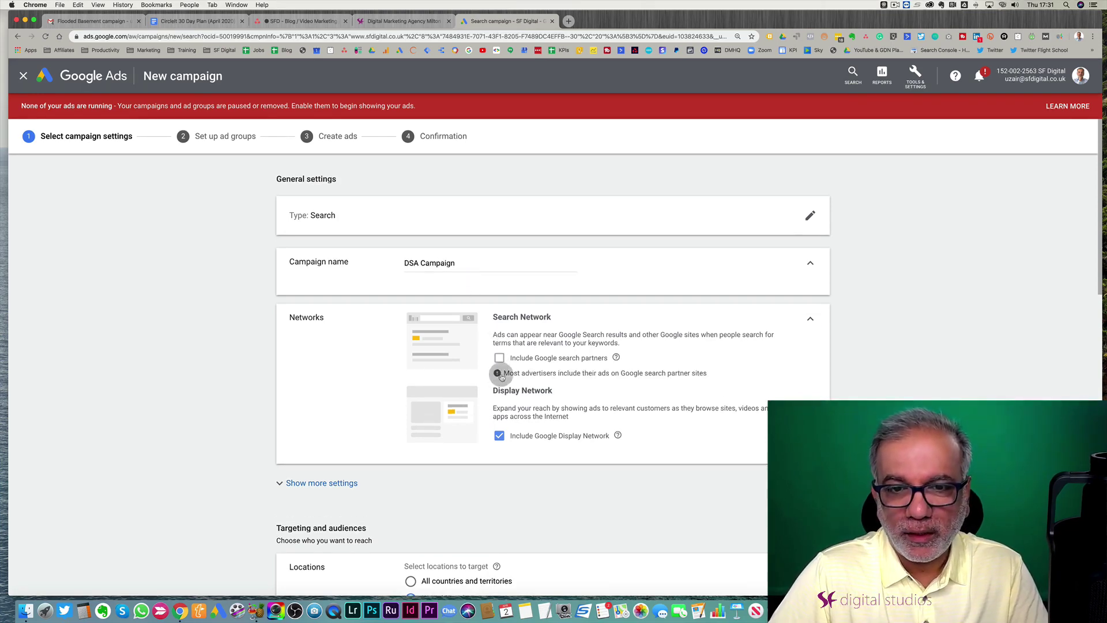
pyautogui.click(501, 437)
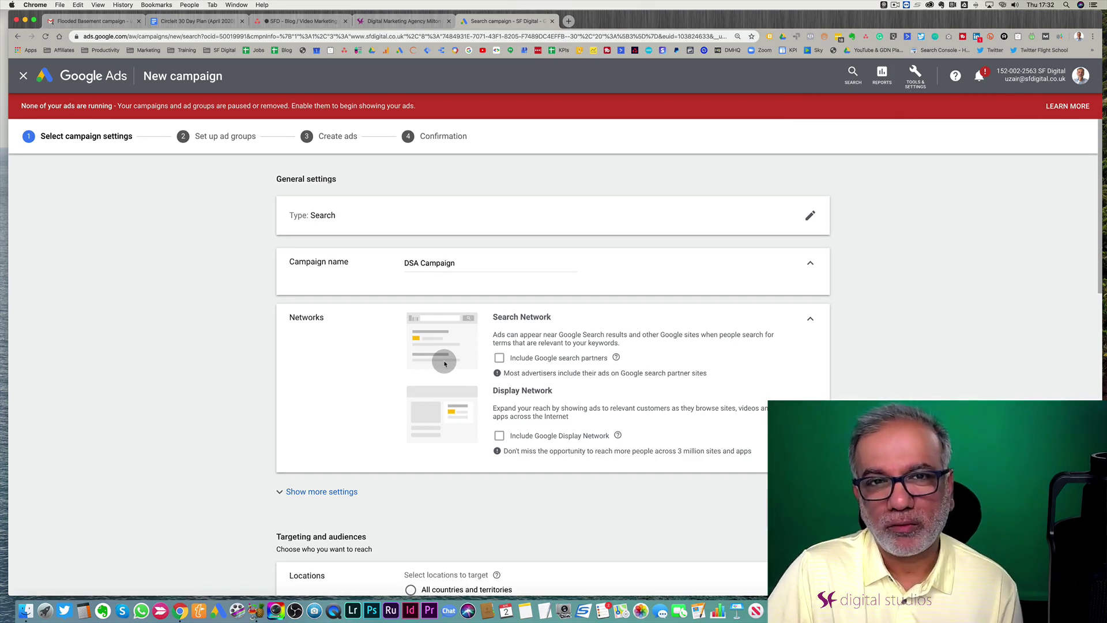
pyautogui.click(499, 358)
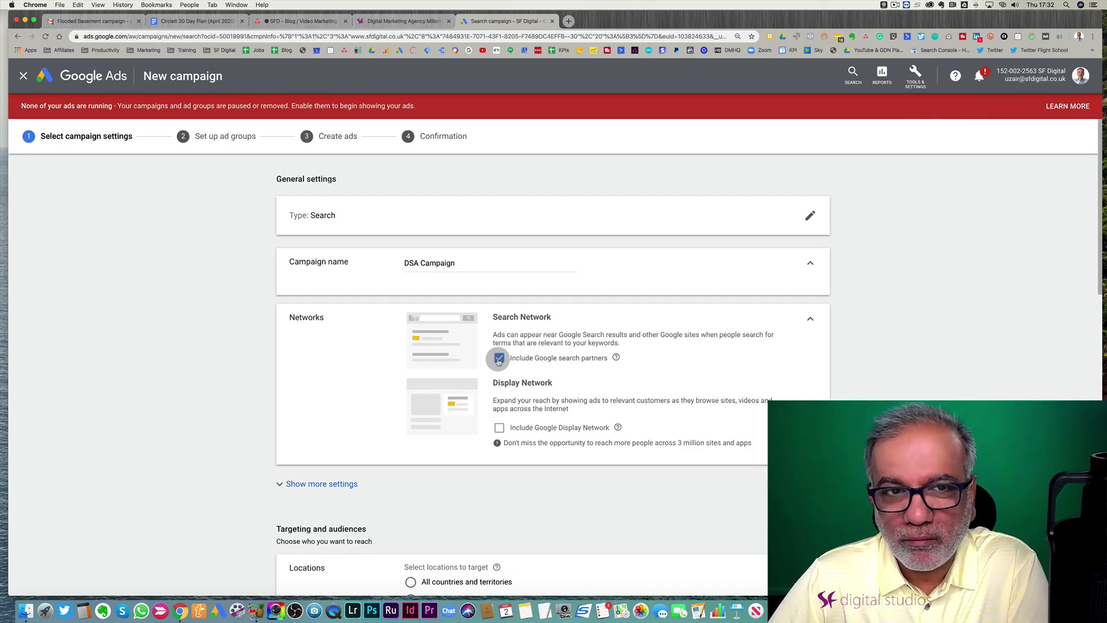
pyautogui.click(499, 359)
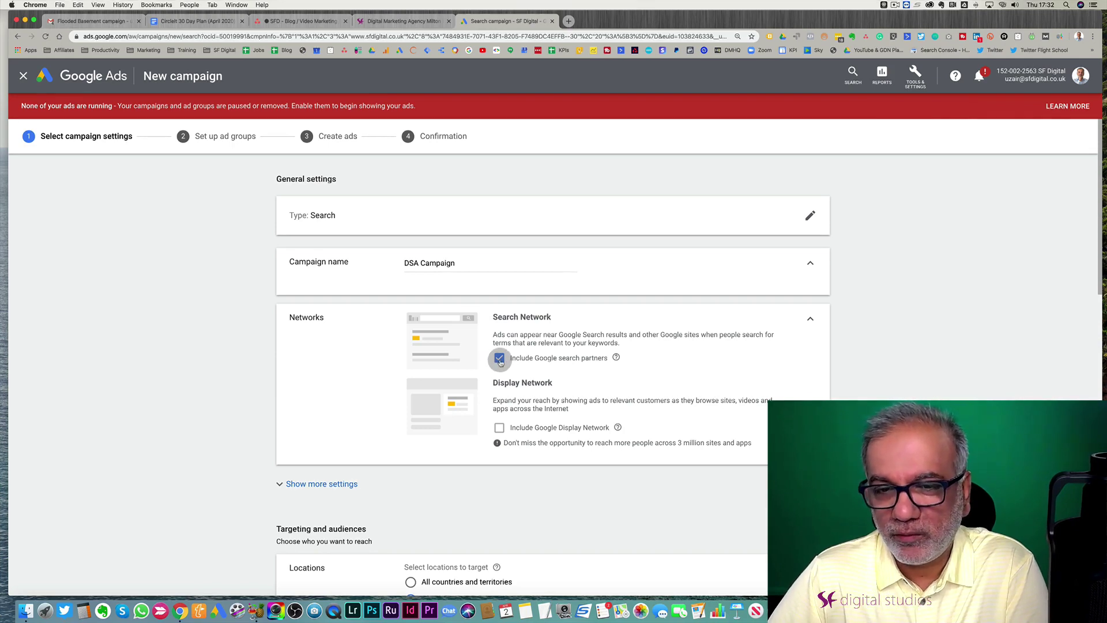
pyautogui.scroll(-5, 404, 394)
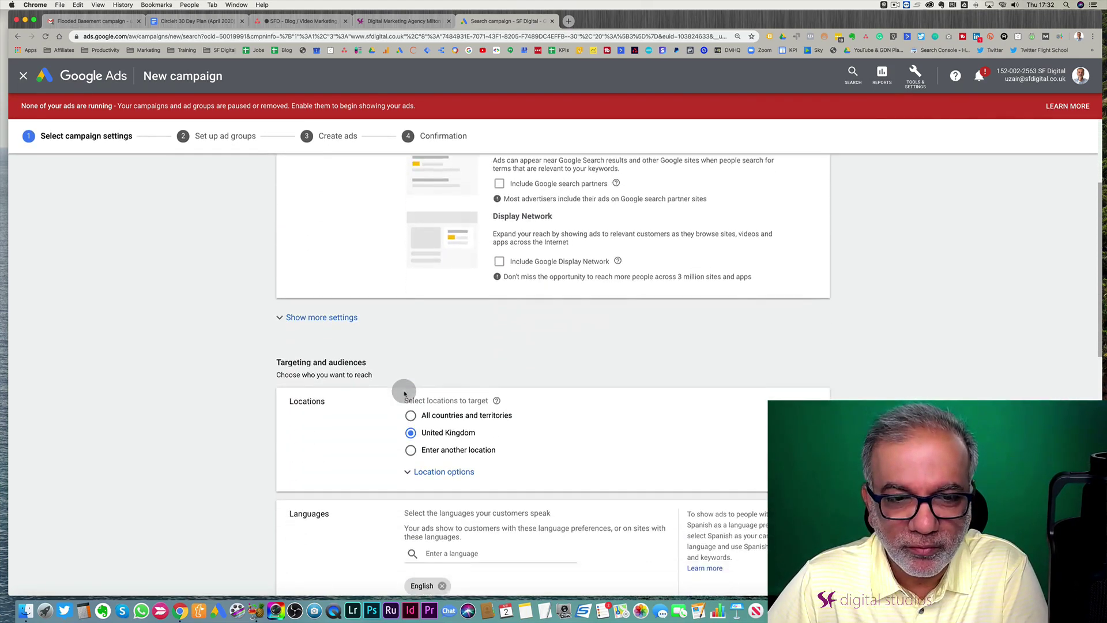
pyautogui.click(321, 283)
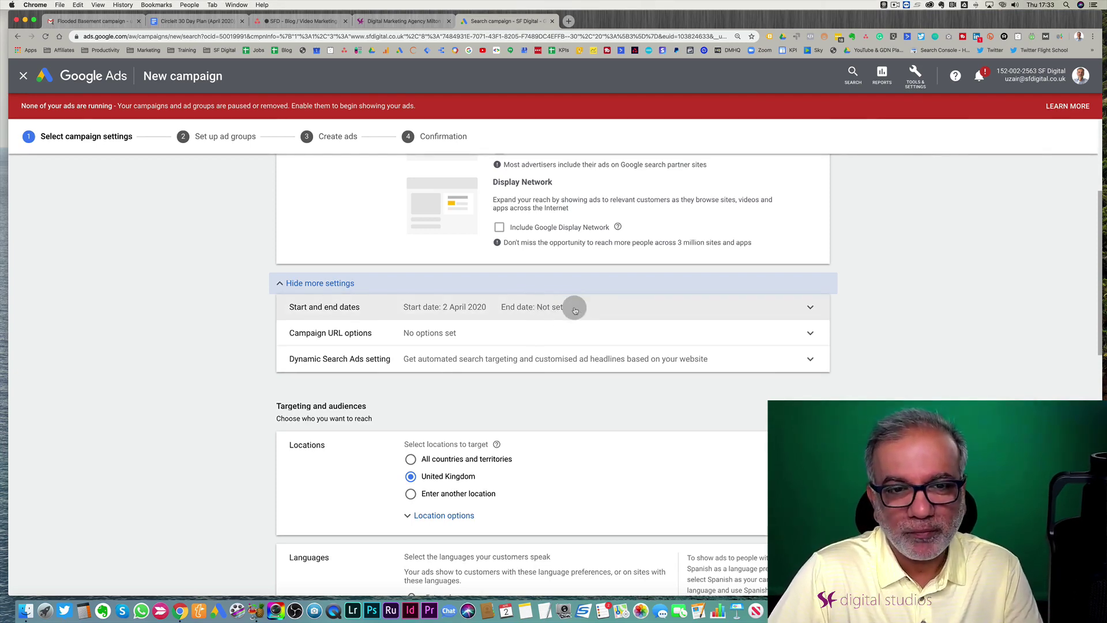
pyautogui.click(490, 359)
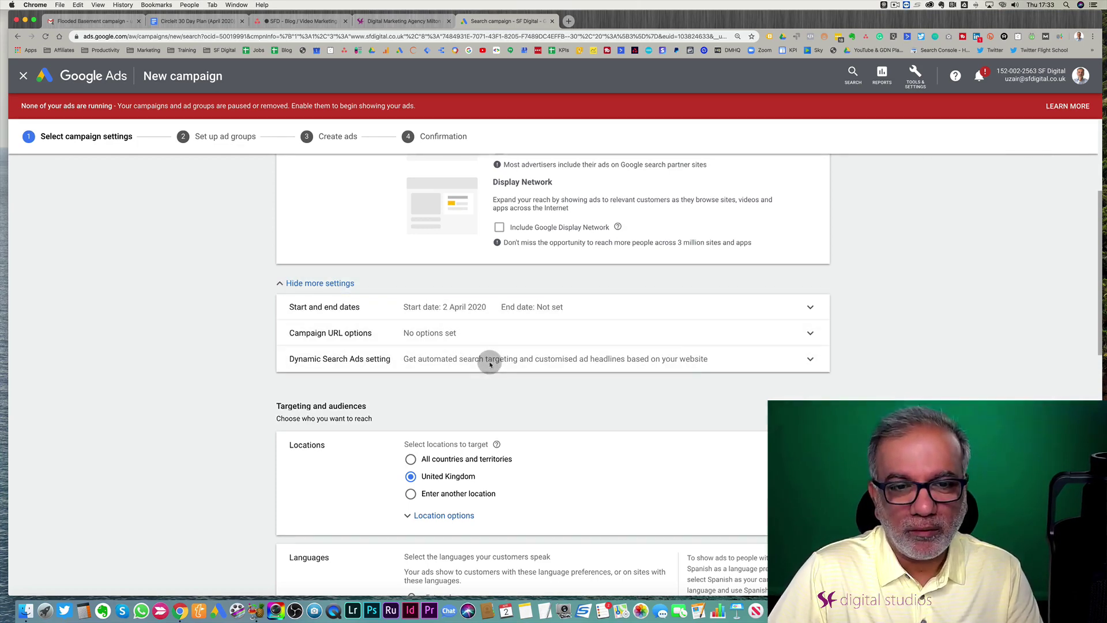
pyautogui.click(442, 387)
pyautogui.write('w')
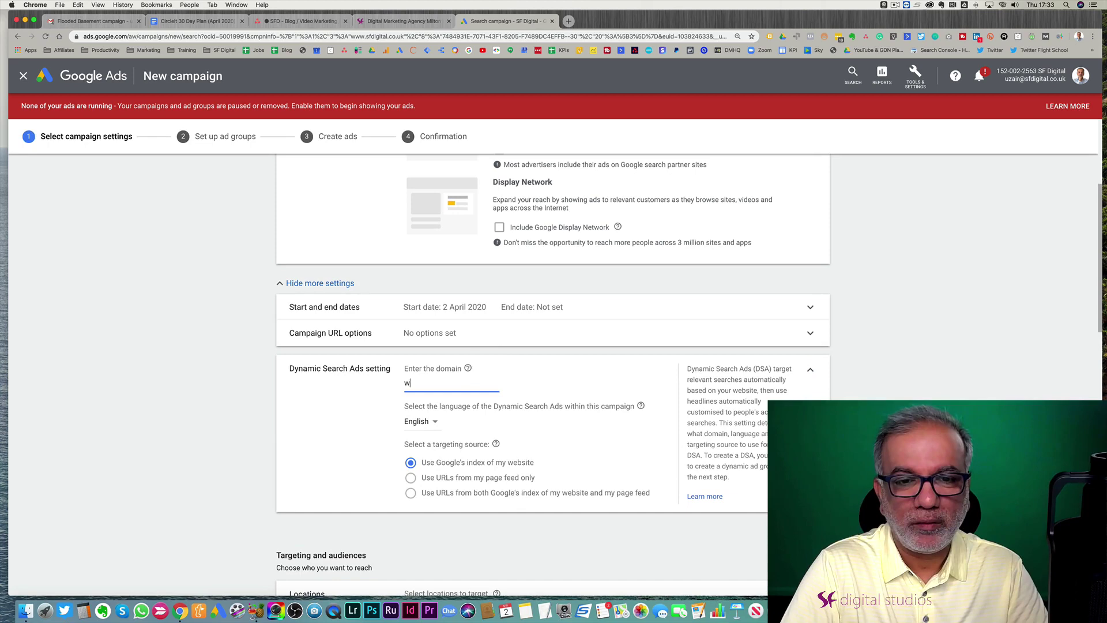
pyautogui.write('ww.sfdigital.cou')
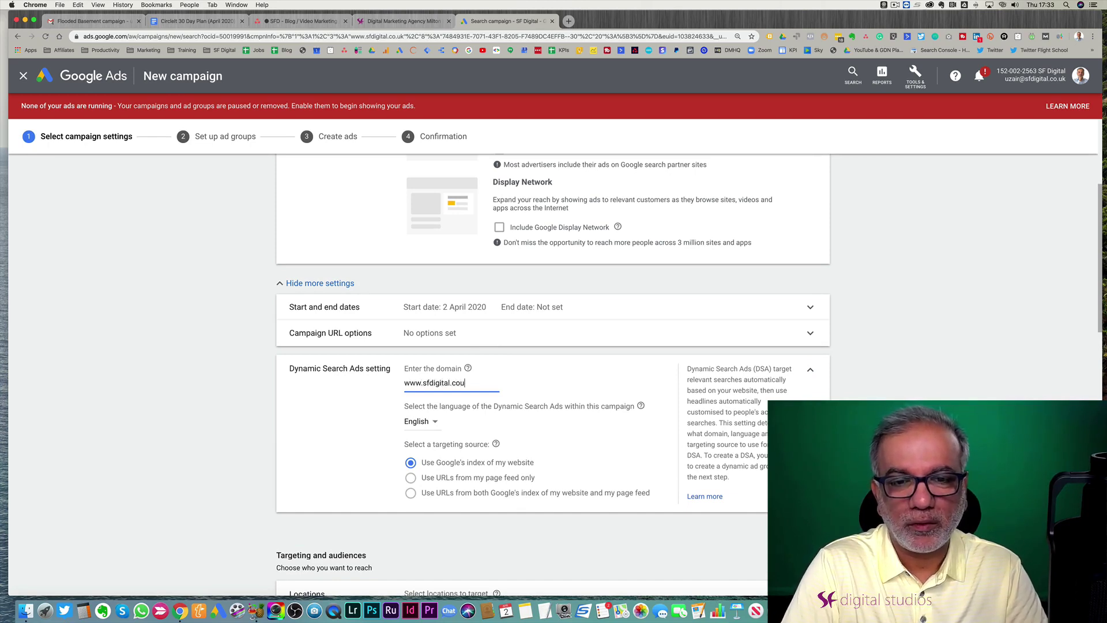
pyautogui.press('BackSpace')
pyautogui.write('.uk')
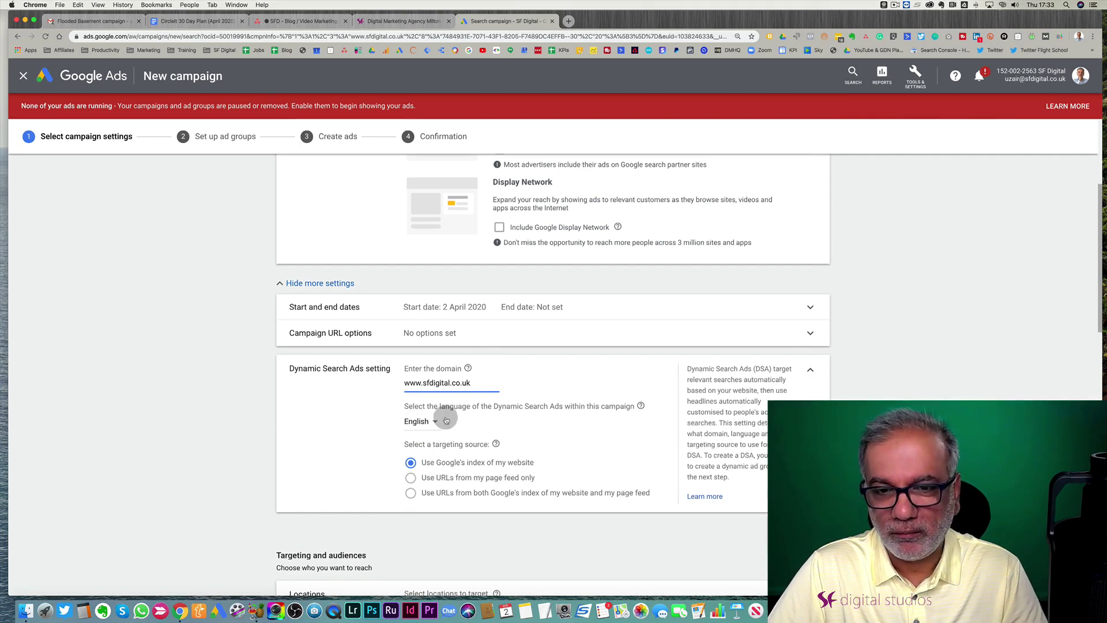
pyautogui.scroll(-3, 465, 416)
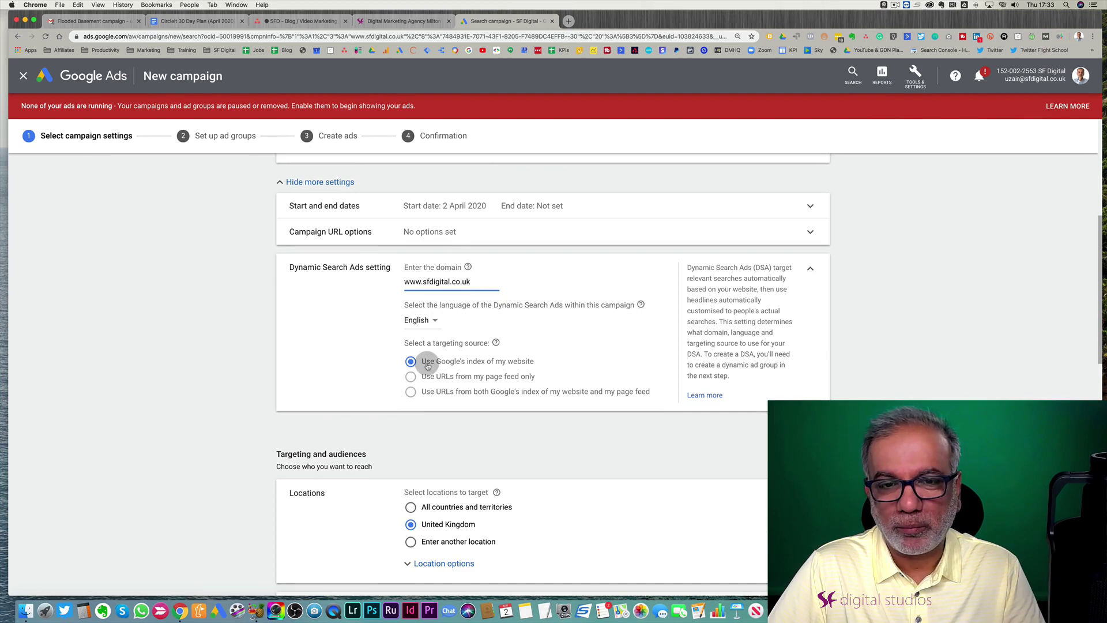
pyautogui.moveTo(498, 379)
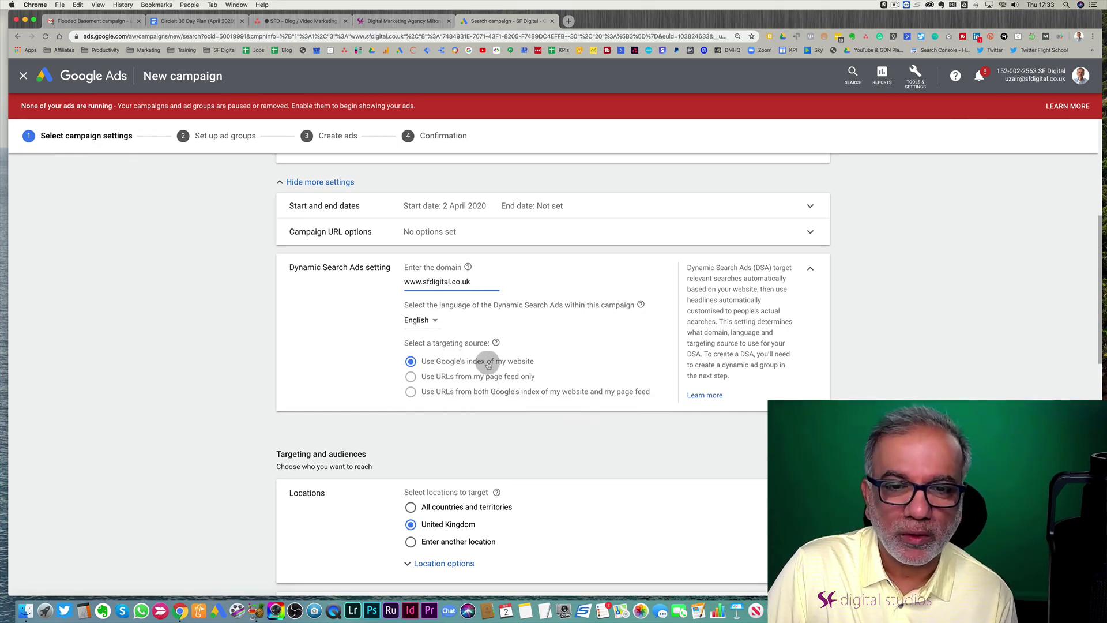
pyautogui.scroll(-5, 496, 364)
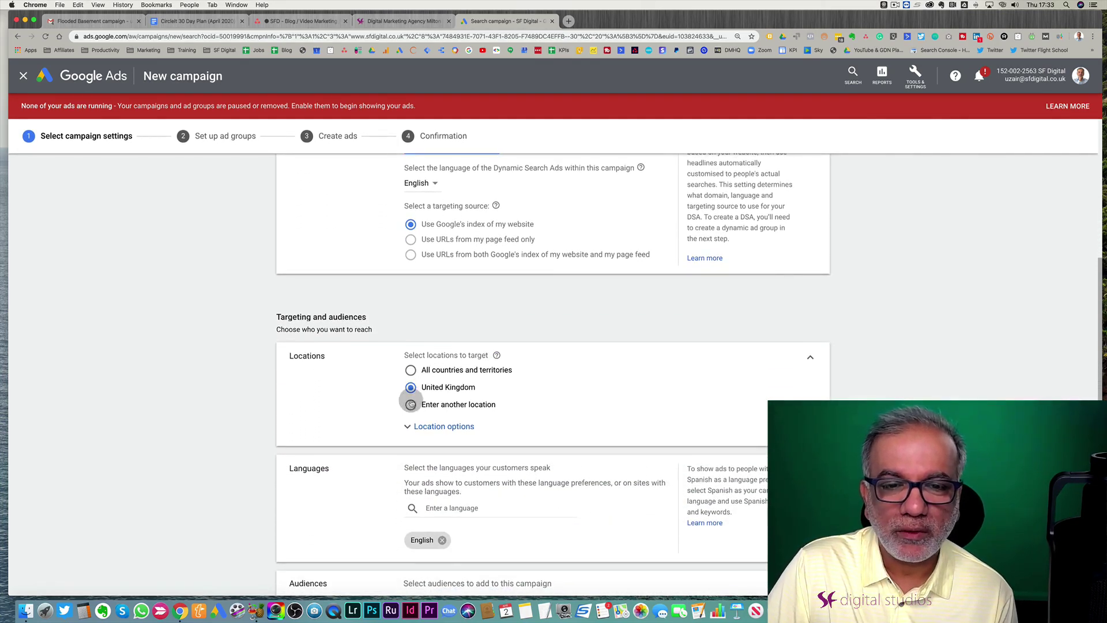
pyautogui.scroll(-2, 411, 404)
pyautogui.scroll(-4, 413, 401)
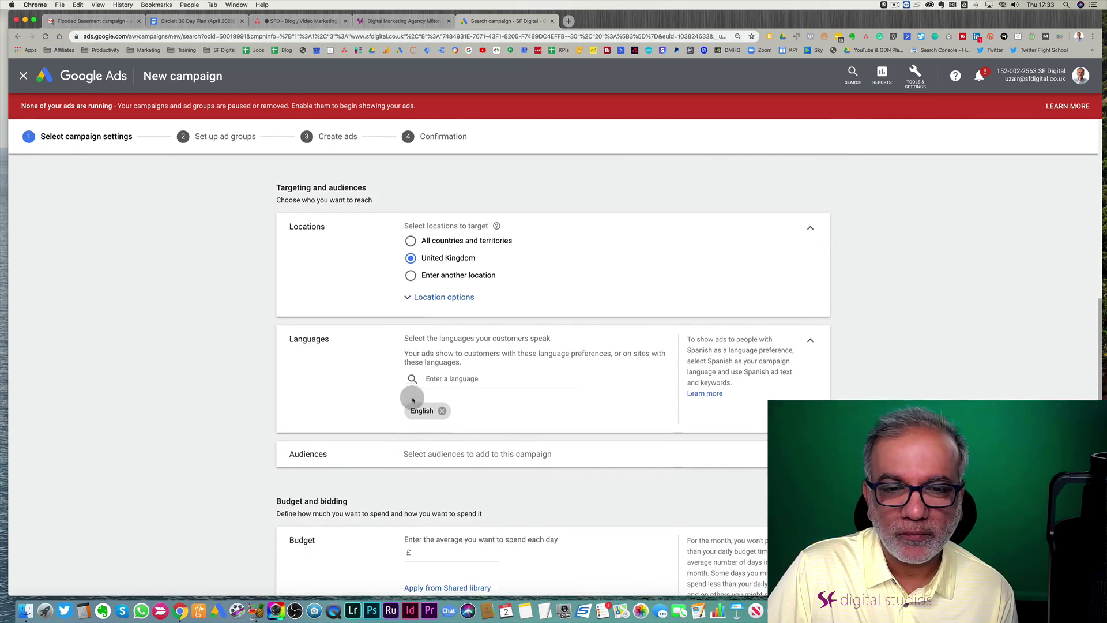
pyautogui.scroll(-5, 434, 378)
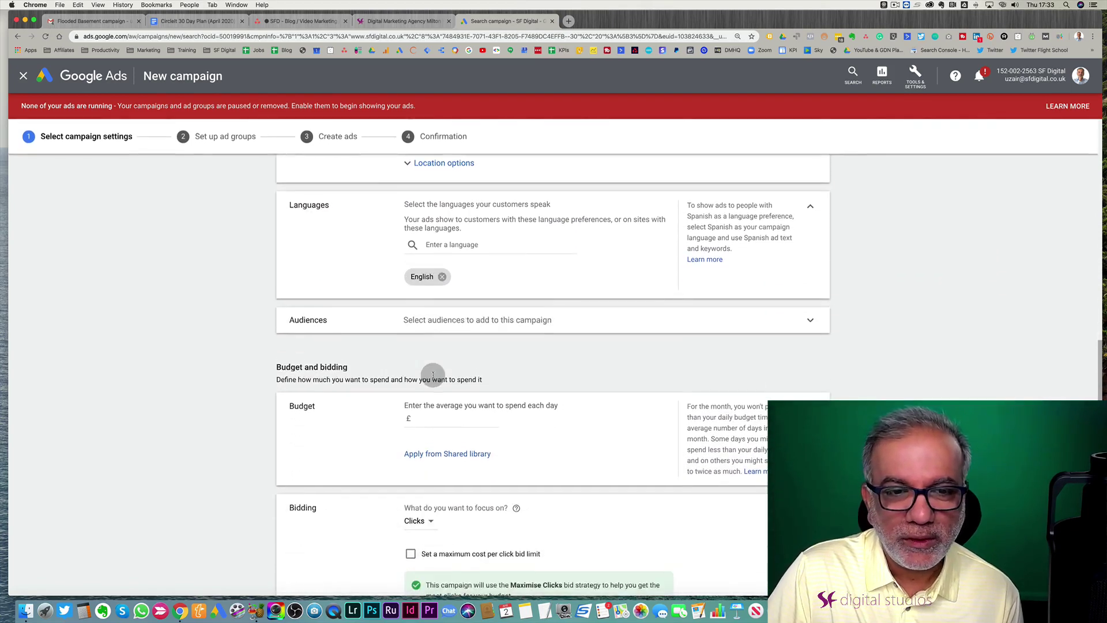
pyautogui.click(452, 301)
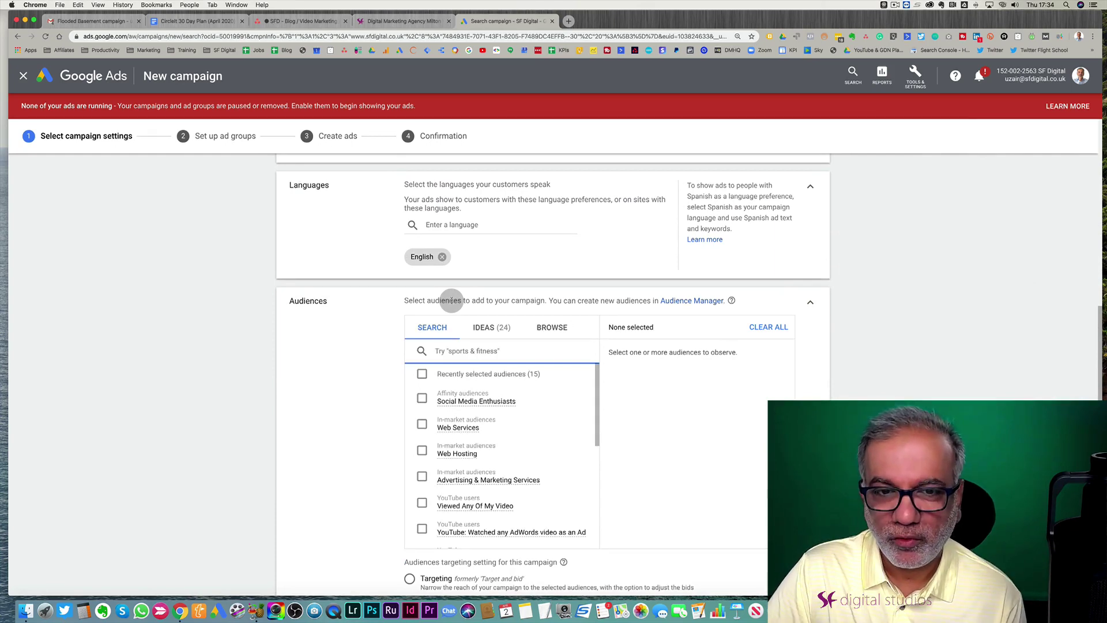
pyautogui.scroll(-2, 439, 303)
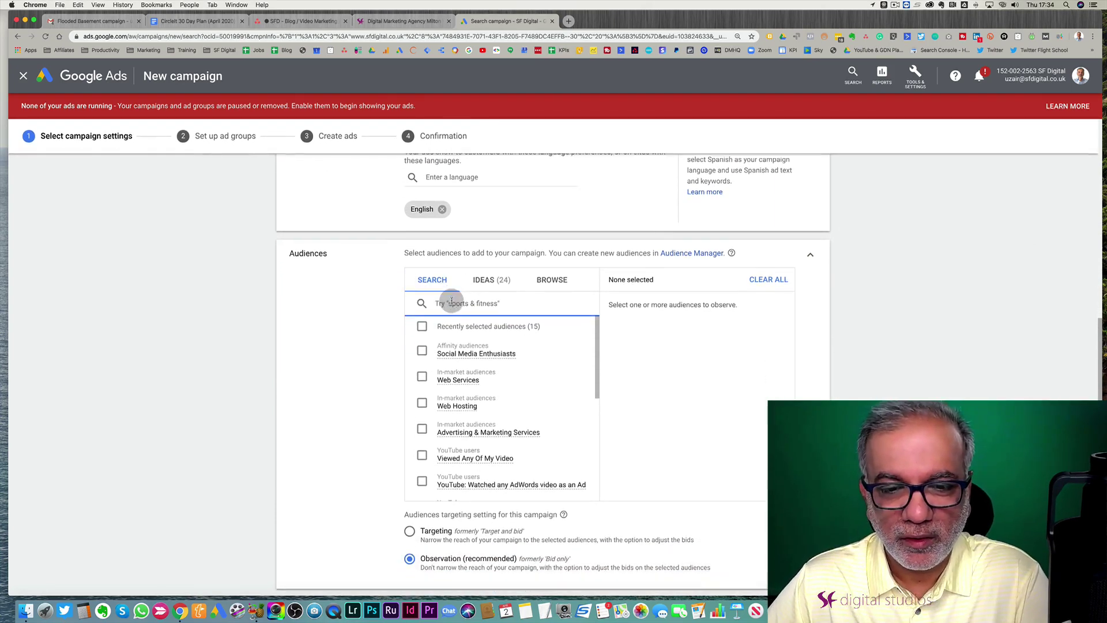
pyautogui.scroll(-2, 415, 316)
pyautogui.scroll(-2, 355, 388)
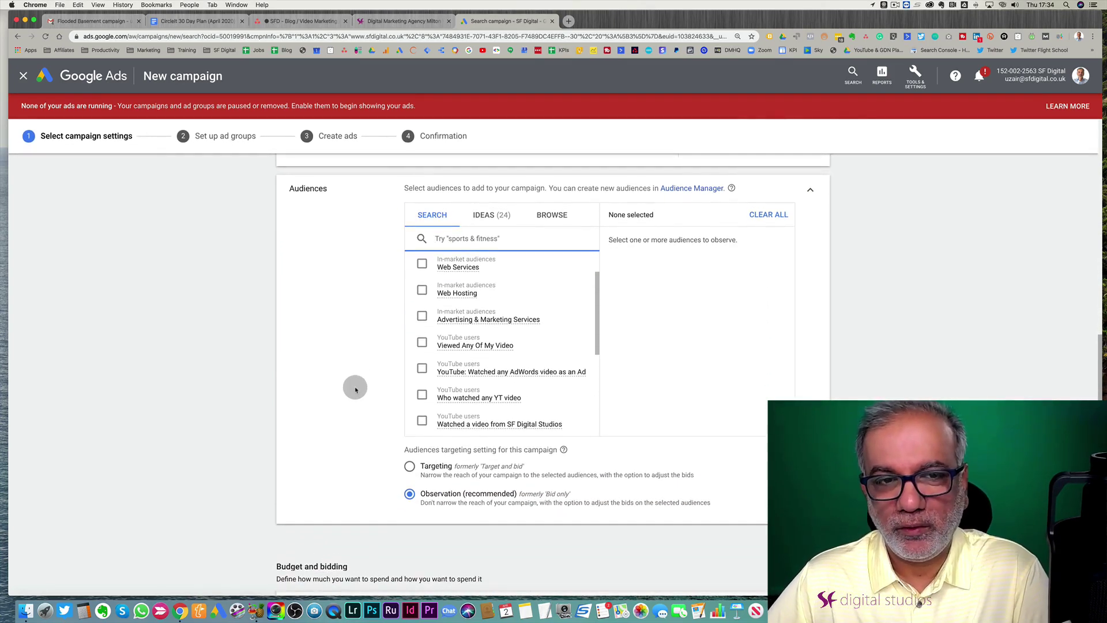
# In Observation mode, add Social Media Enthusiasts, Web Services, Web Hosting, Advertising & Marketing Services, Viewed Any Of My Video
pyautogui.click(411, 500)
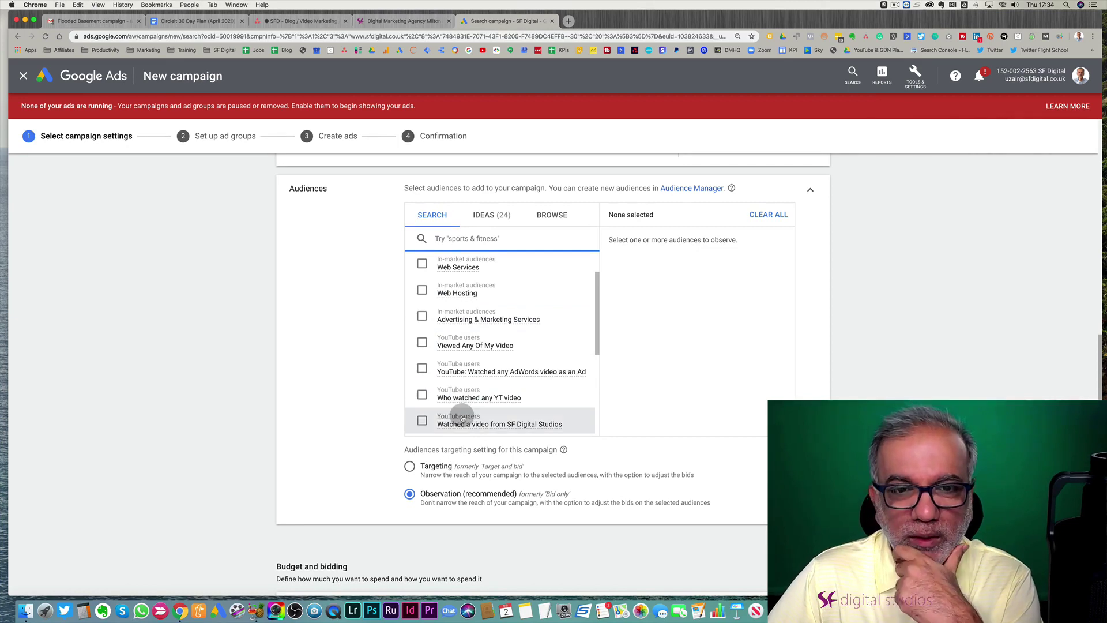
pyautogui.scroll(5, 444, 309)
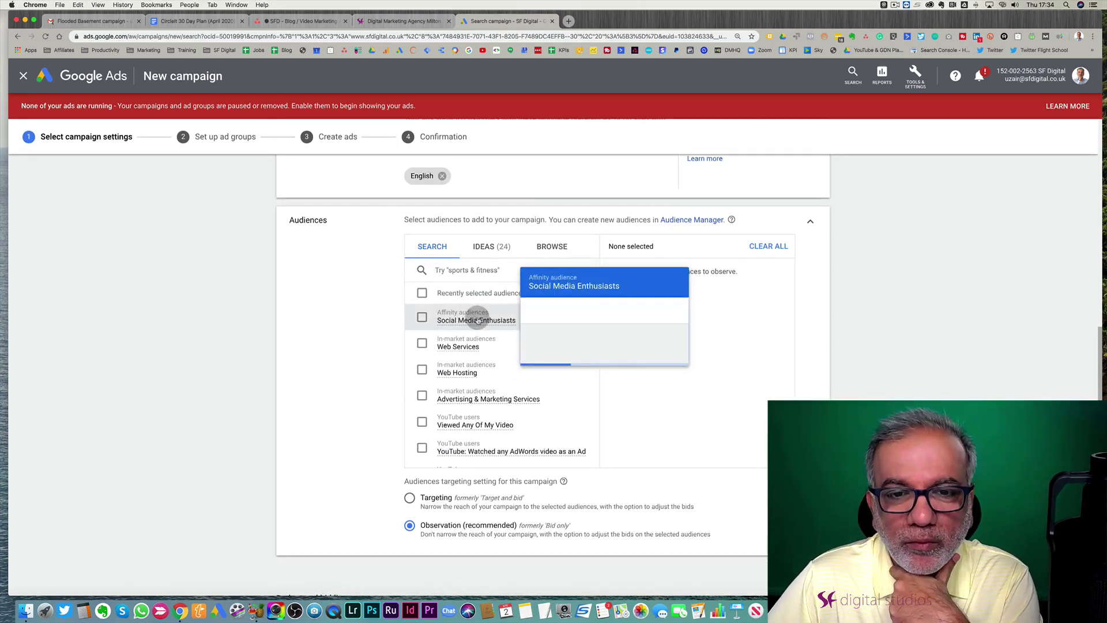
pyautogui.click(372, 344)
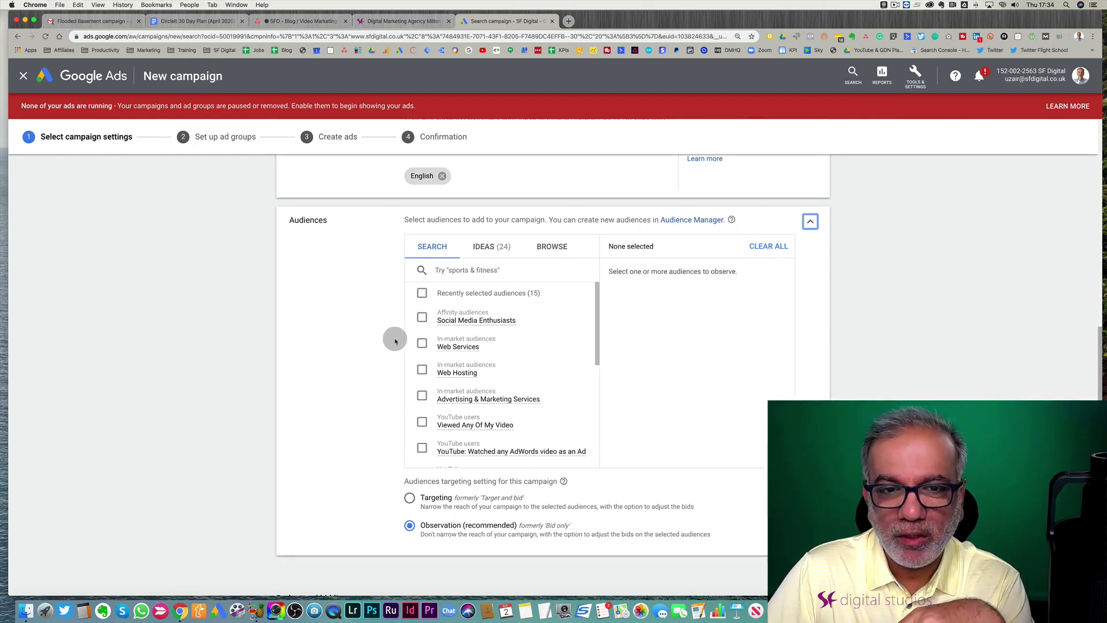
pyautogui.click(423, 319)
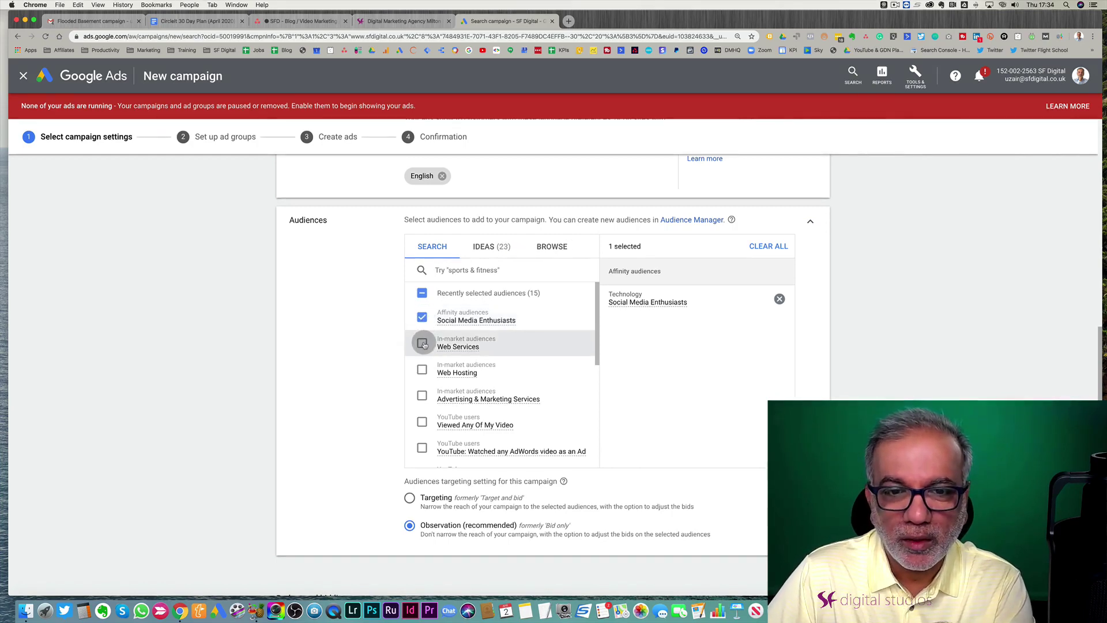
pyautogui.click(423, 343)
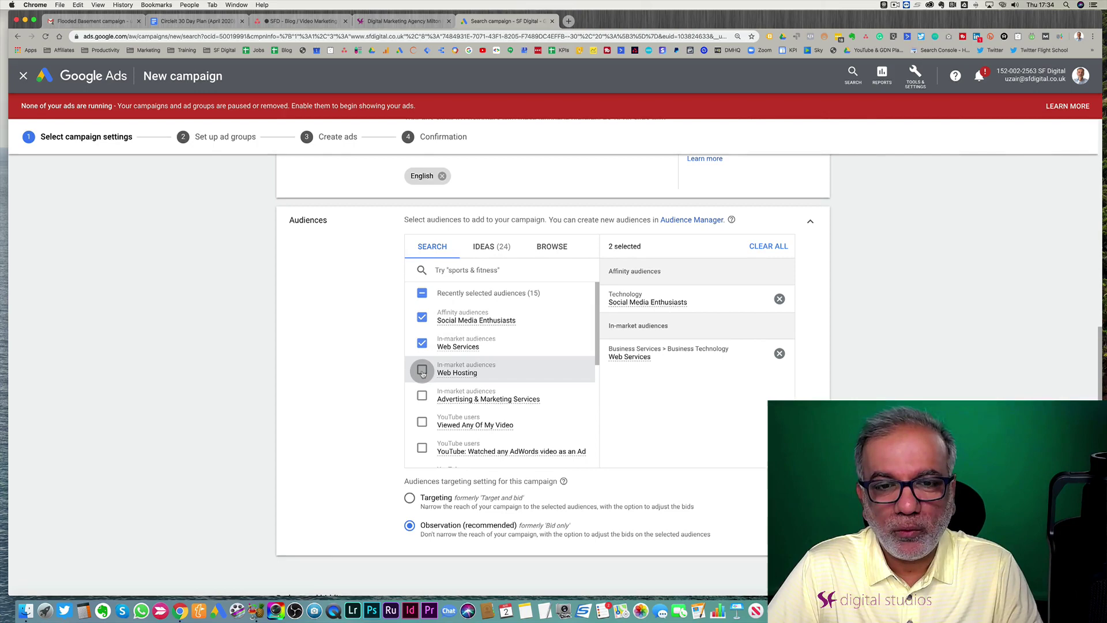
pyautogui.click(423, 372)
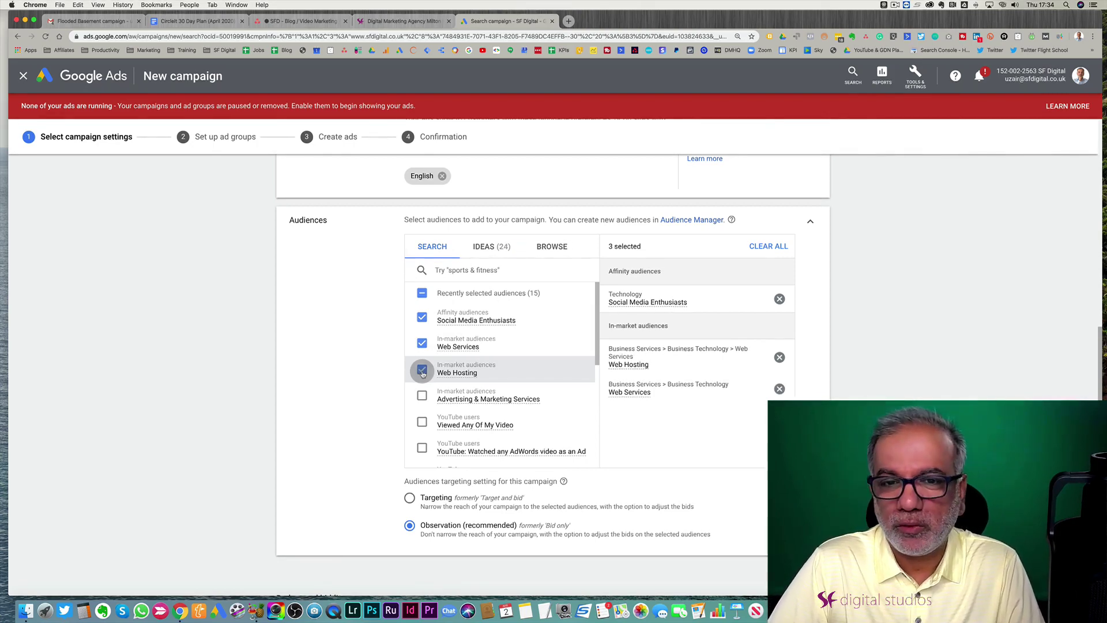
pyautogui.click(422, 396)
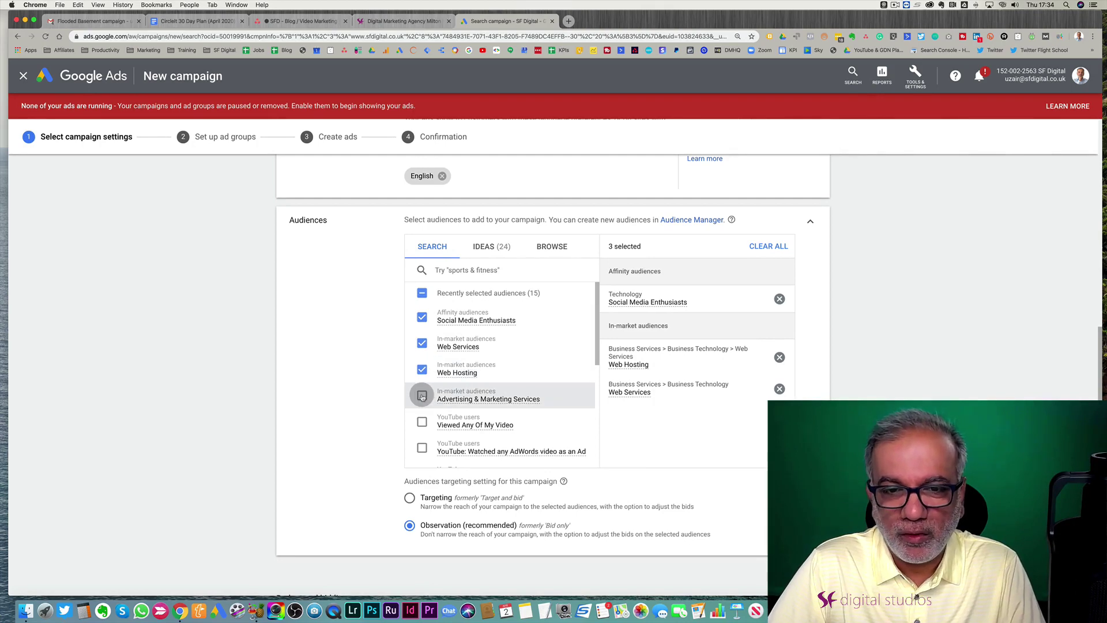
pyautogui.click(422, 422)
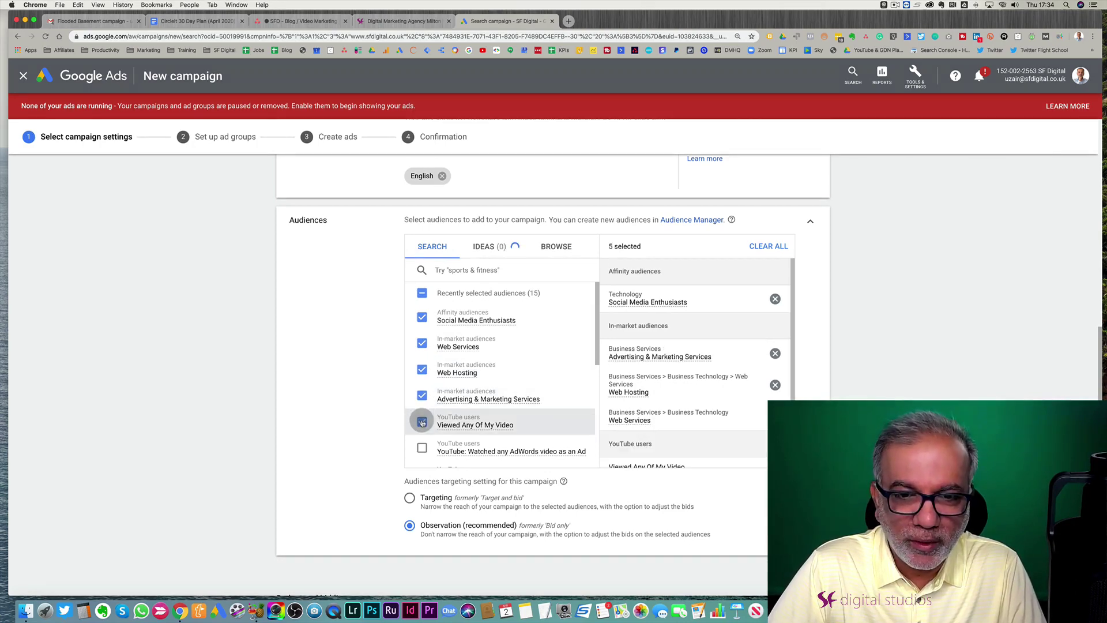
# Add the AdWords video, any YT video, SF Digital Studios video and SF Digital Website Visitor audiences
pyautogui.scroll(-3, 422, 422)
pyautogui.click(422, 352)
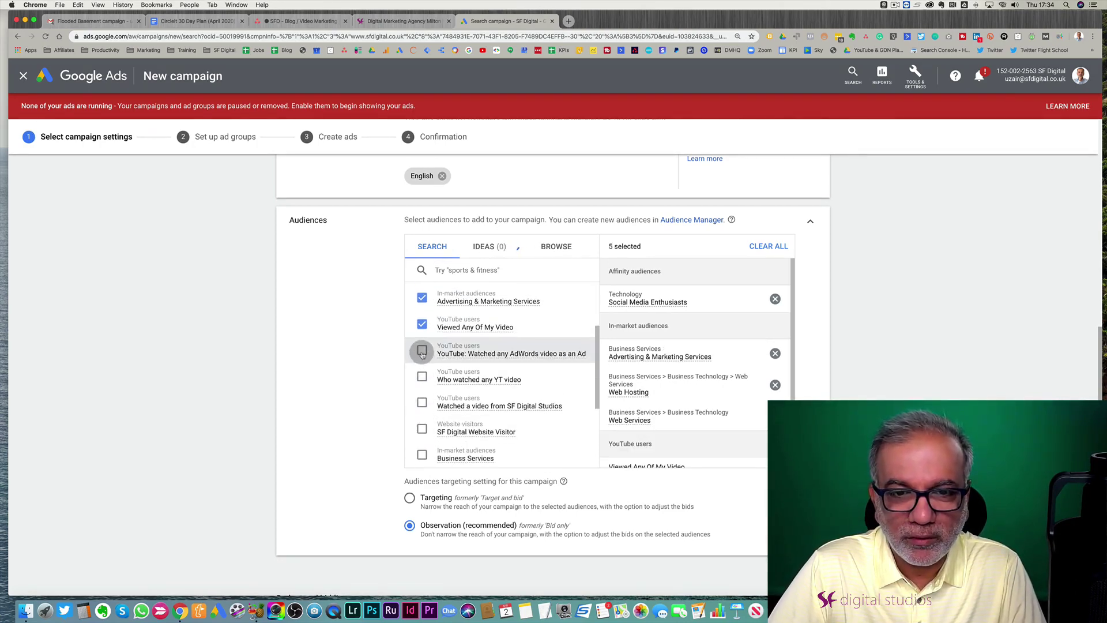
pyautogui.click(422, 377)
pyautogui.click(422, 402)
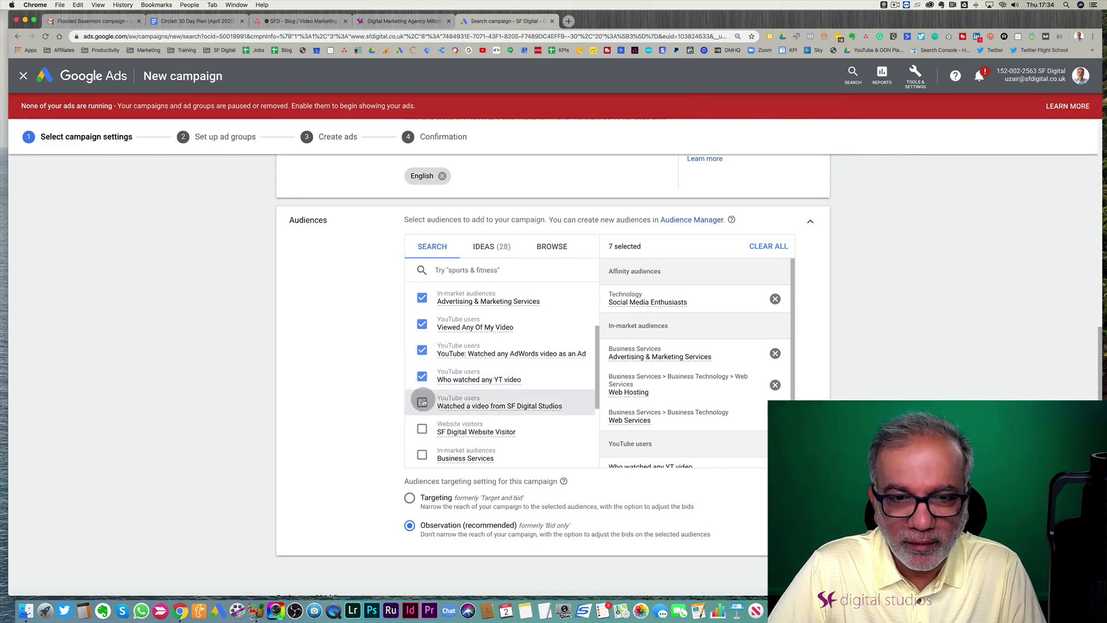
pyautogui.click(422, 429)
# Add Business Services, Business Professionals, SEO & SEM Services, Domain Registration and Web Design & Development audiences
pyautogui.scroll(-2, 423, 427)
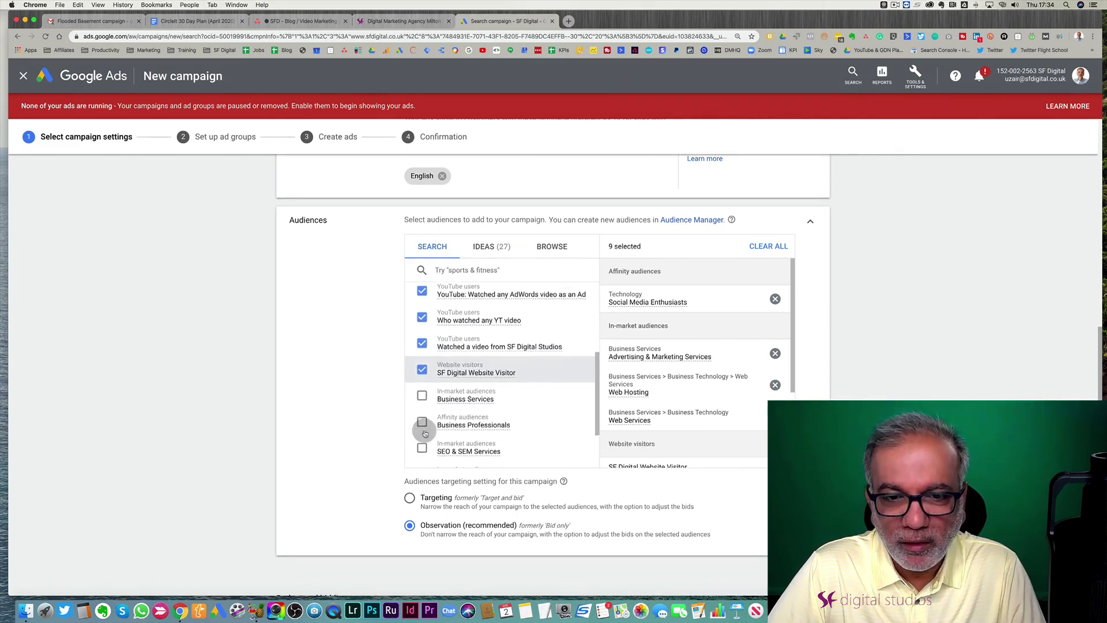
pyautogui.click(422, 391)
pyautogui.click(422, 416)
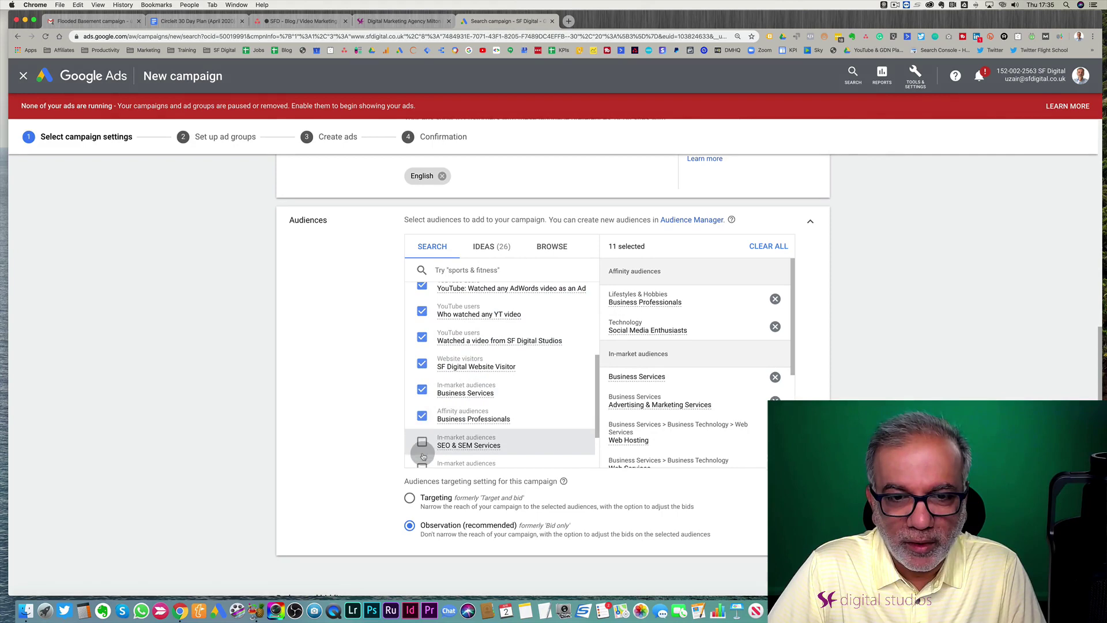
pyautogui.click(423, 442)
pyautogui.scroll(-4, 424, 426)
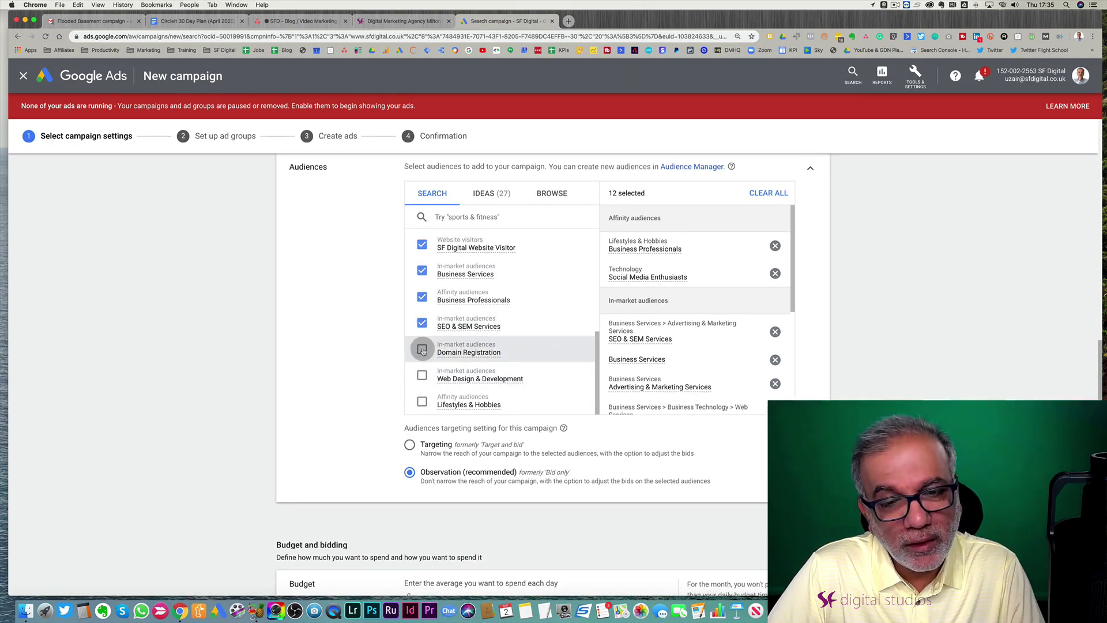
pyautogui.click(423, 350)
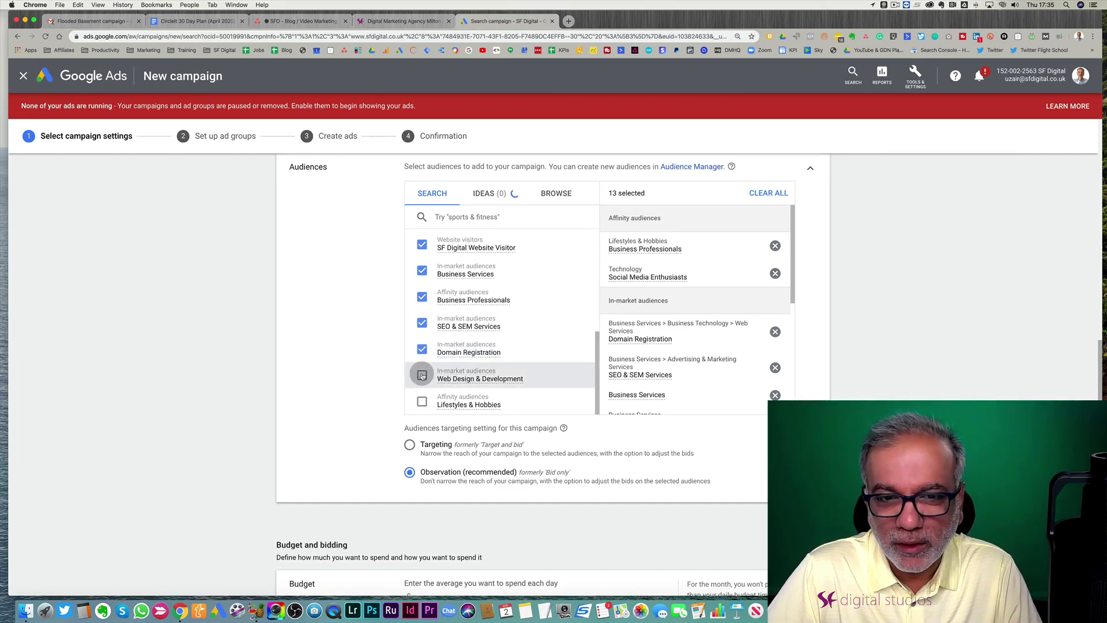
pyautogui.click(423, 376)
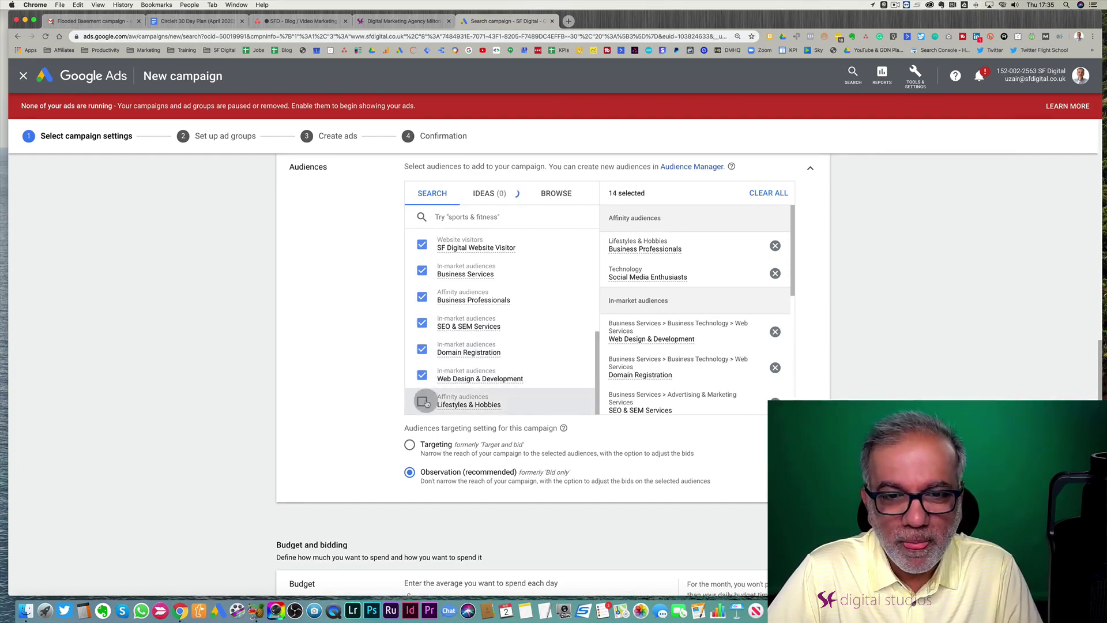
pyautogui.scroll(-1, 484, 358)
pyautogui.scroll(2, 495, 359)
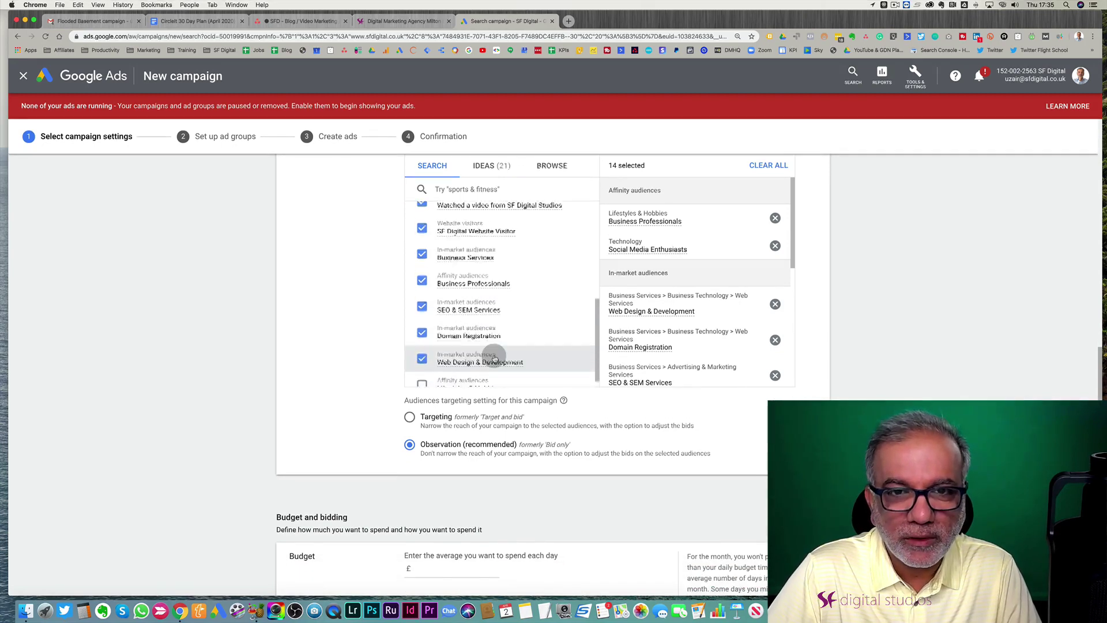
pyautogui.scroll(3, 376, 222)
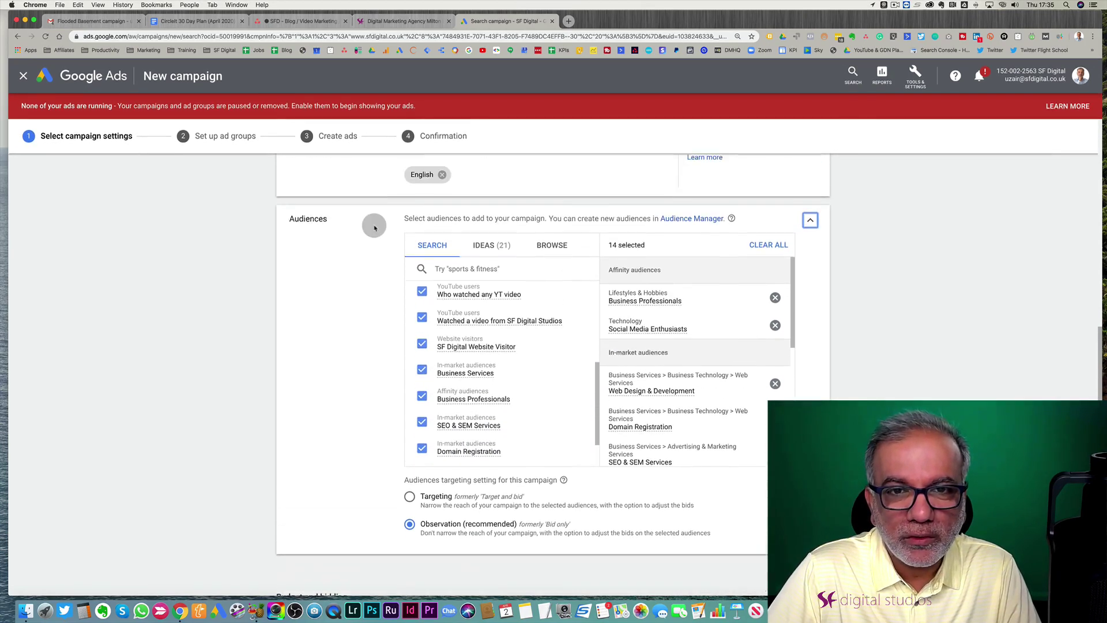
pyautogui.click(490, 263)
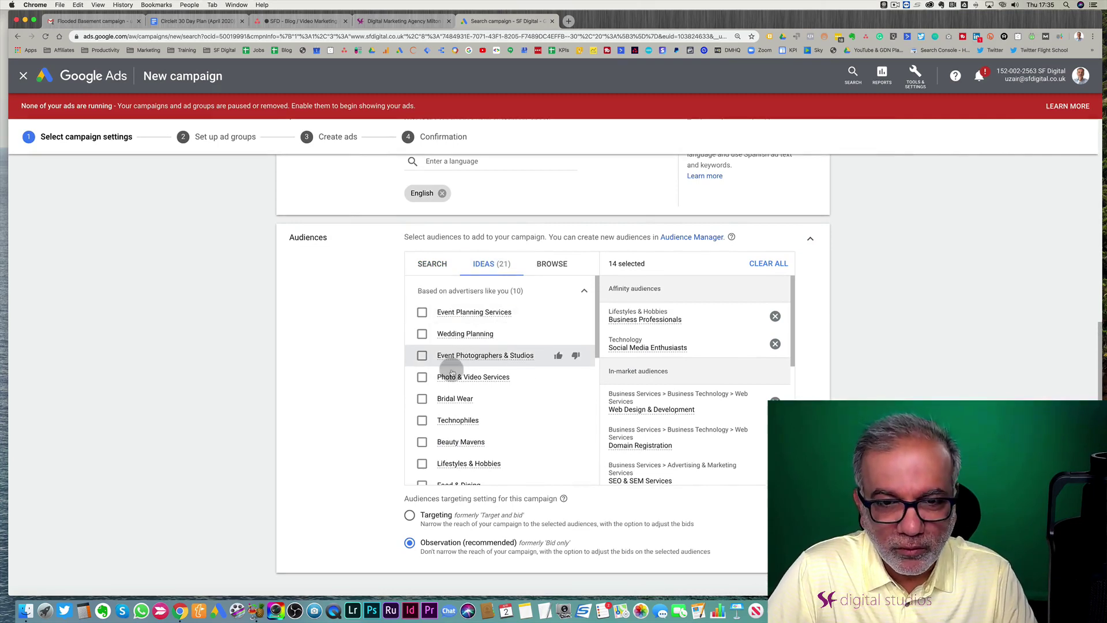
pyautogui.scroll(-2, 456, 421)
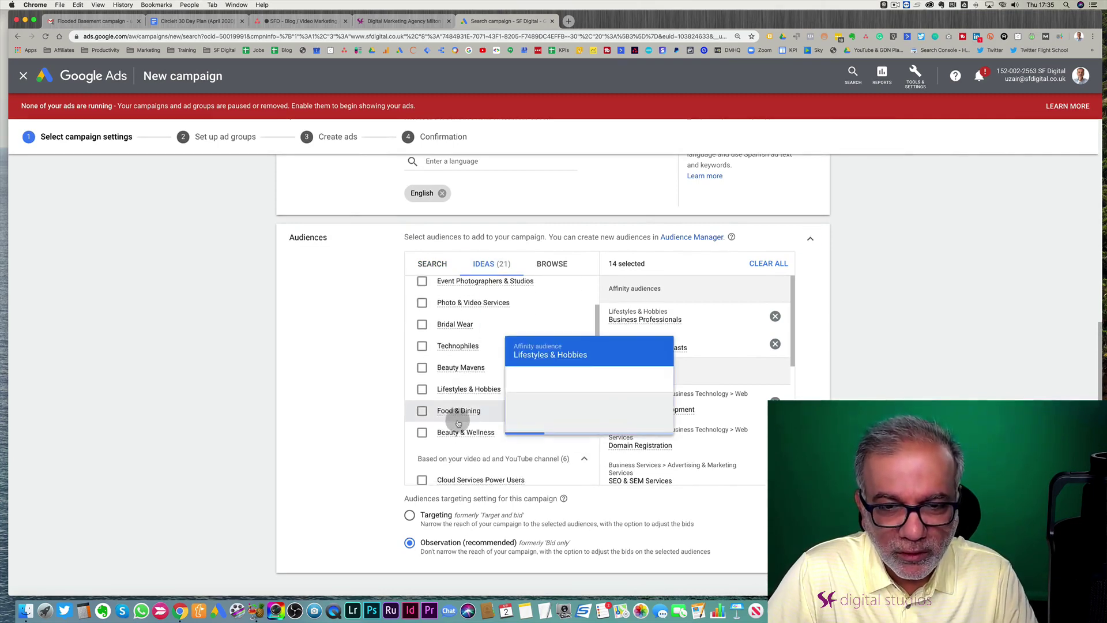
pyautogui.scroll(-5, 459, 424)
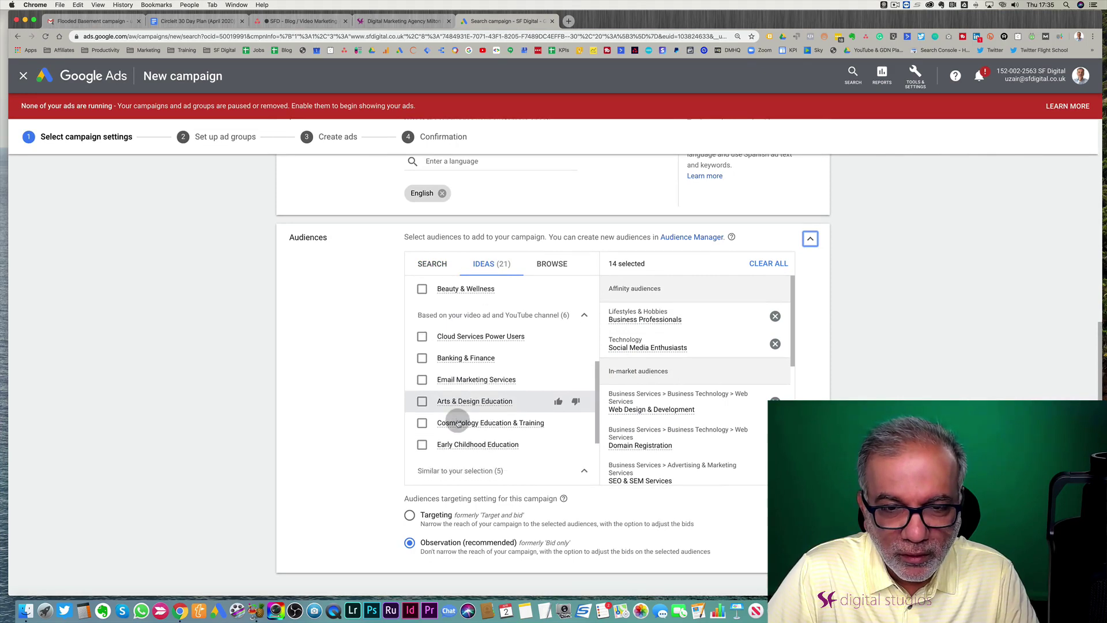
pyautogui.scroll(-6, 459, 424)
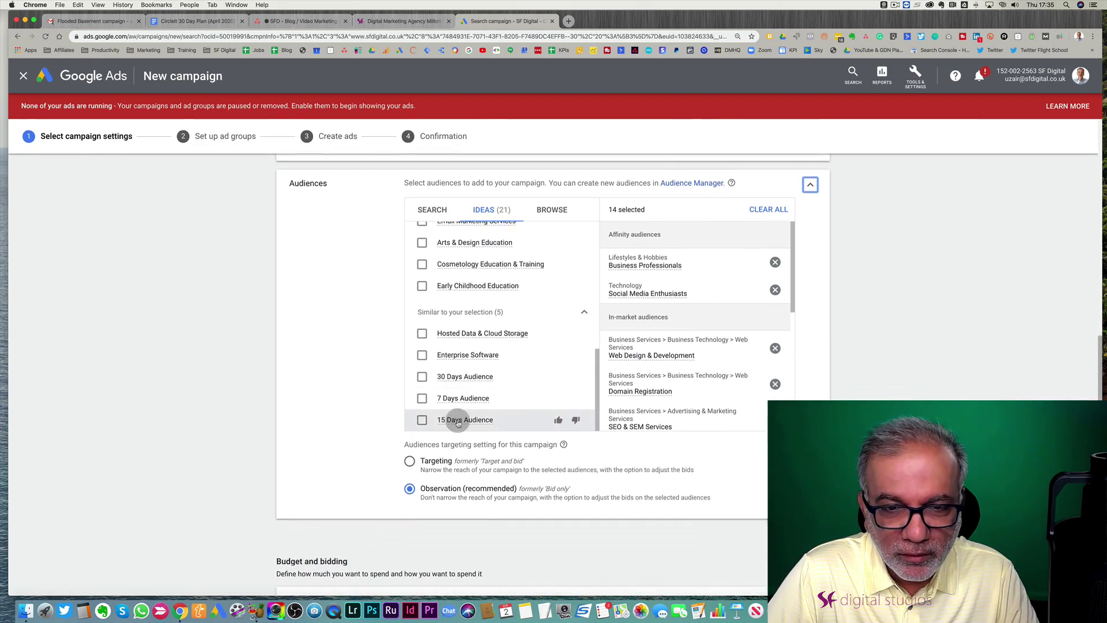
pyautogui.scroll(10, 458, 362)
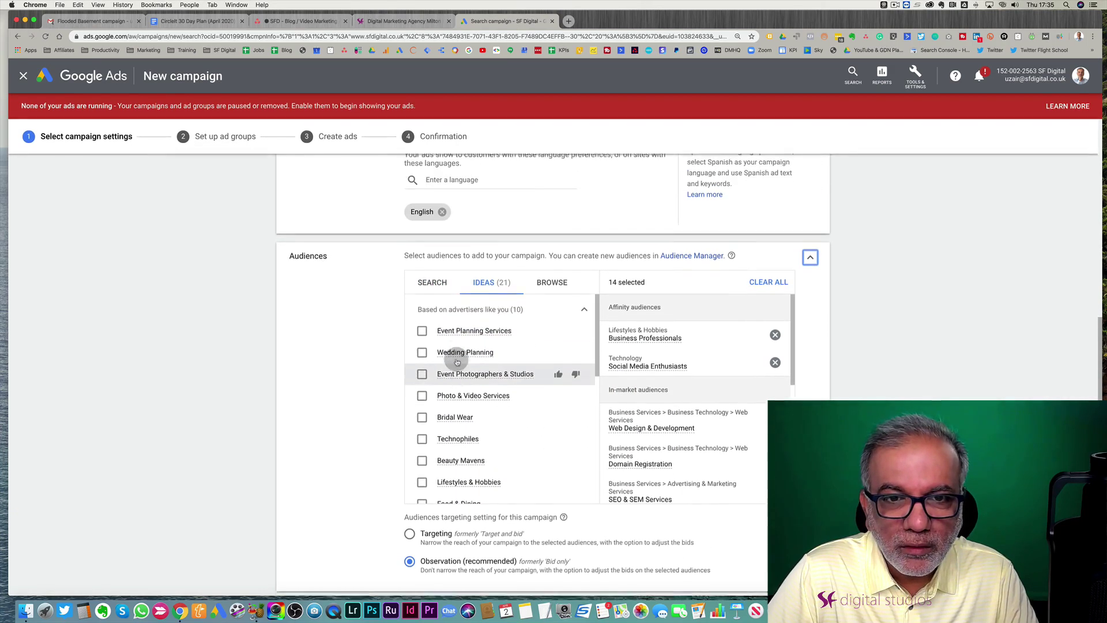
pyautogui.scroll(1, 457, 362)
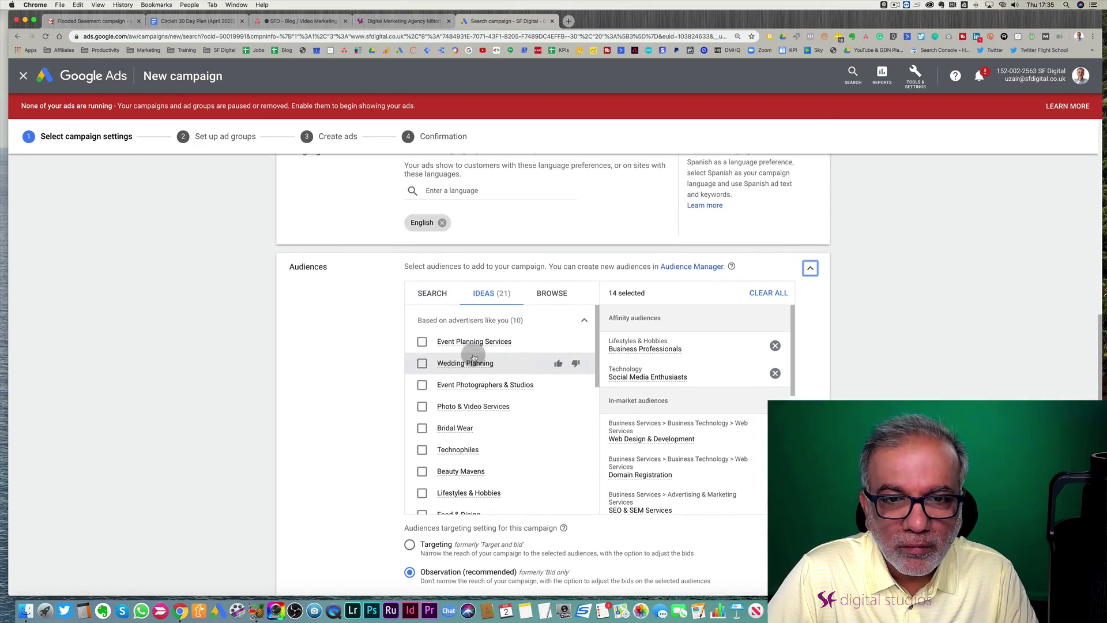
pyautogui.click(551, 298)
pyautogui.click(457, 362)
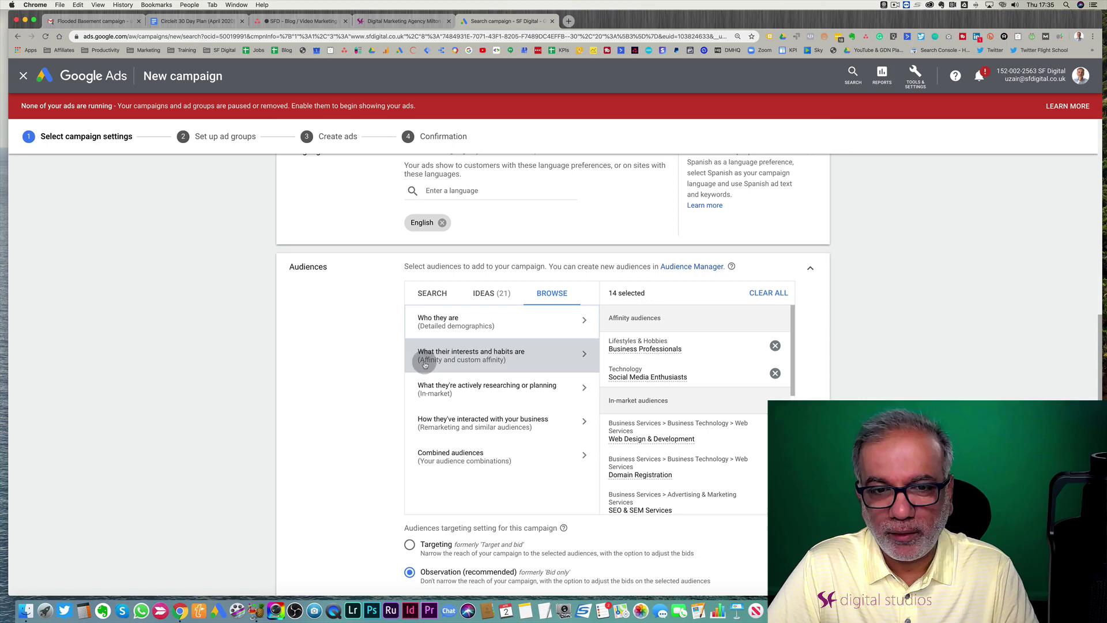
pyautogui.click(445, 400)
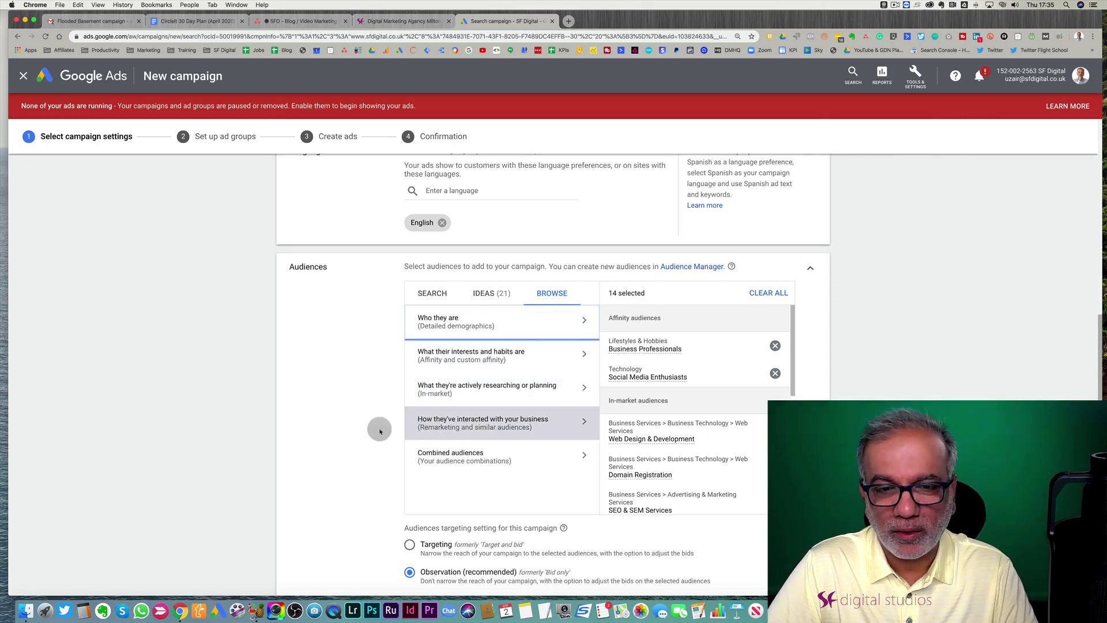
pyautogui.click(429, 298)
pyautogui.scroll(-5, 365, 329)
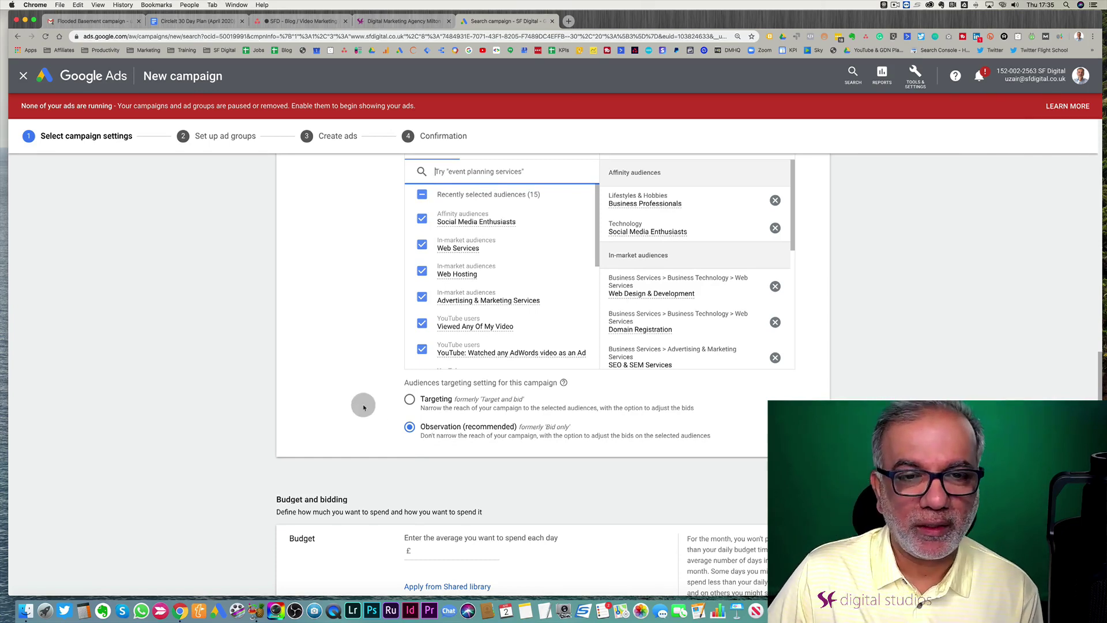
# Enter 10 in the Budget £ field under Budget and bidding
pyautogui.scroll(-2, 364, 407)
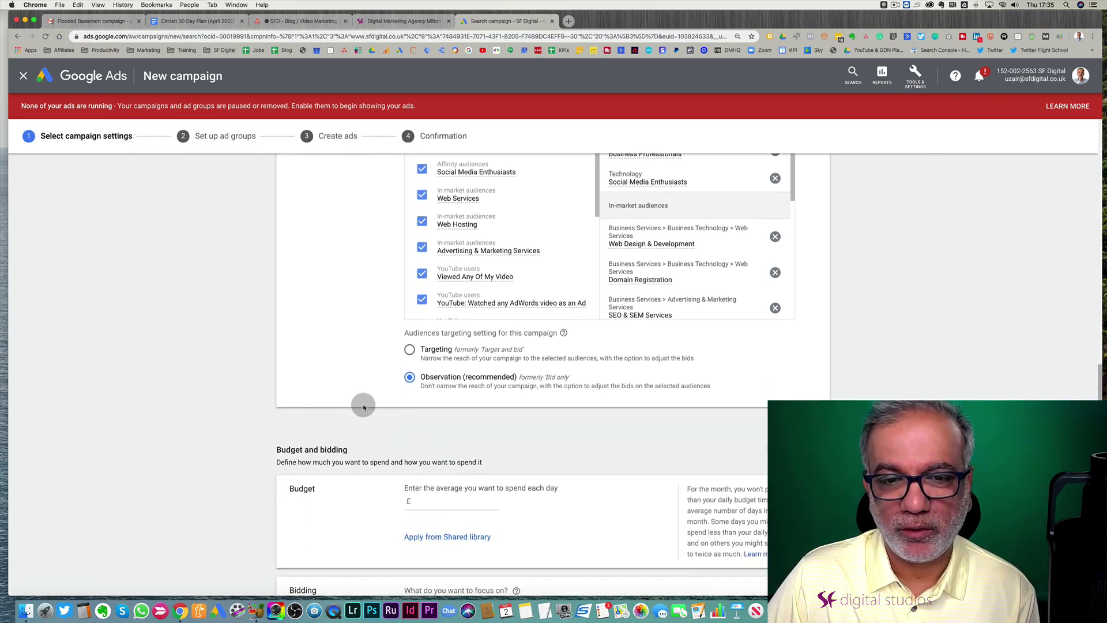
pyautogui.scroll(-3, 364, 408)
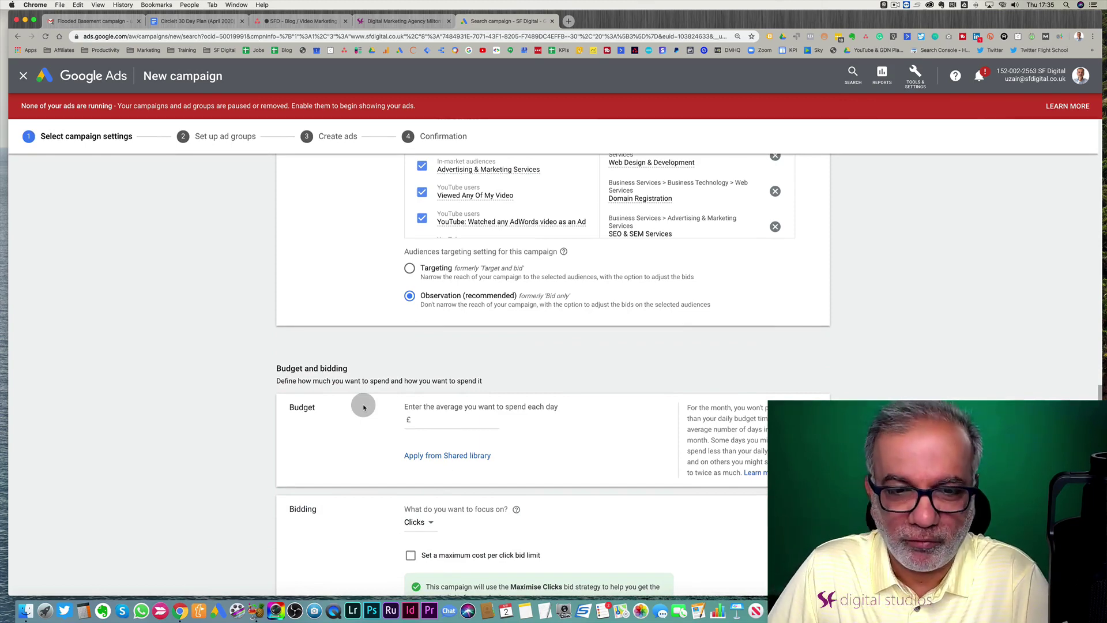
pyautogui.write('10')
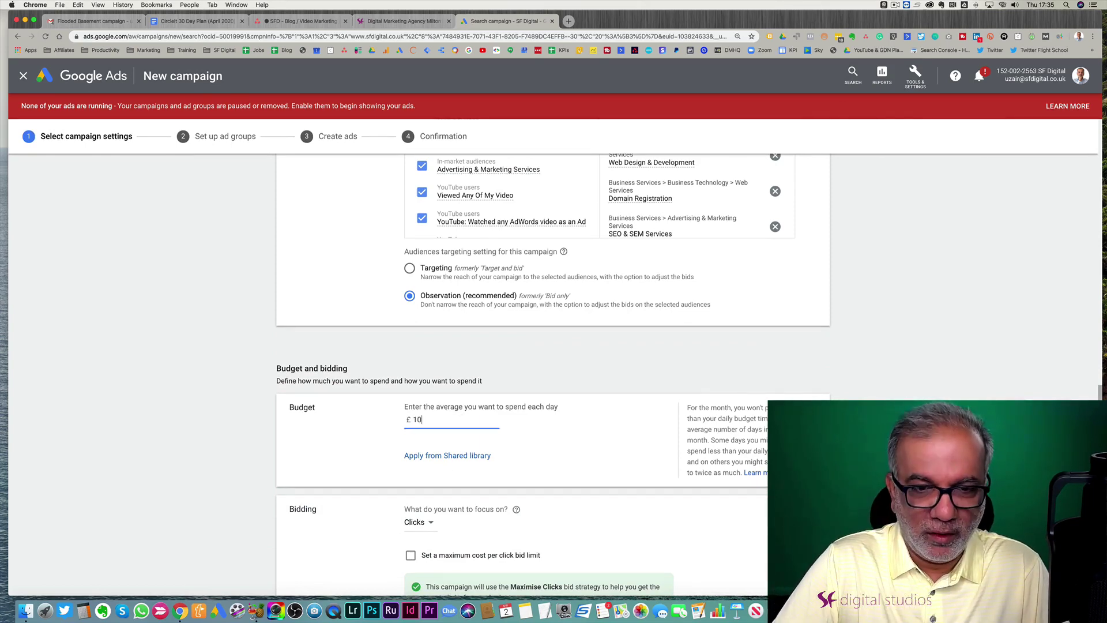
pyautogui.scroll(-8, 469, 341)
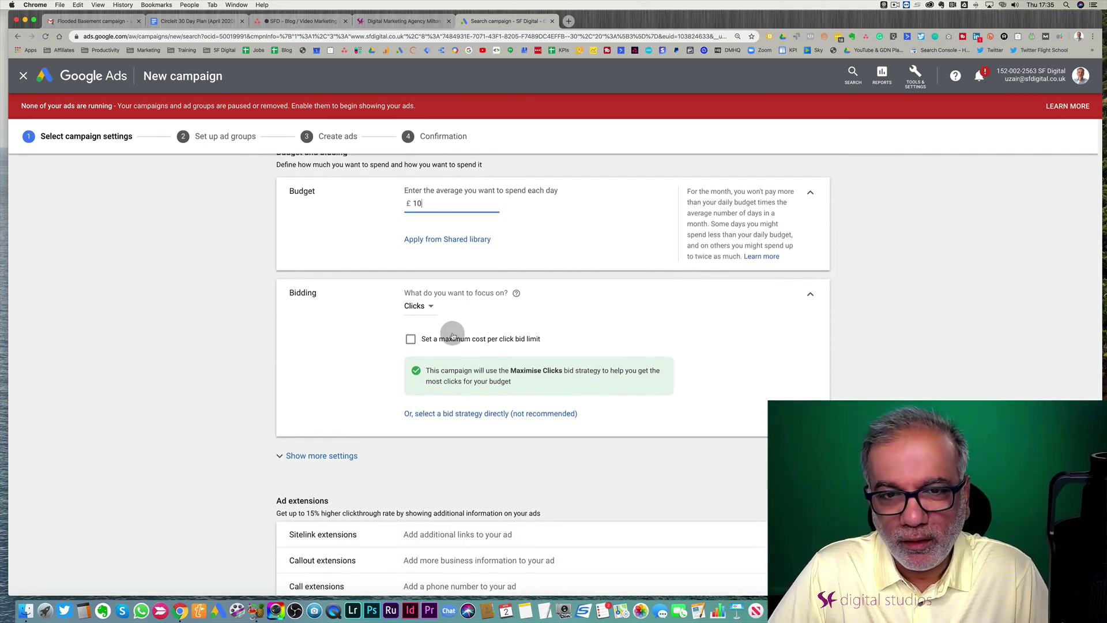
# Choose Clicks as what bidding focuses on, giving the Maximise Clicks strategy
pyautogui.click(421, 306)
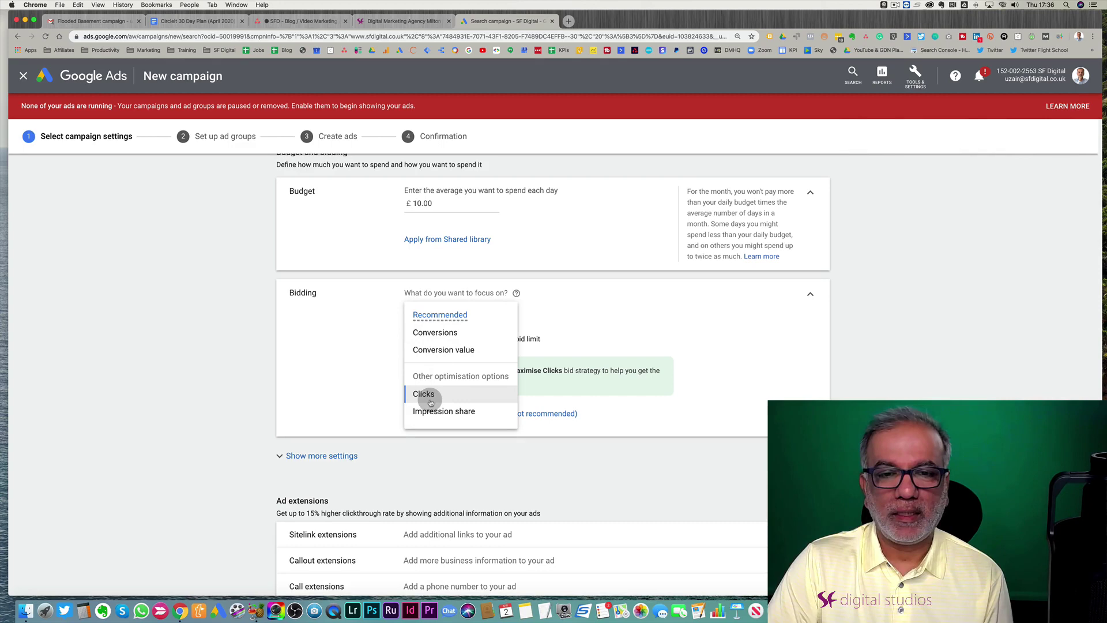
pyautogui.moveTo(441, 357)
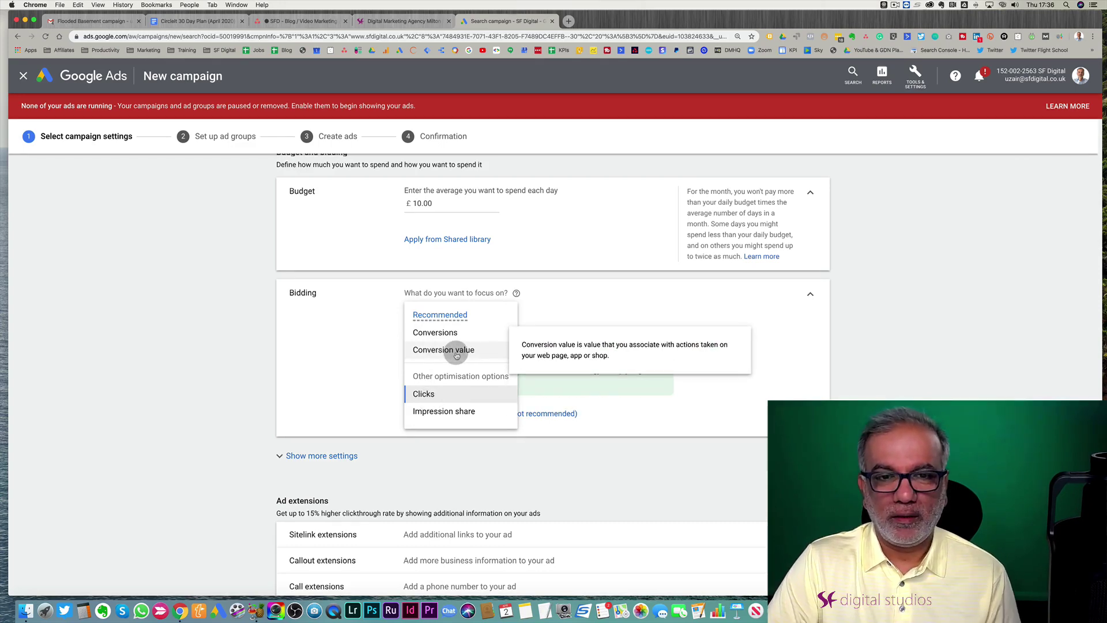
pyautogui.click(584, 312)
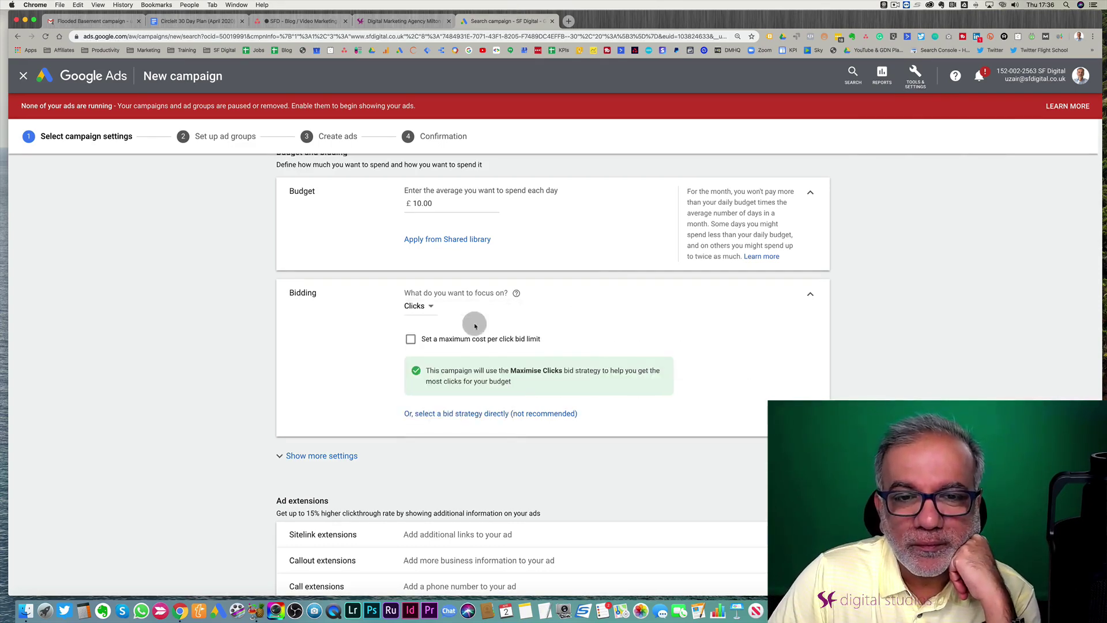
pyautogui.click(418, 304)
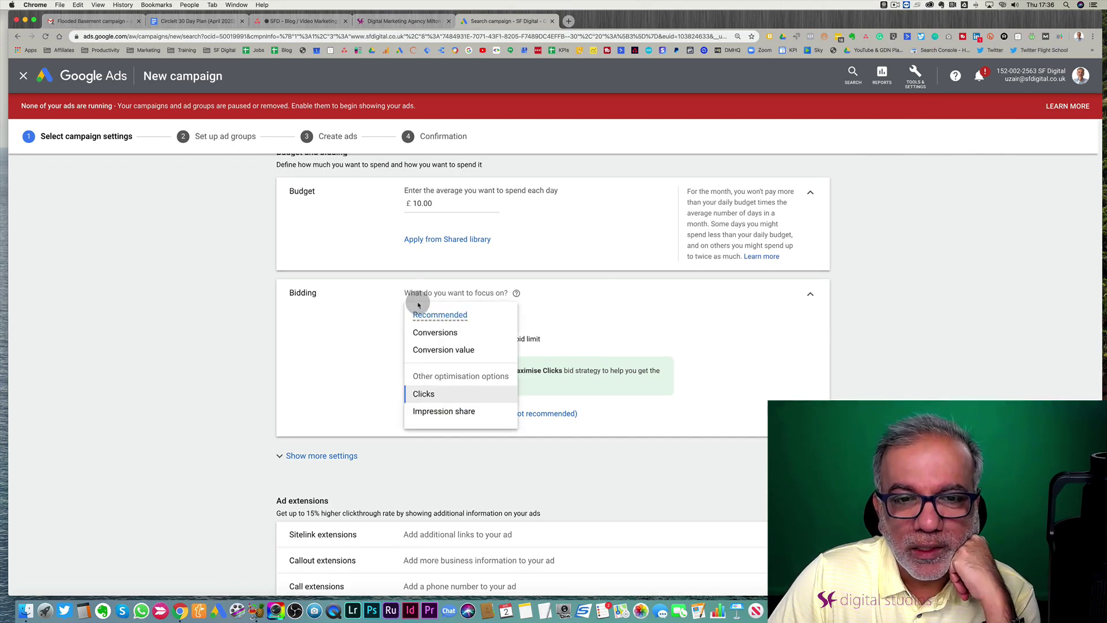
pyautogui.click(375, 336)
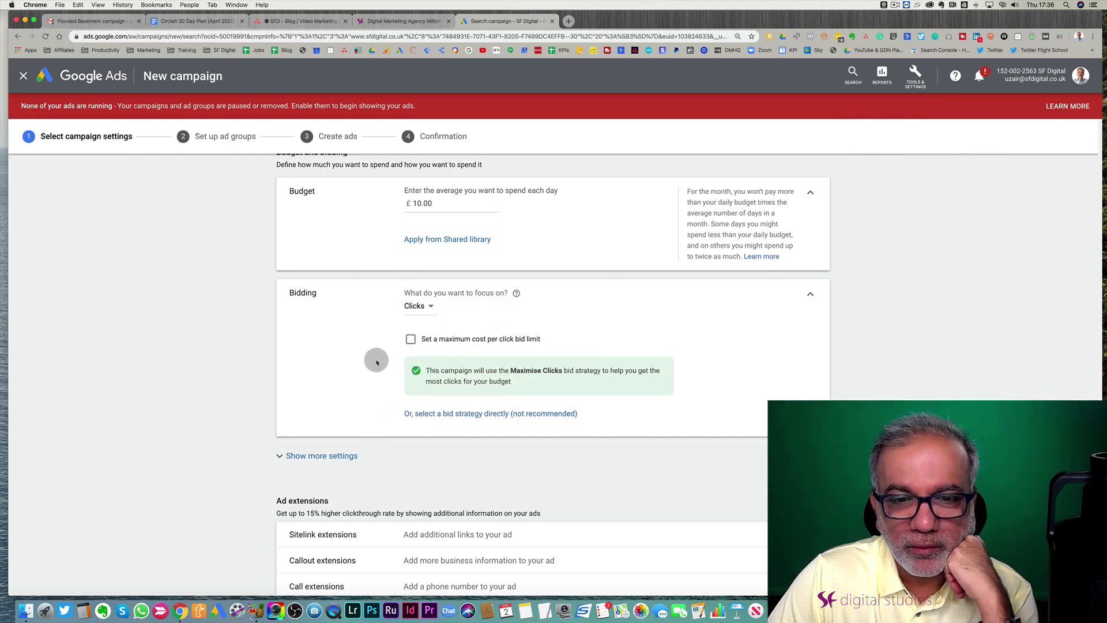
# Select the bid strategy directly and settle on Manual CPC, leaving Enhanced CPC off
pyautogui.click(466, 414)
pyautogui.click(513, 328)
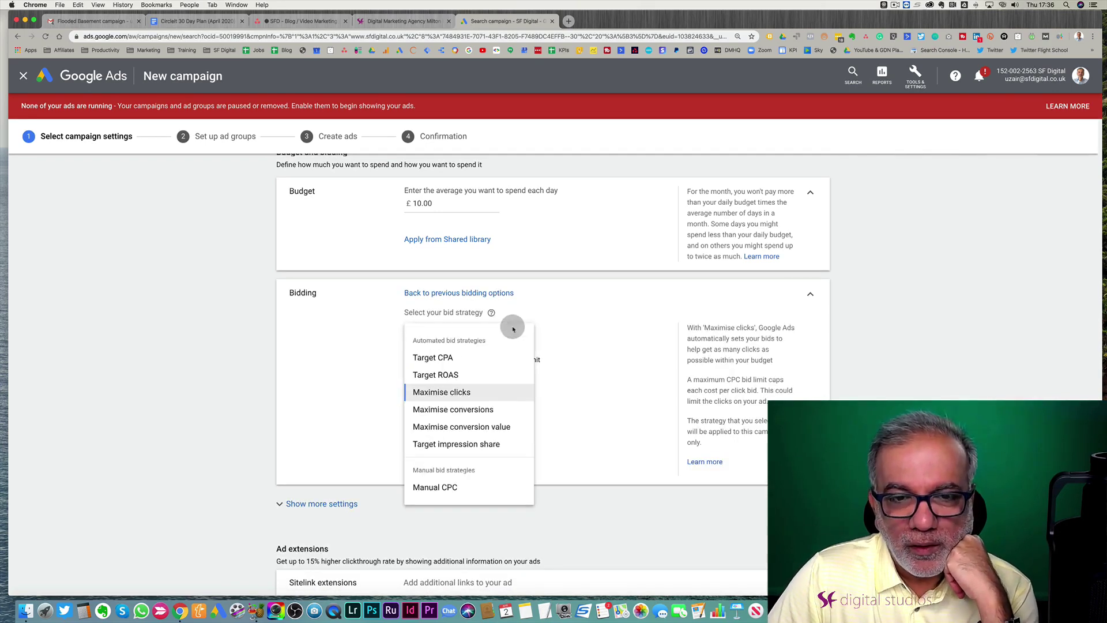
pyautogui.moveTo(450, 360)
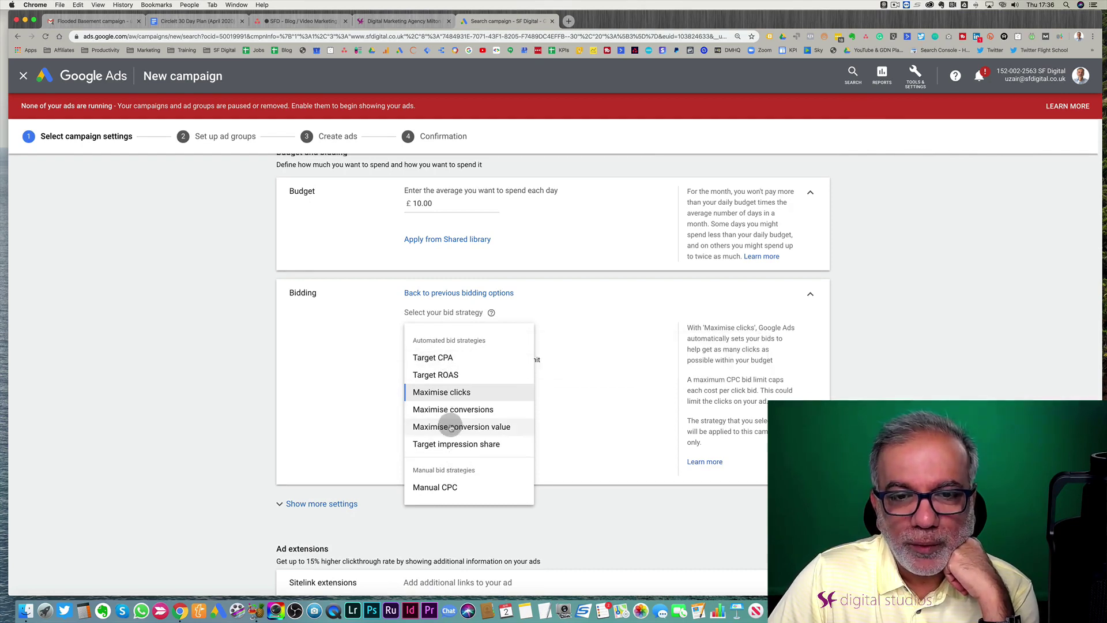
pyautogui.click(436, 488)
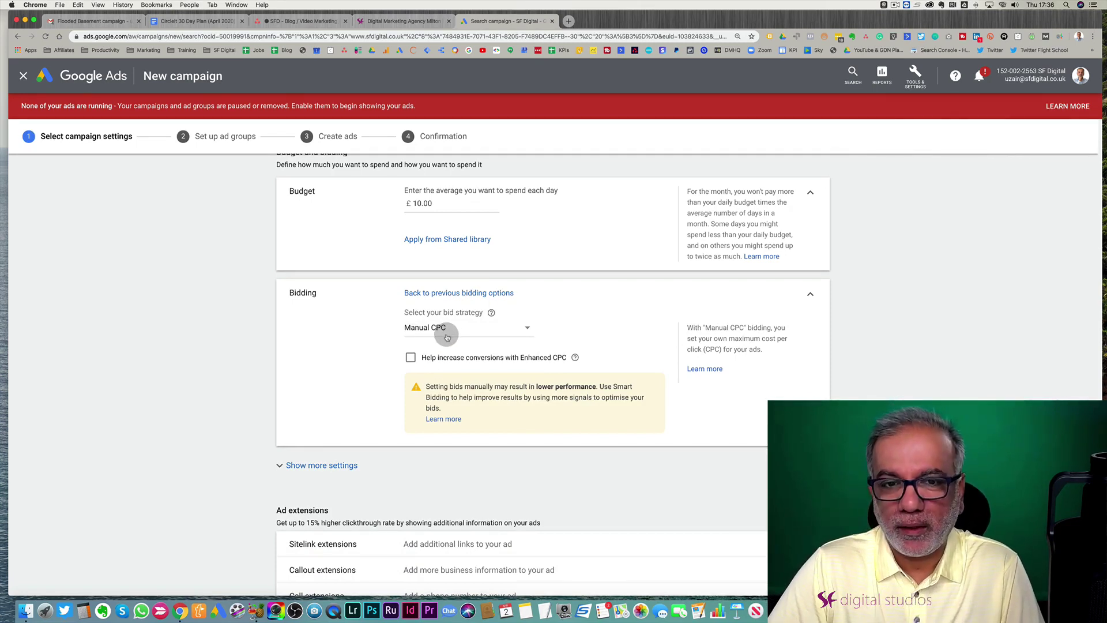
pyautogui.click(447, 337)
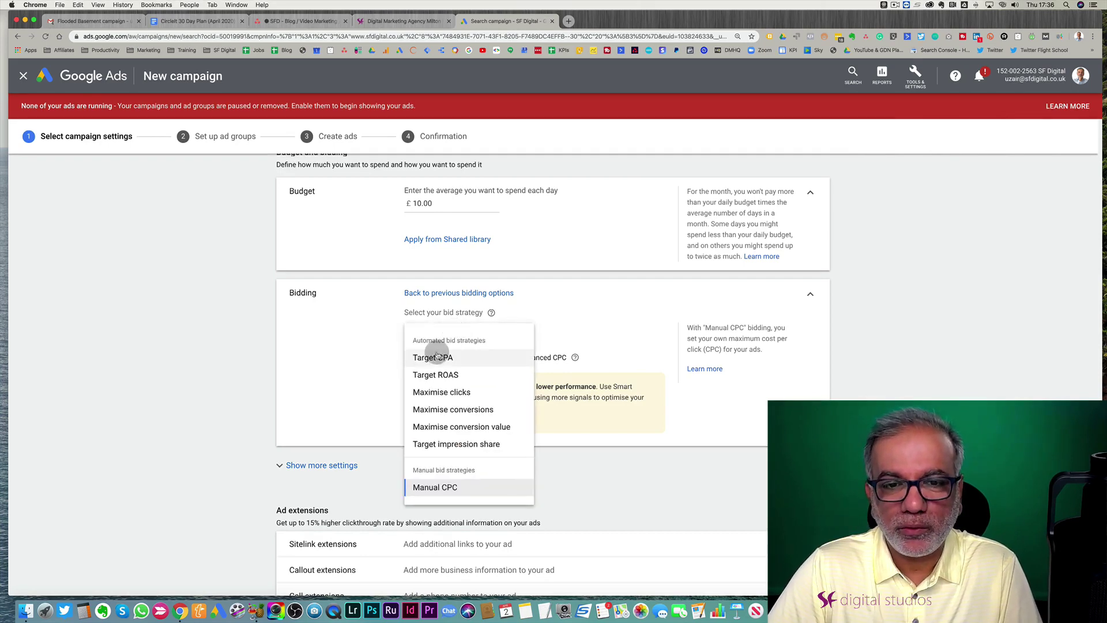
pyautogui.moveTo(460, 379)
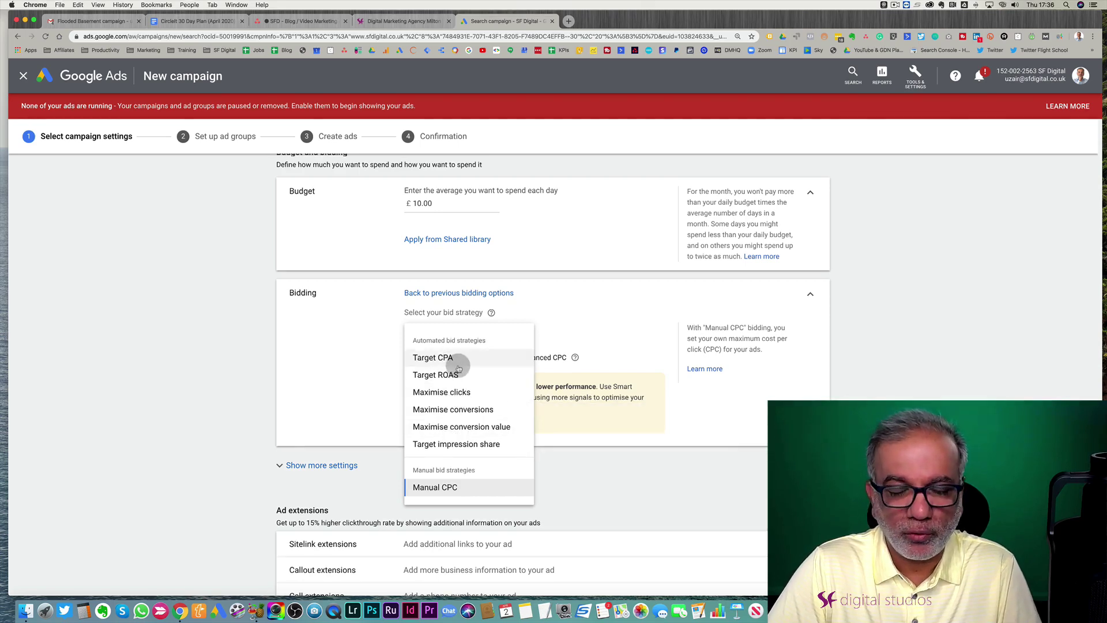
pyautogui.moveTo(448, 364)
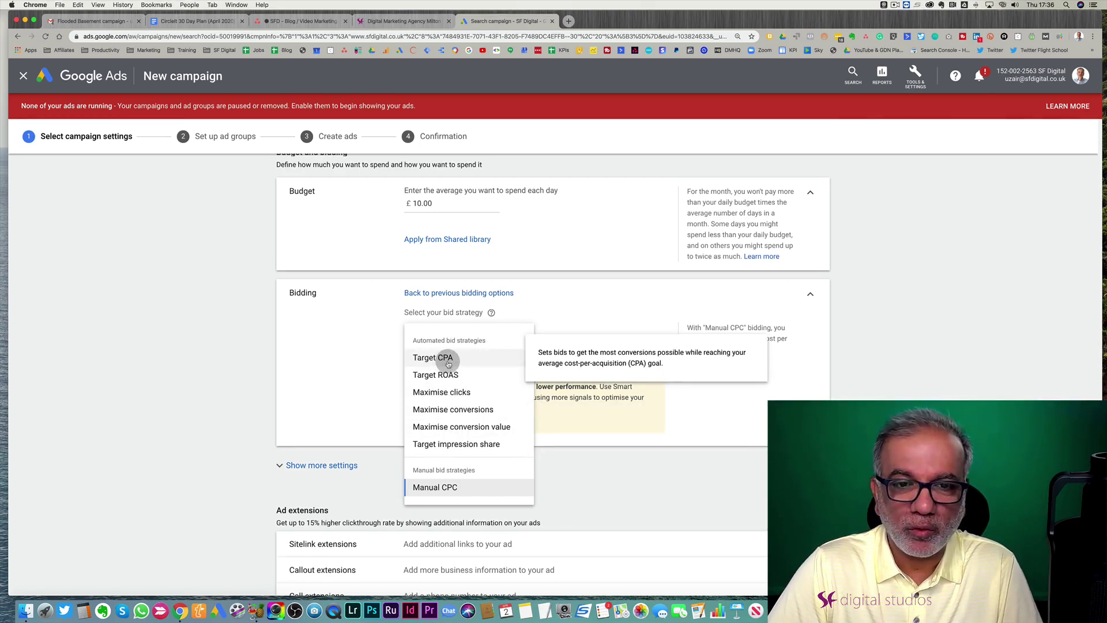
pyautogui.click(445, 487)
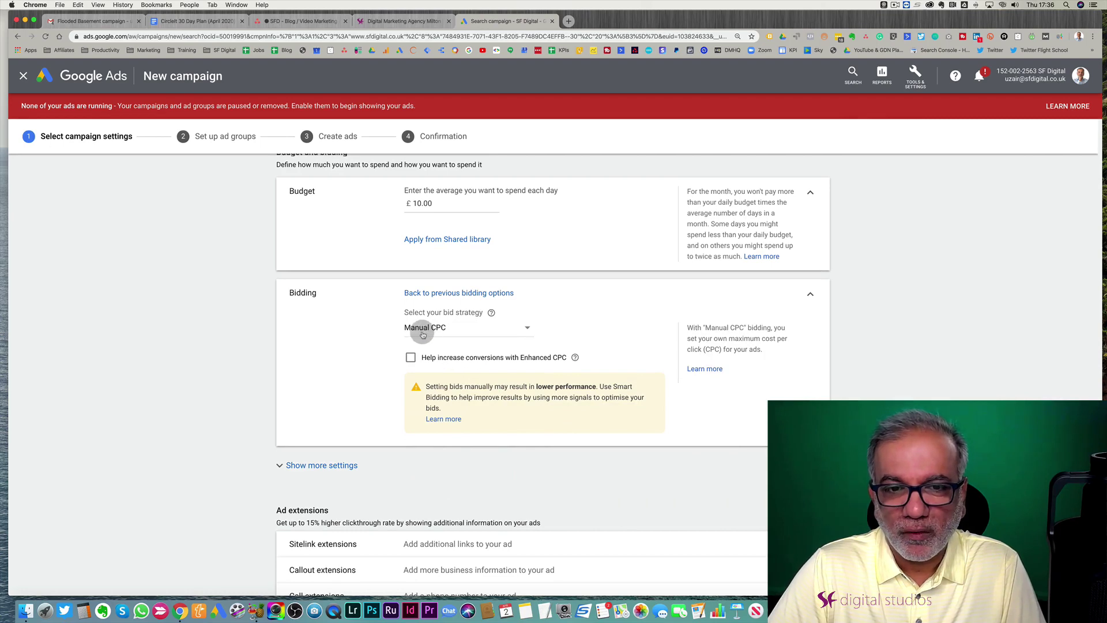
pyautogui.click(445, 329)
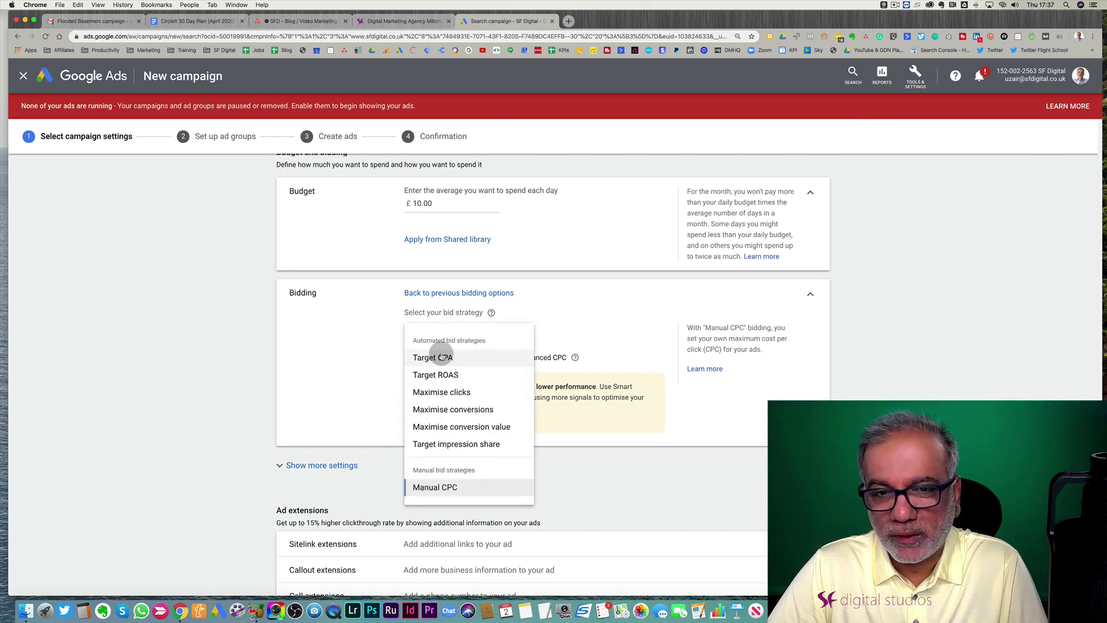
pyautogui.click(454, 358)
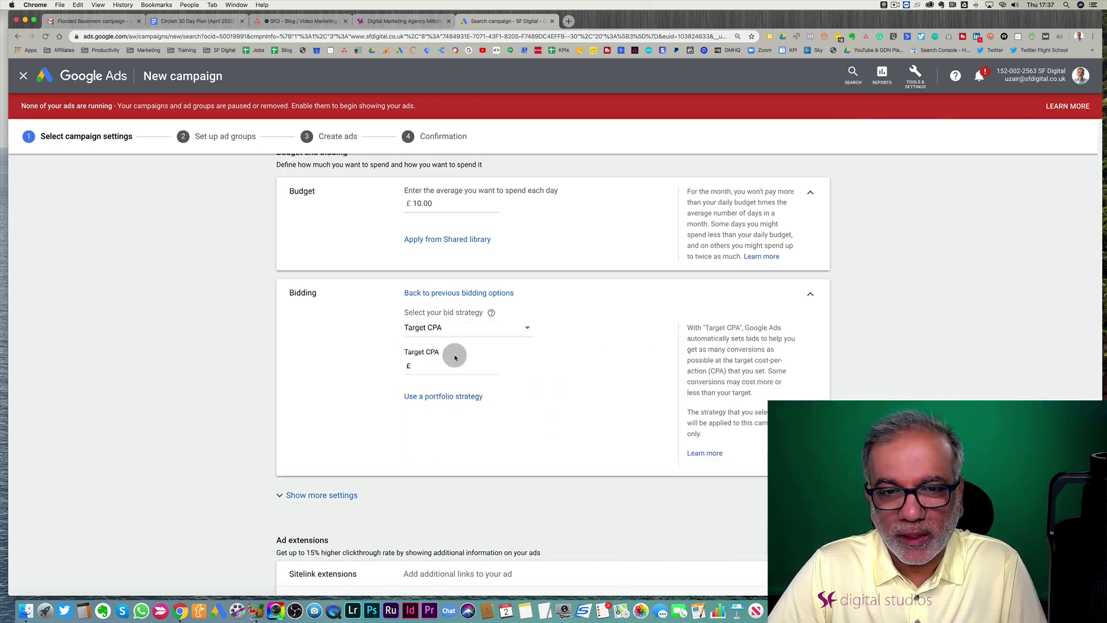
pyautogui.click(430, 330)
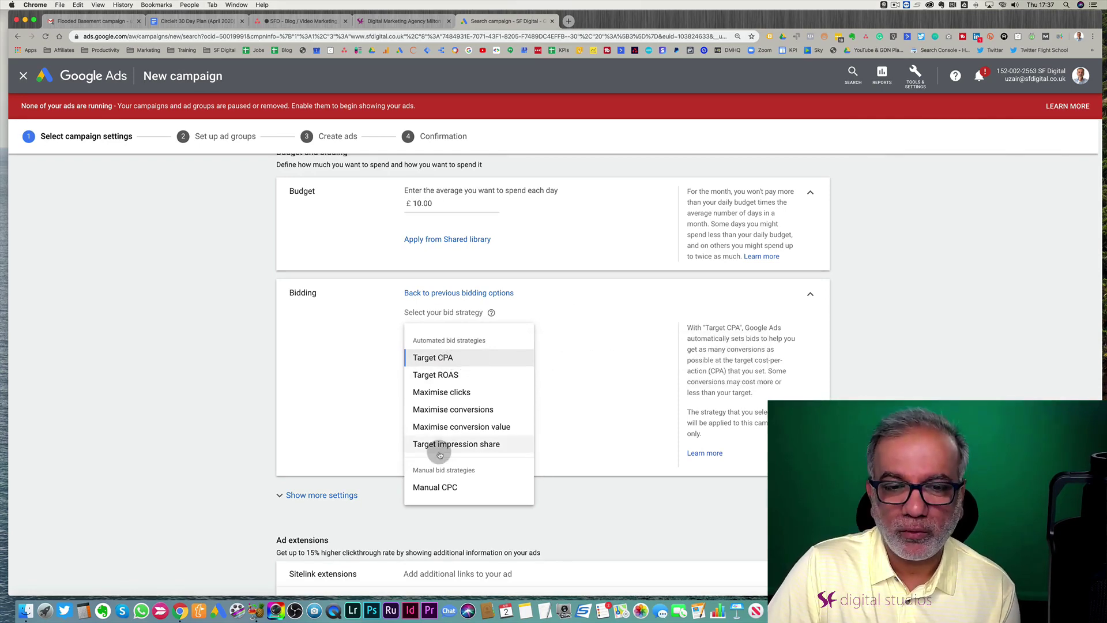
pyautogui.click(442, 488)
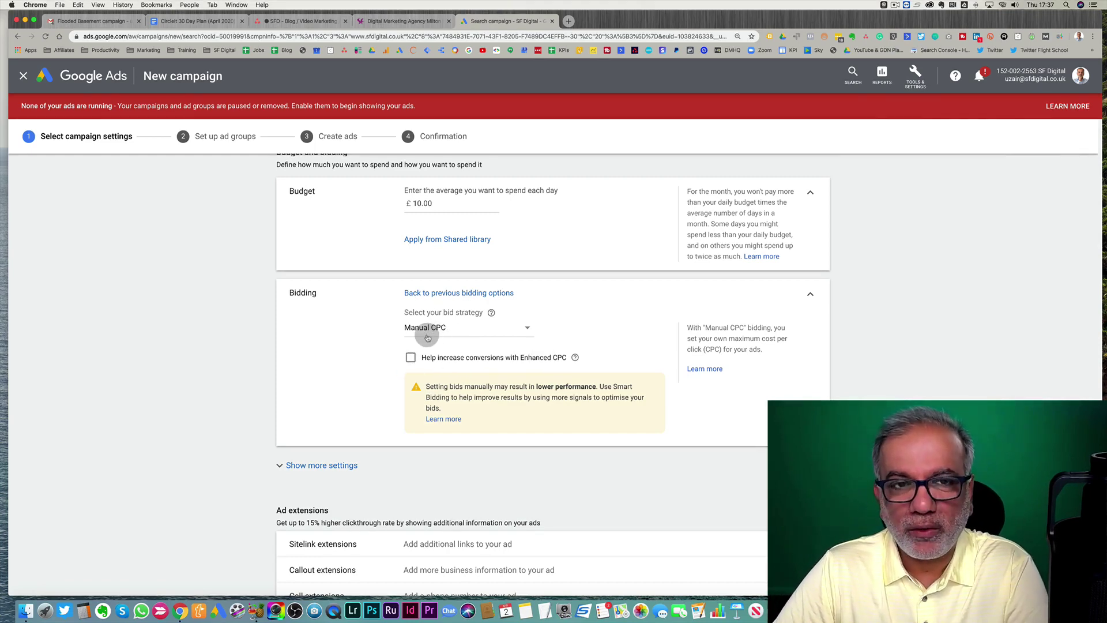
# Under more settings, set Ad rotation to 'Do not optimise: Rotate ads indefinitely'
pyautogui.scroll(-5, 395, 341)
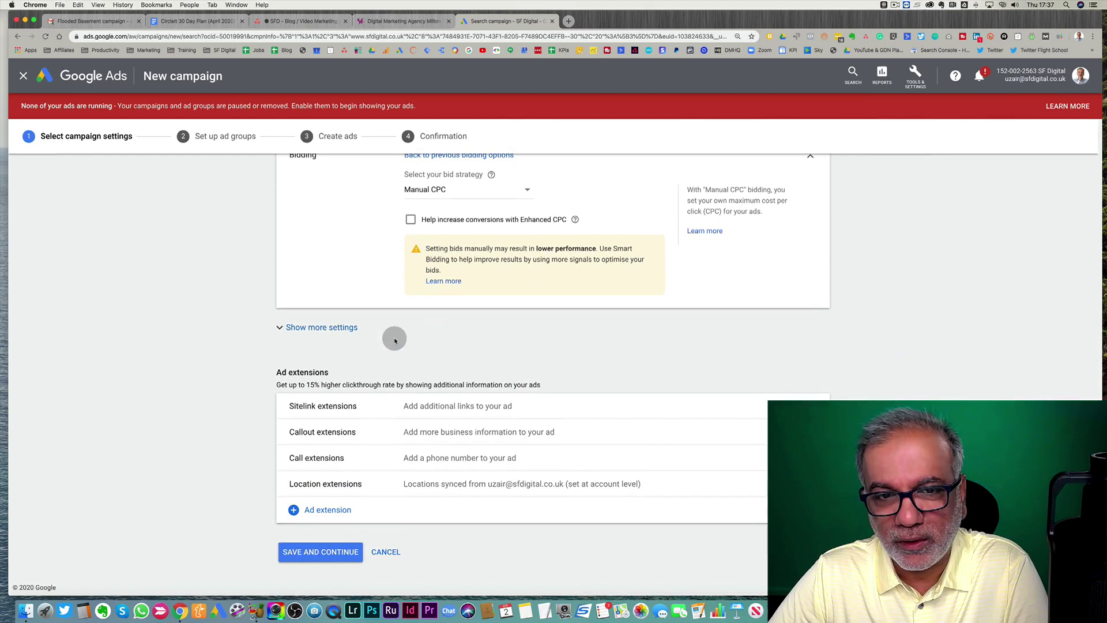
pyautogui.click(338, 327)
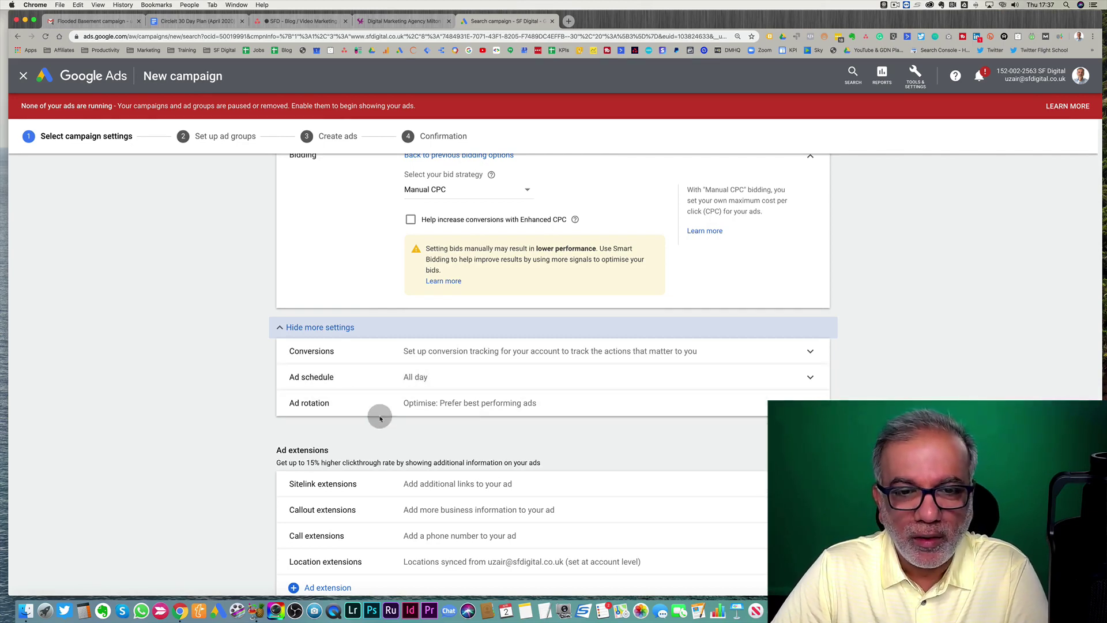
pyautogui.click(416, 402)
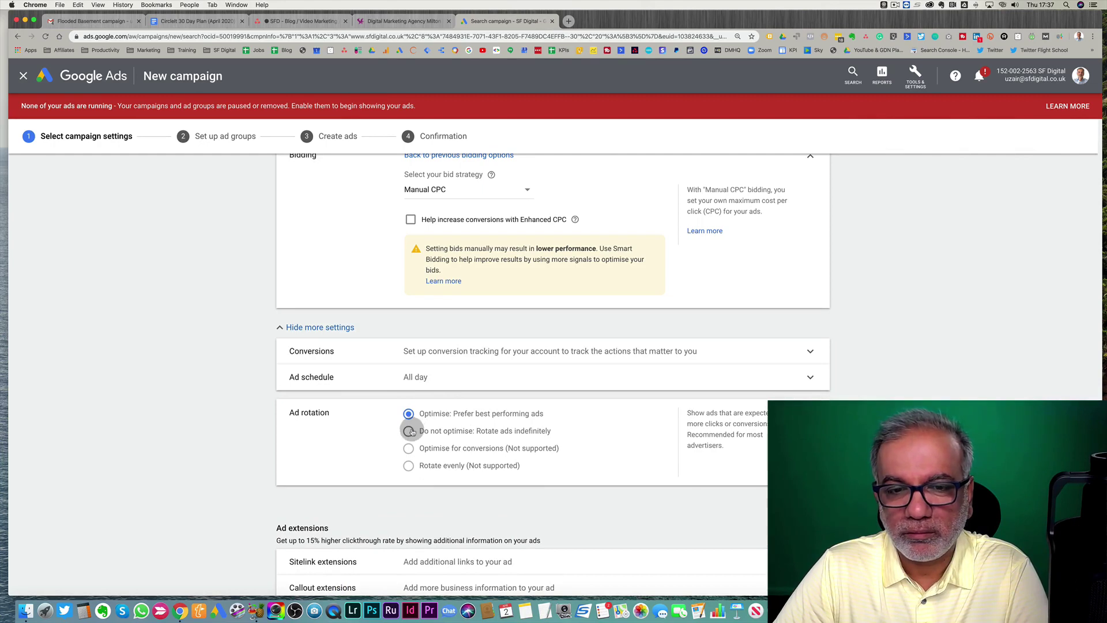
pyautogui.click(410, 431)
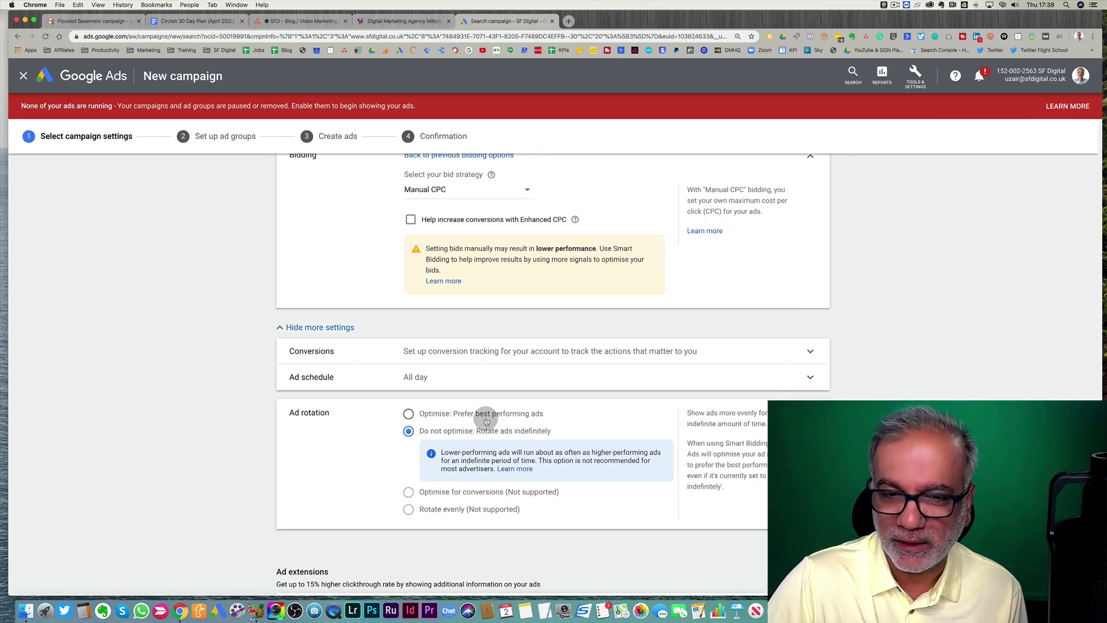
pyautogui.scroll(-1, 456, 427)
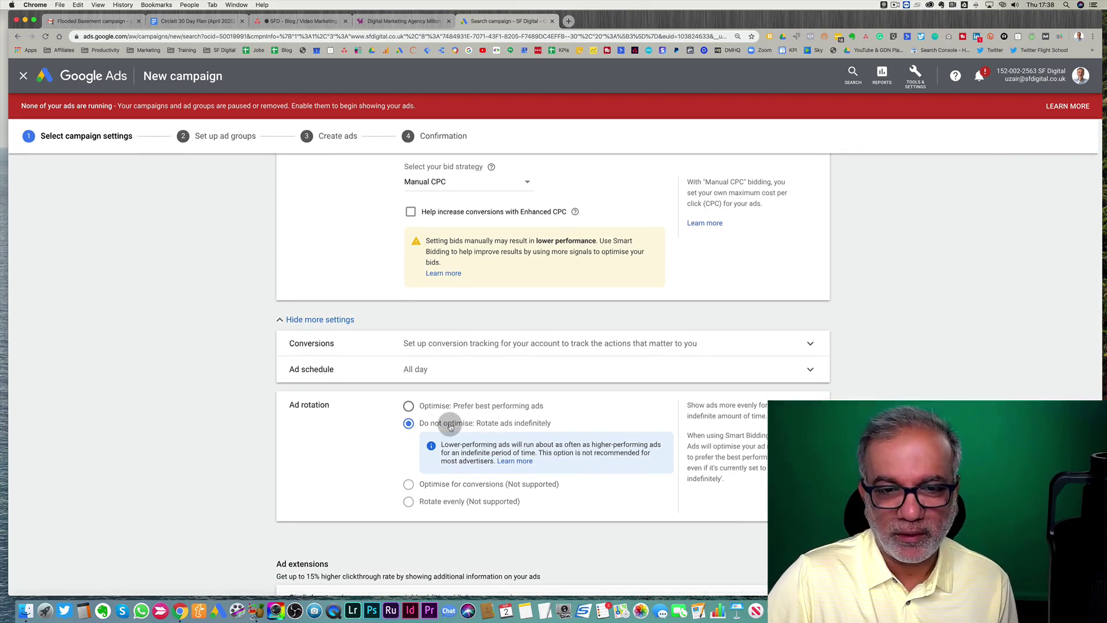
pyautogui.scroll(-3, 462, 418)
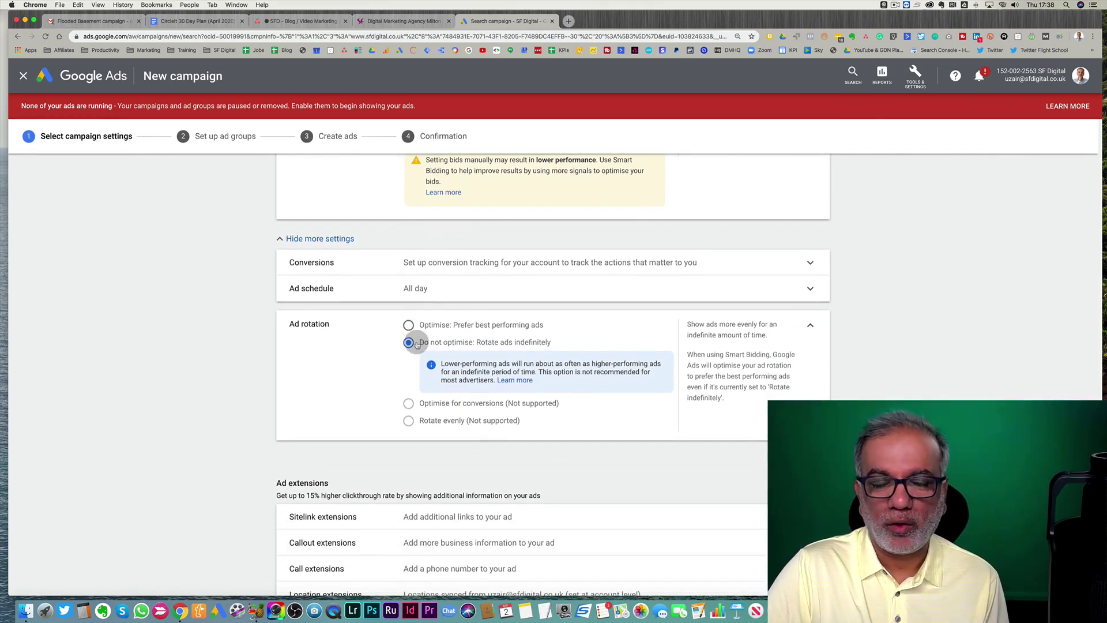
pyautogui.scroll(-4, 359, 354)
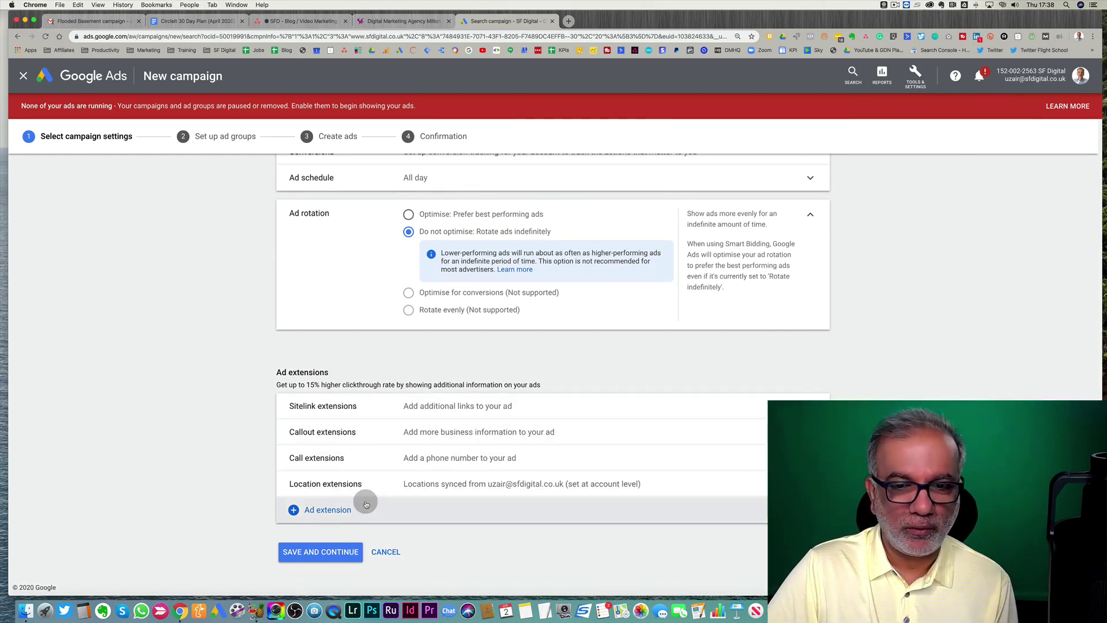
# Append ' 2' to the duplicate campaign name, making it 'DSA Campaign 2', and save the settings
pyautogui.click(330, 545)
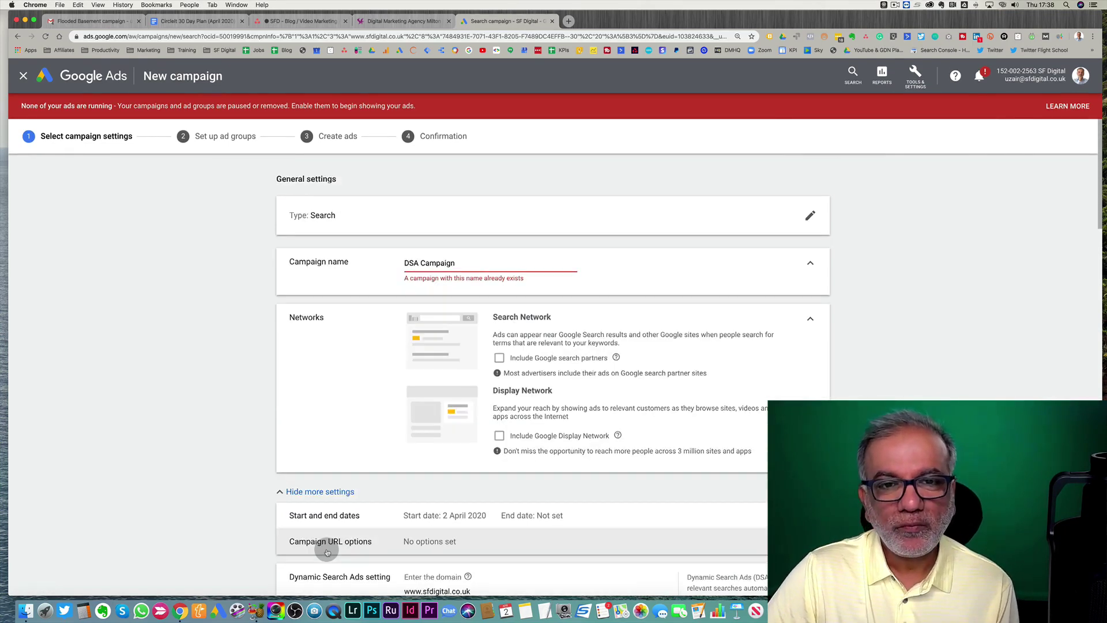
pyautogui.click(515, 275)
pyautogui.write('2')
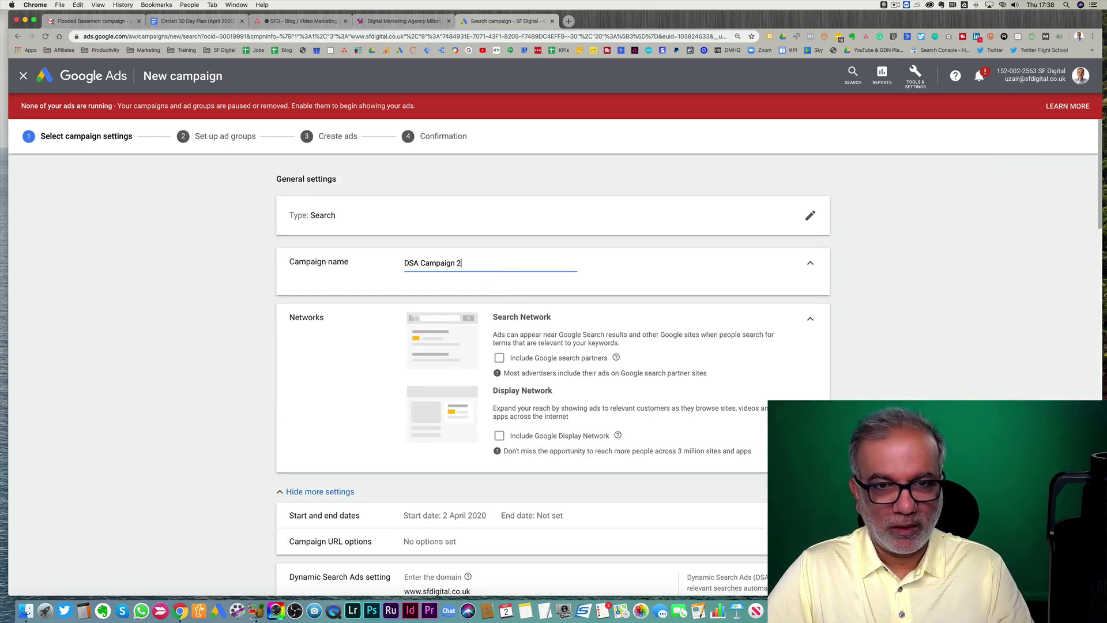
pyautogui.scroll(-15, 484, 334)
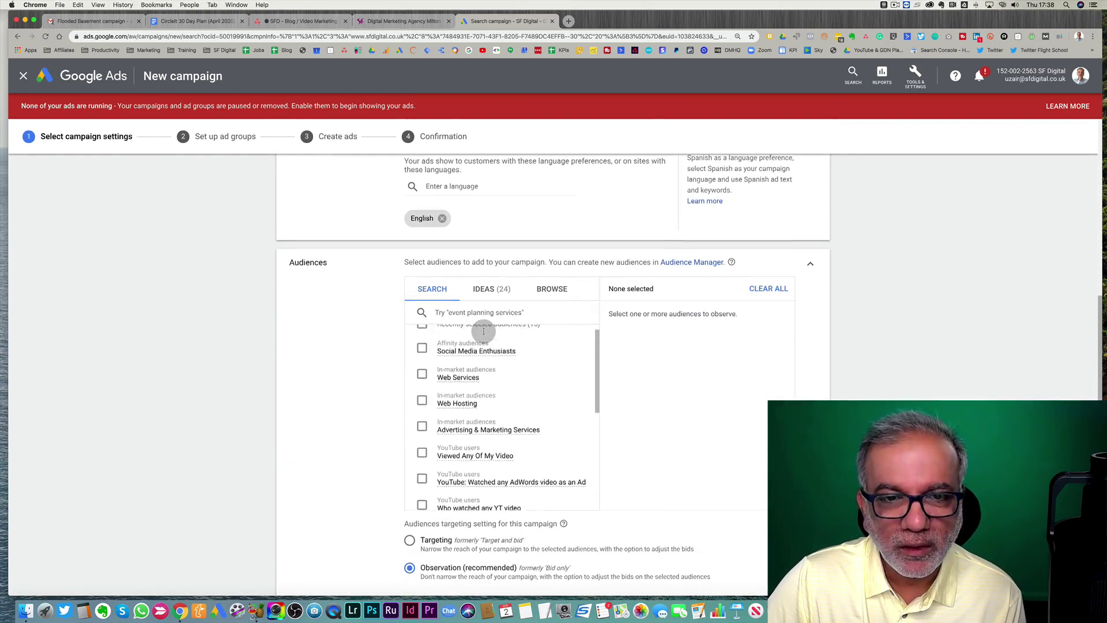
pyautogui.scroll(-20, 385, 369)
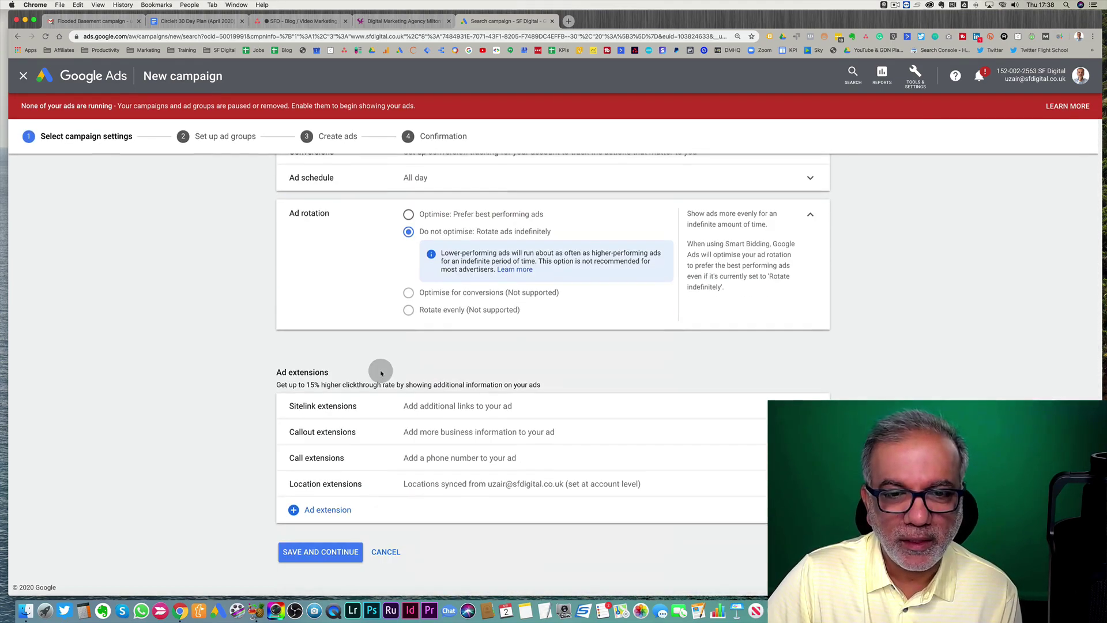
pyautogui.click(333, 553)
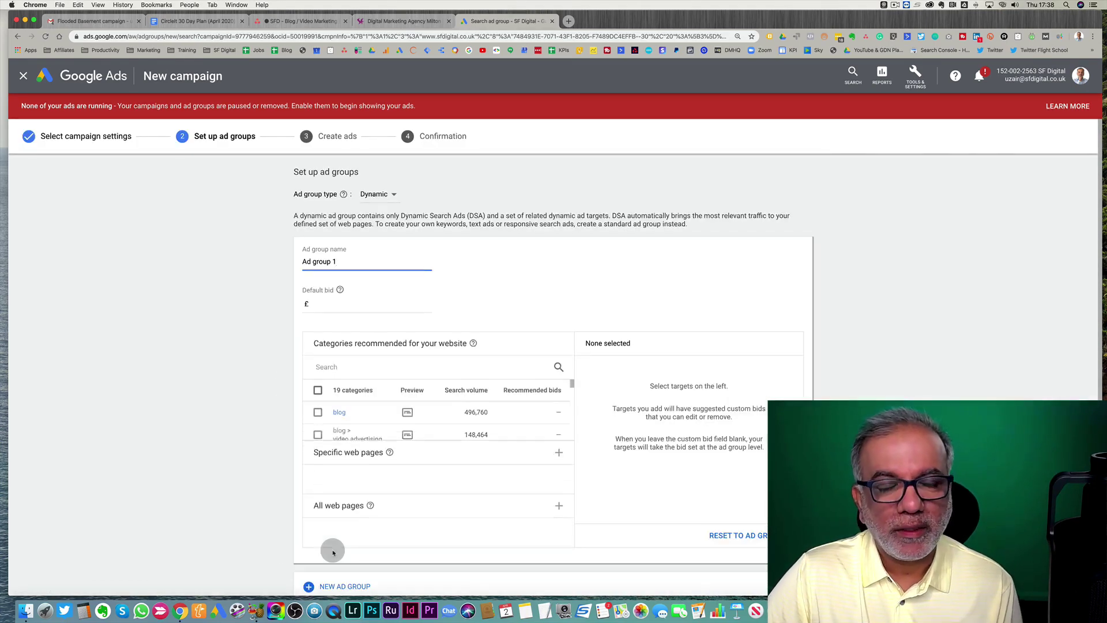
# Make the ad group type Dynamic and name it 'All Web Page'
pyautogui.click(383, 194)
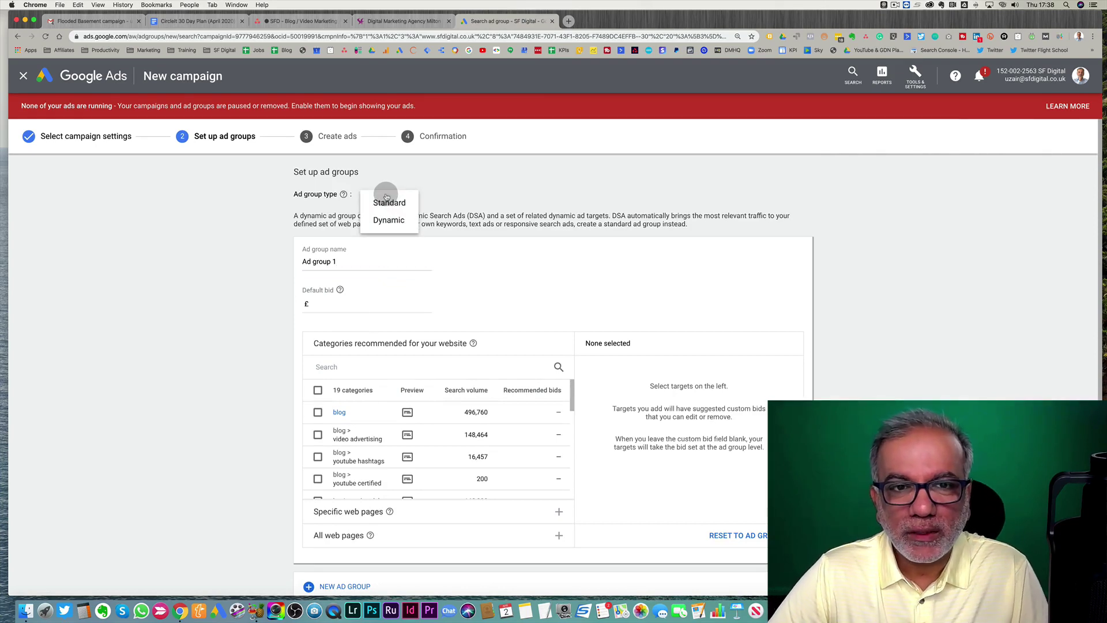
pyautogui.click(400, 220)
pyautogui.click(365, 260)
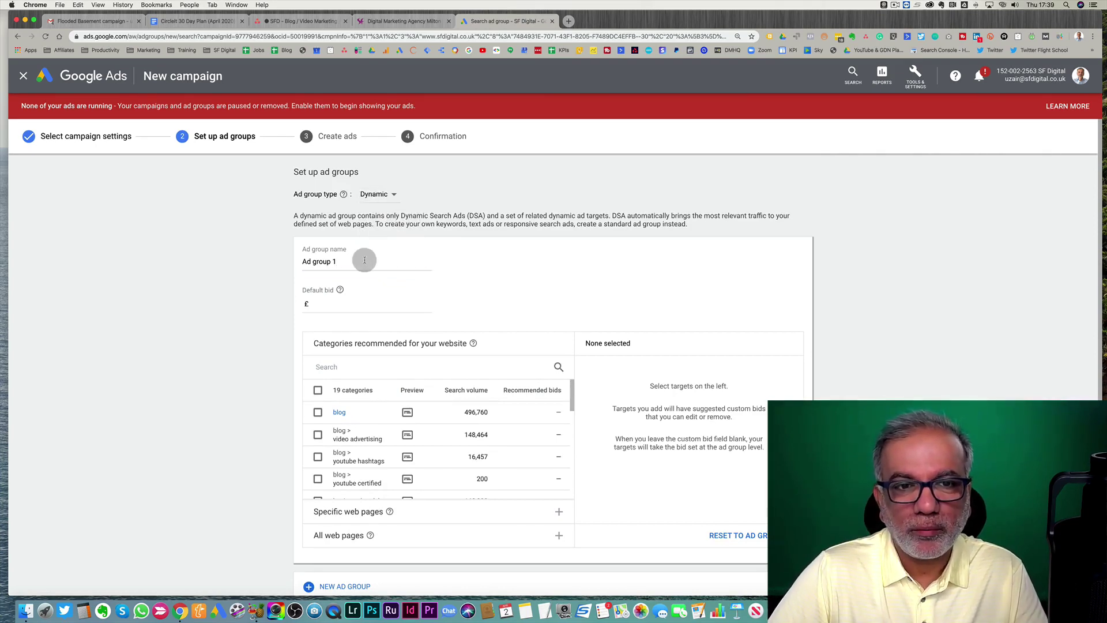
pyautogui.tripleClick(335, 261)
pyautogui.write('All Web')
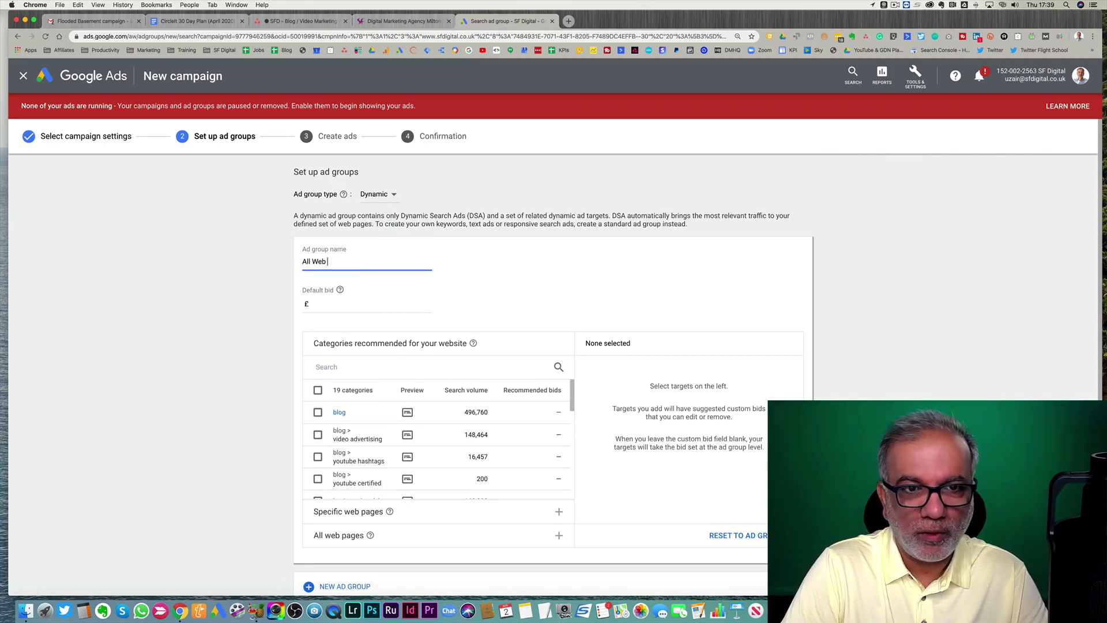
pyautogui.write(' Pages')
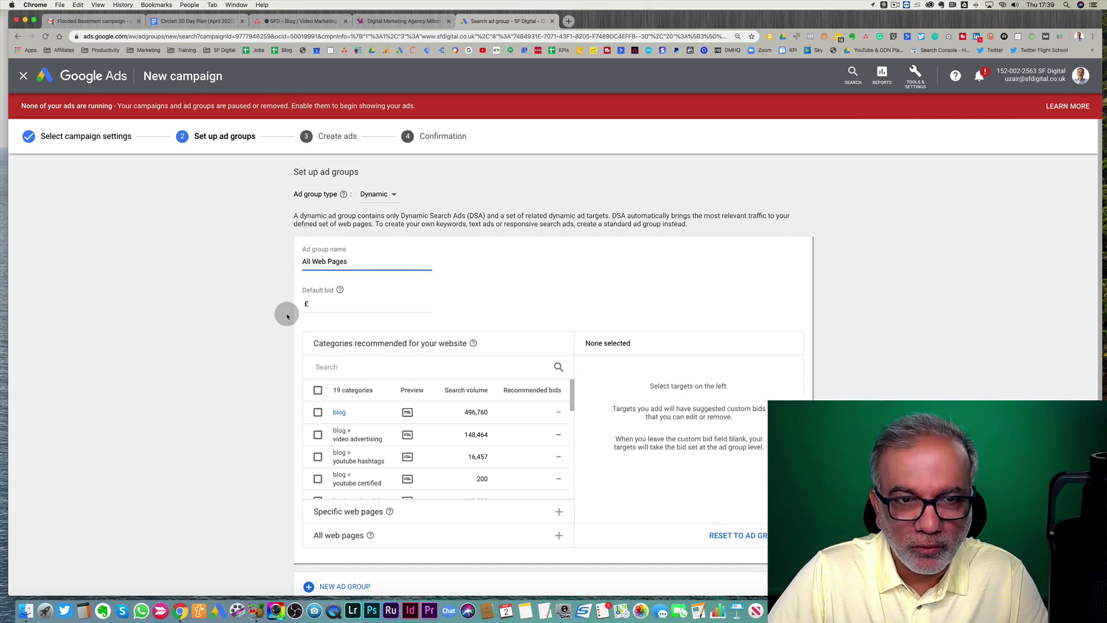
# Set the default bid to £2.00 and review the recommended website categories
pyautogui.click(347, 310)
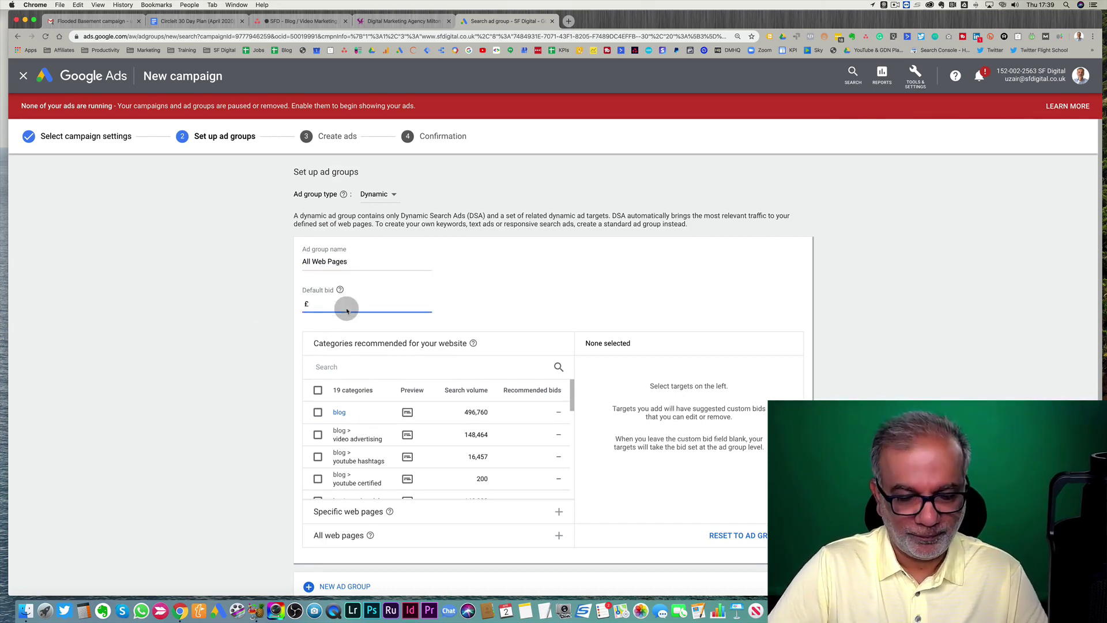
pyautogui.write('2')
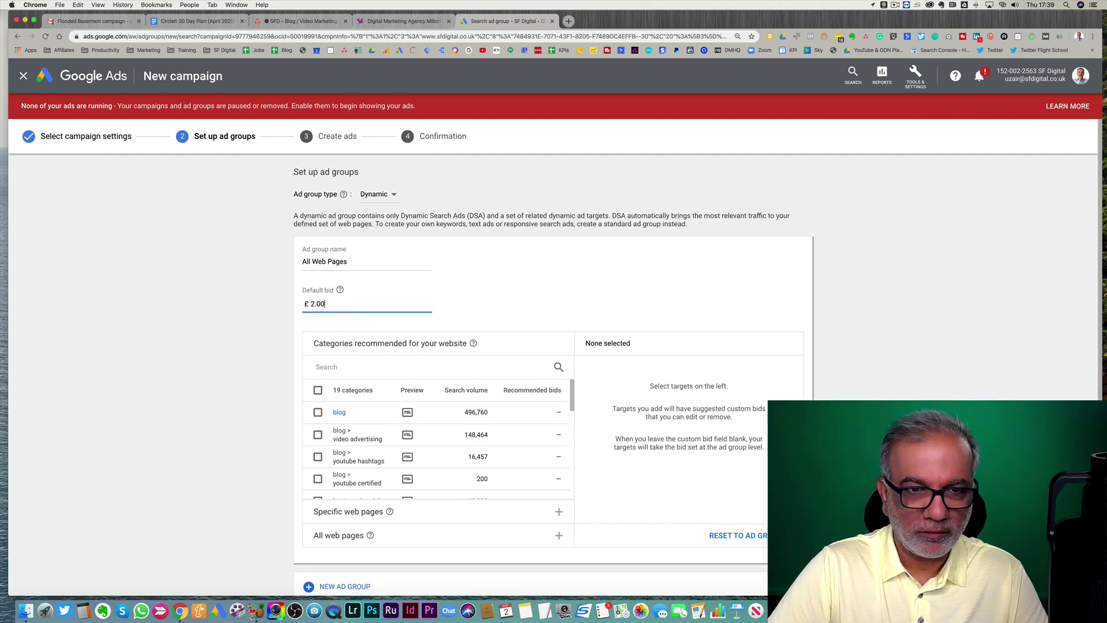
pyautogui.scroll(-2, 554, 358)
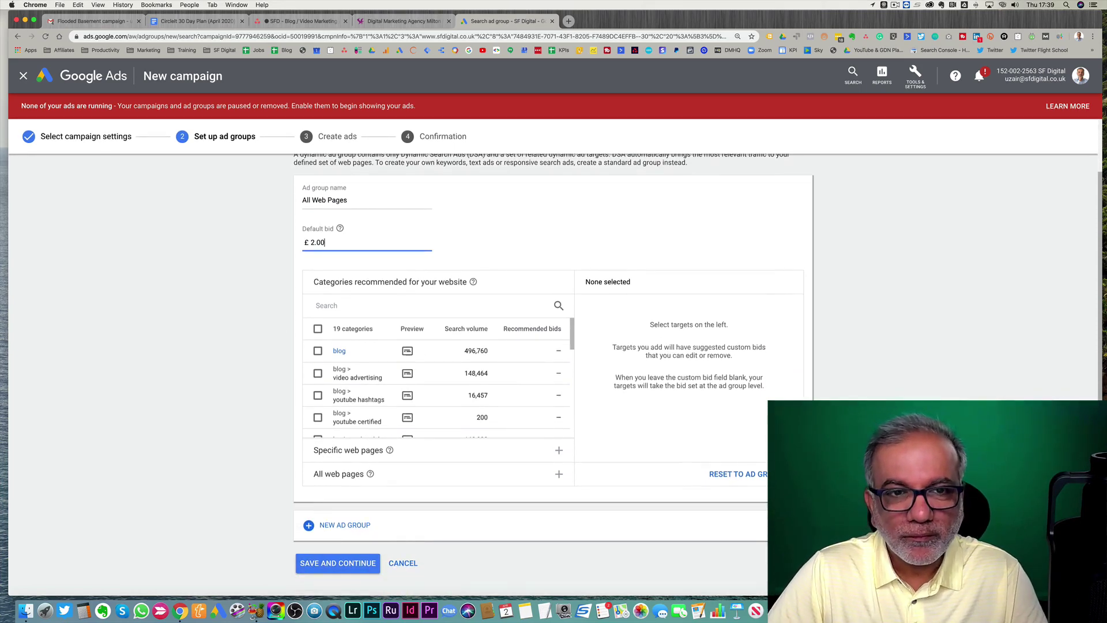
pyautogui.scroll(-2, 404, 357)
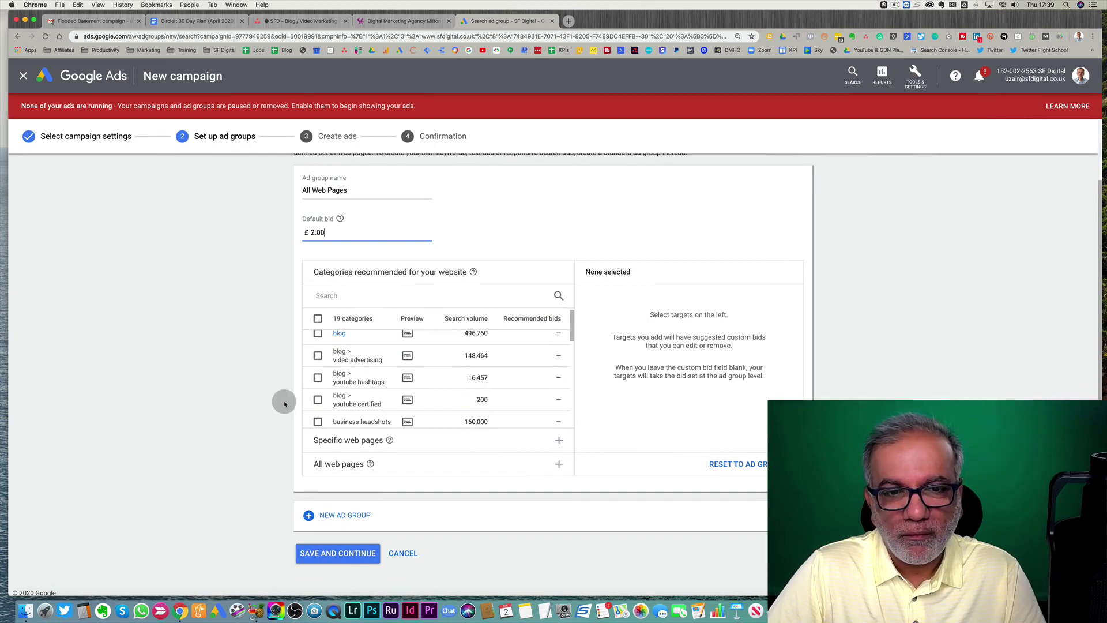
pyautogui.scroll(2, 329, 343)
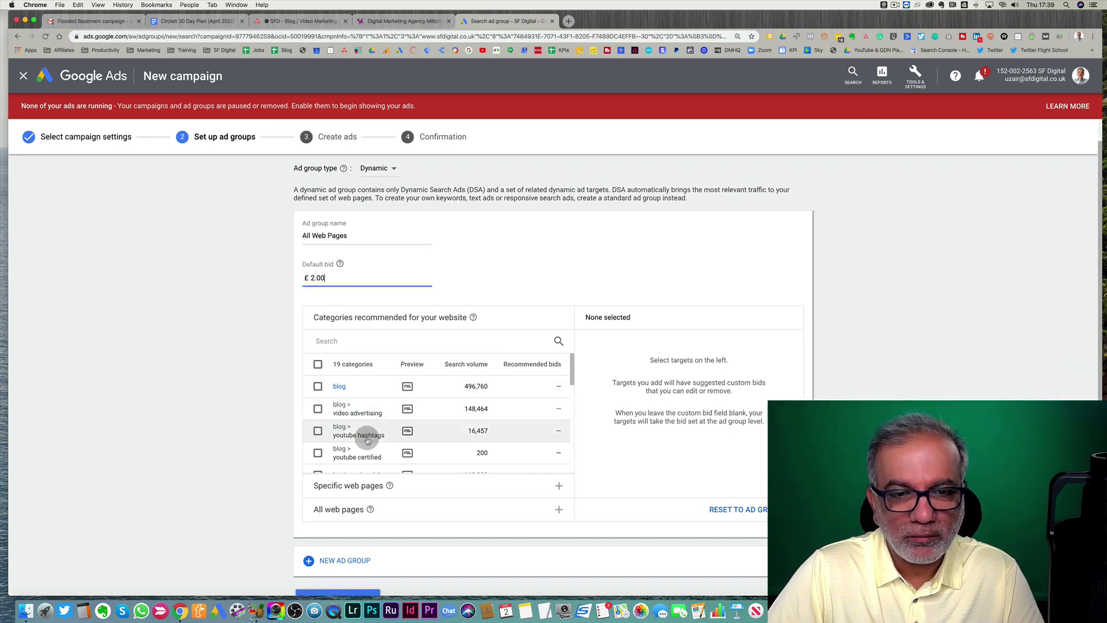
pyautogui.scroll(-3, 346, 433)
pyautogui.scroll(-2, 375, 442)
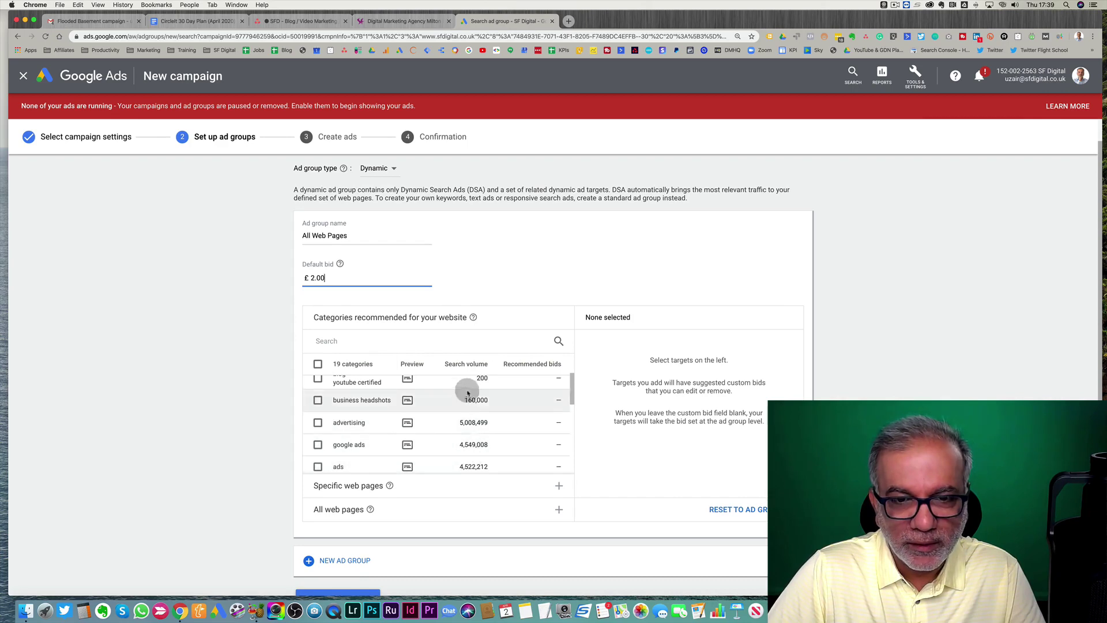
pyautogui.scroll(-5, 466, 455)
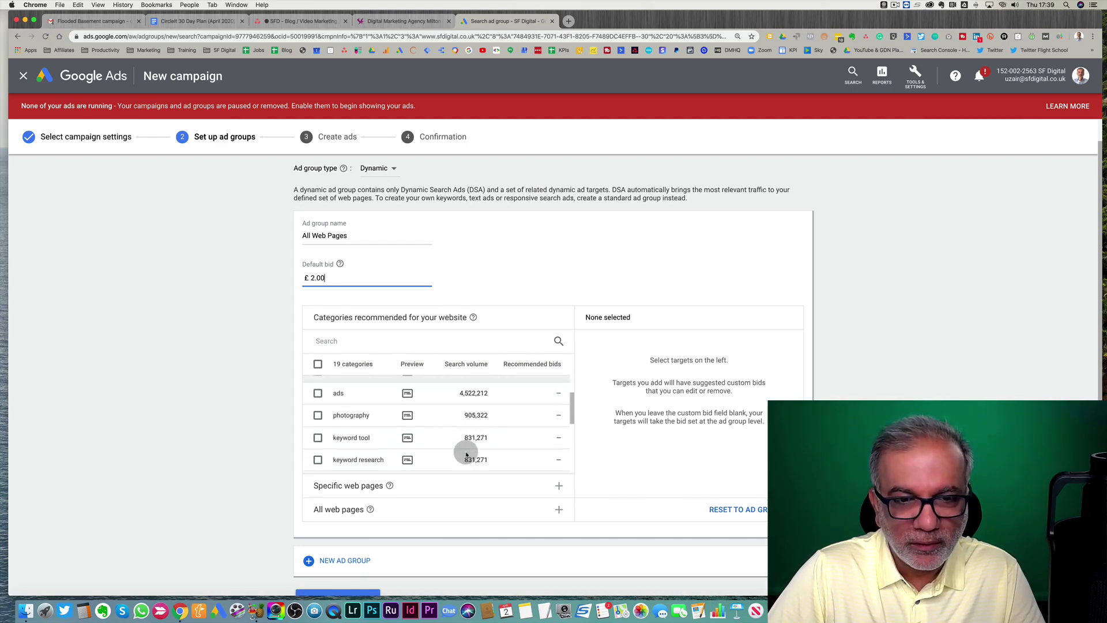
pyautogui.scroll(-3, 466, 452)
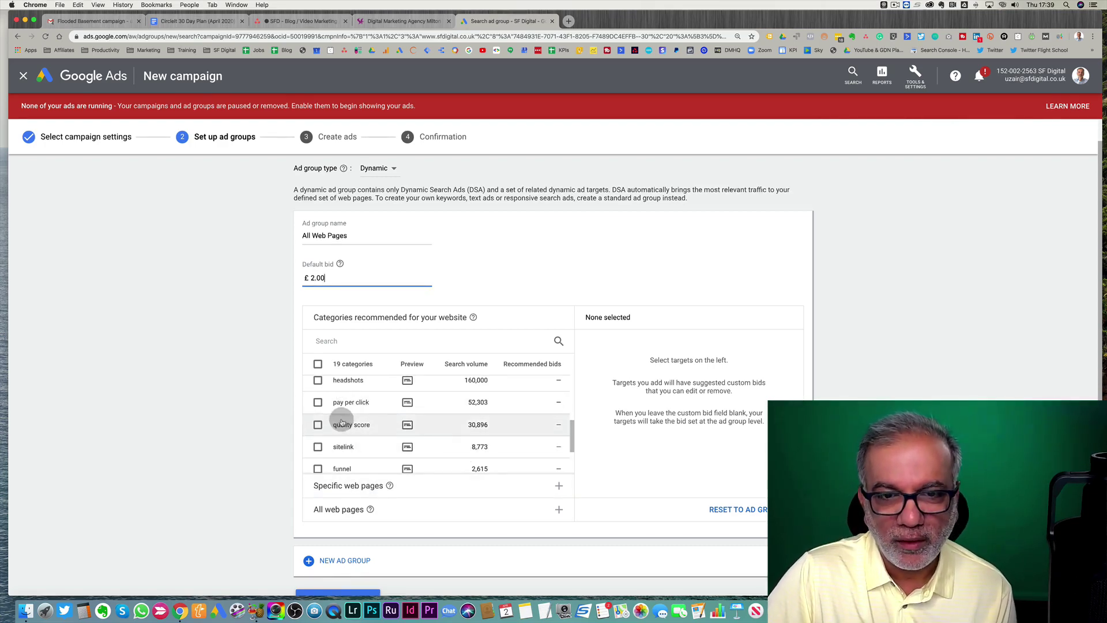
pyautogui.scroll(-2, 450, 424)
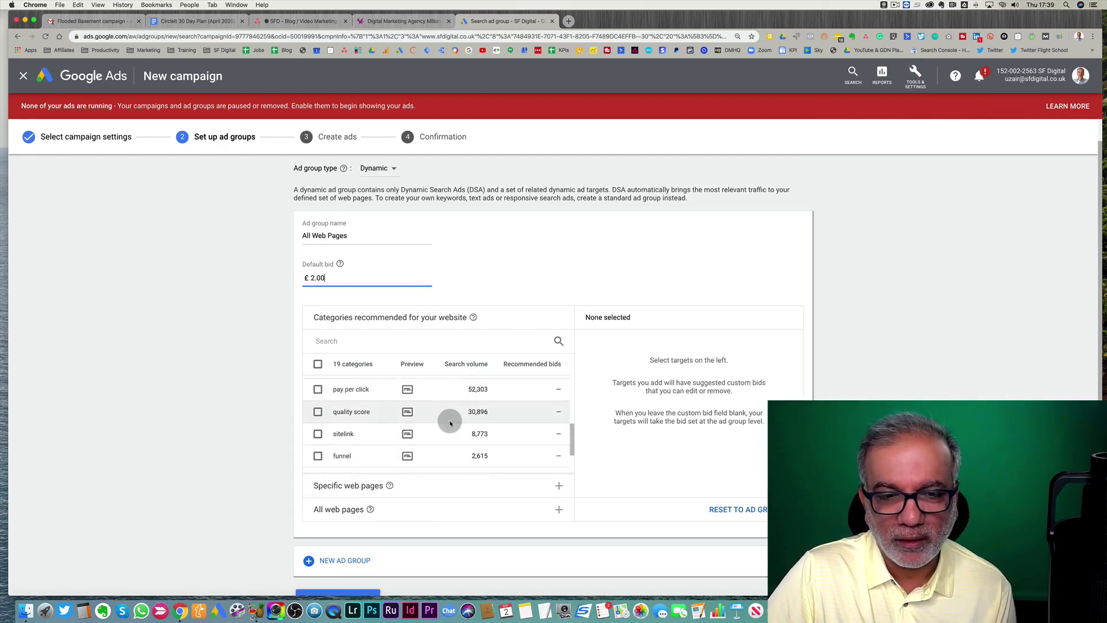
# Target all web pages within the website as the dynamic ad target, keeping the £2.00 default bid
pyautogui.click(340, 487)
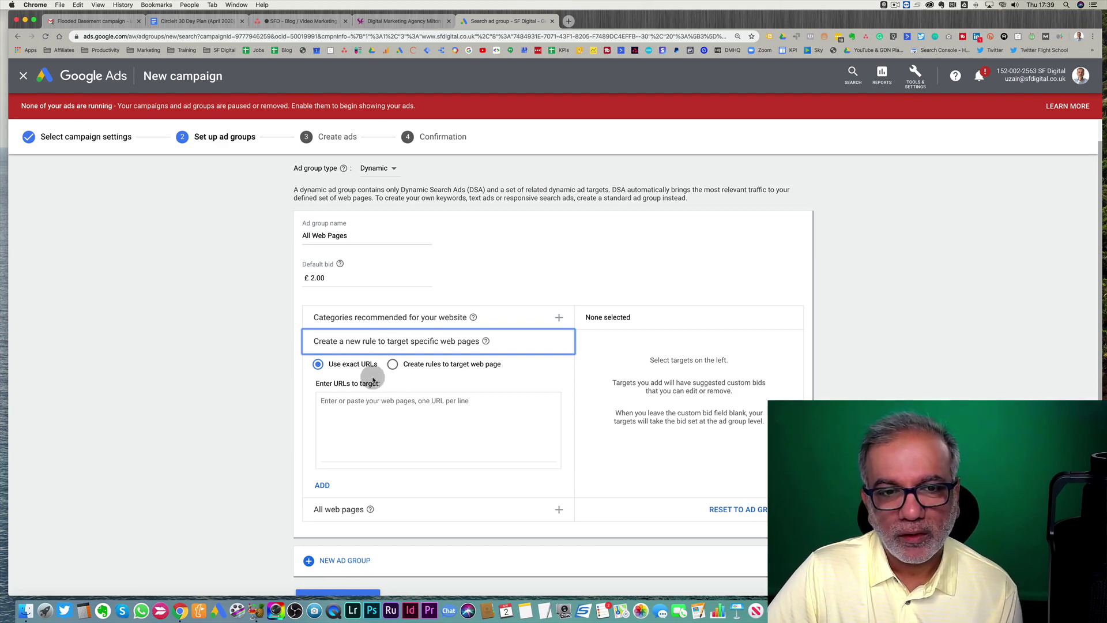
pyautogui.scroll(-2, 346, 398)
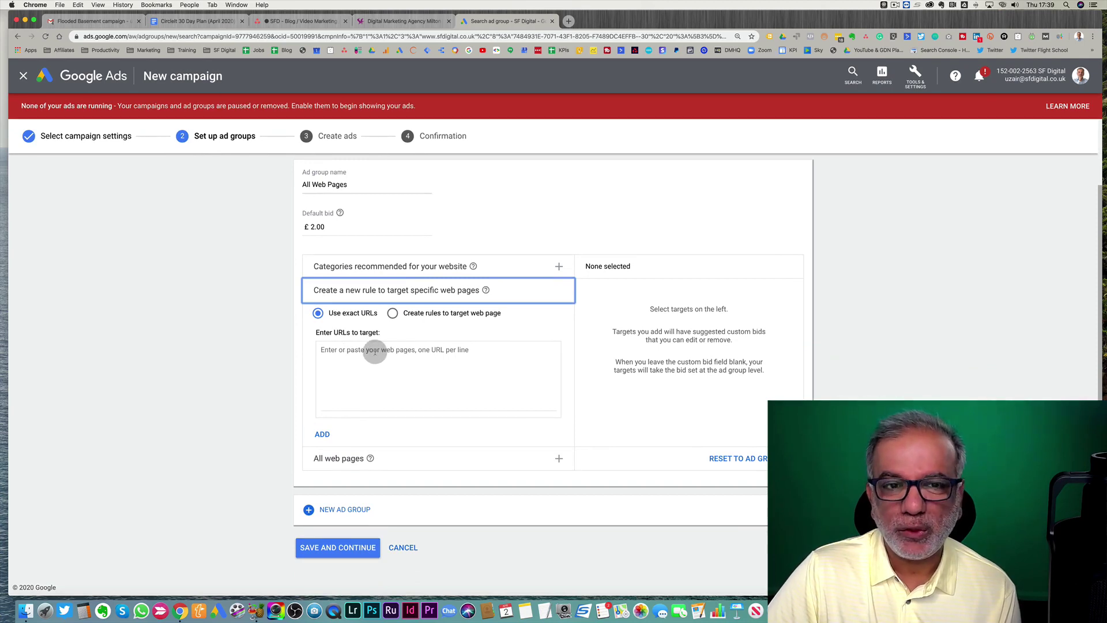
pyautogui.click(341, 459)
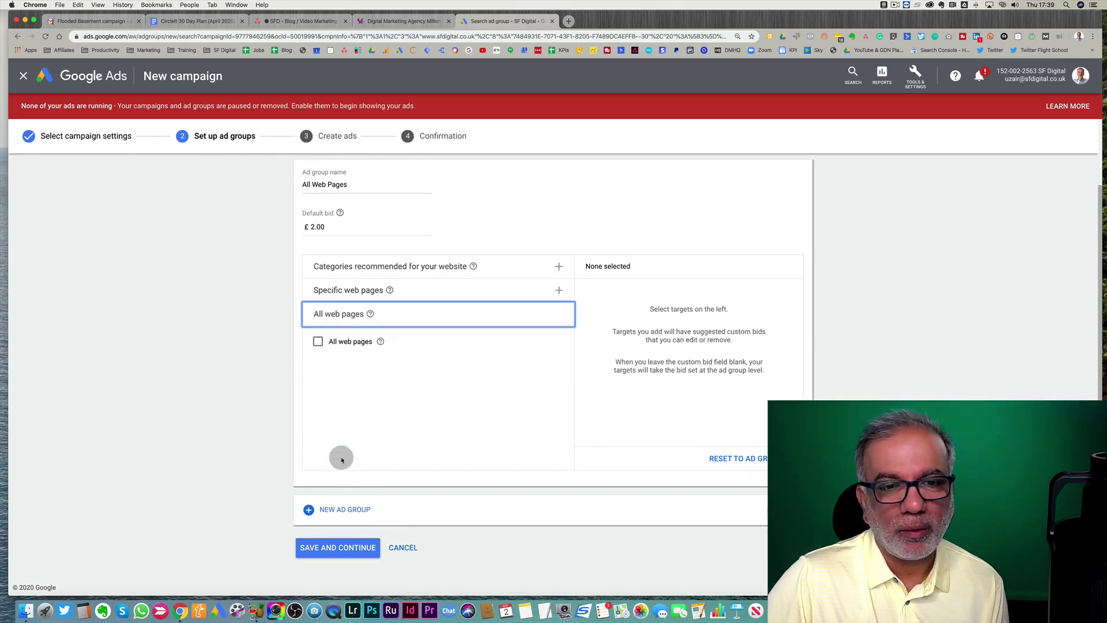
pyautogui.click(318, 341)
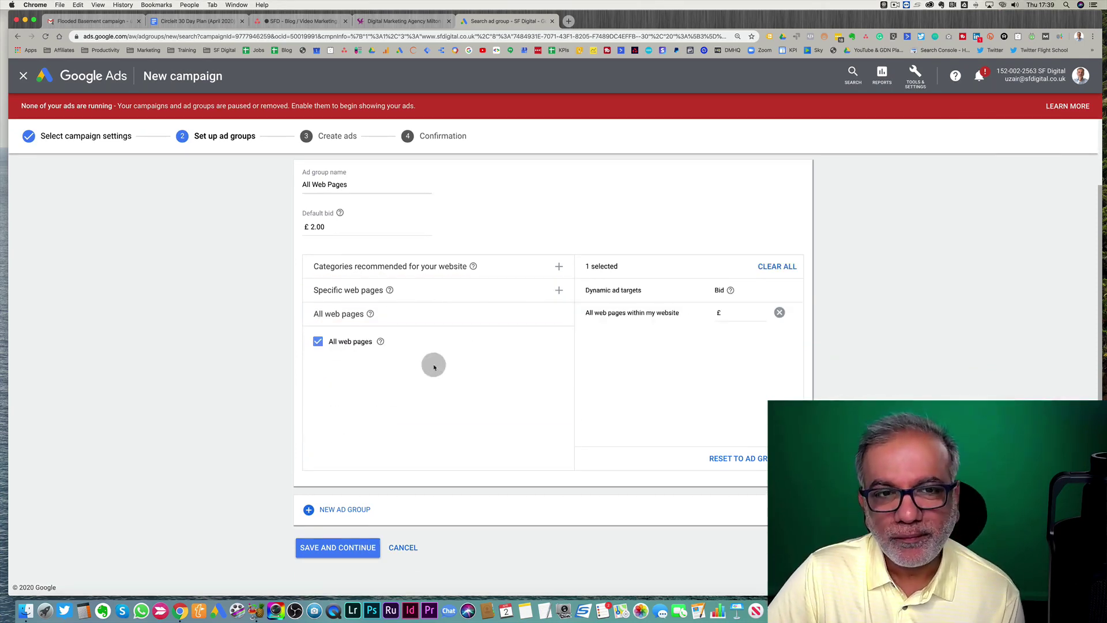
pyautogui.click(330, 229)
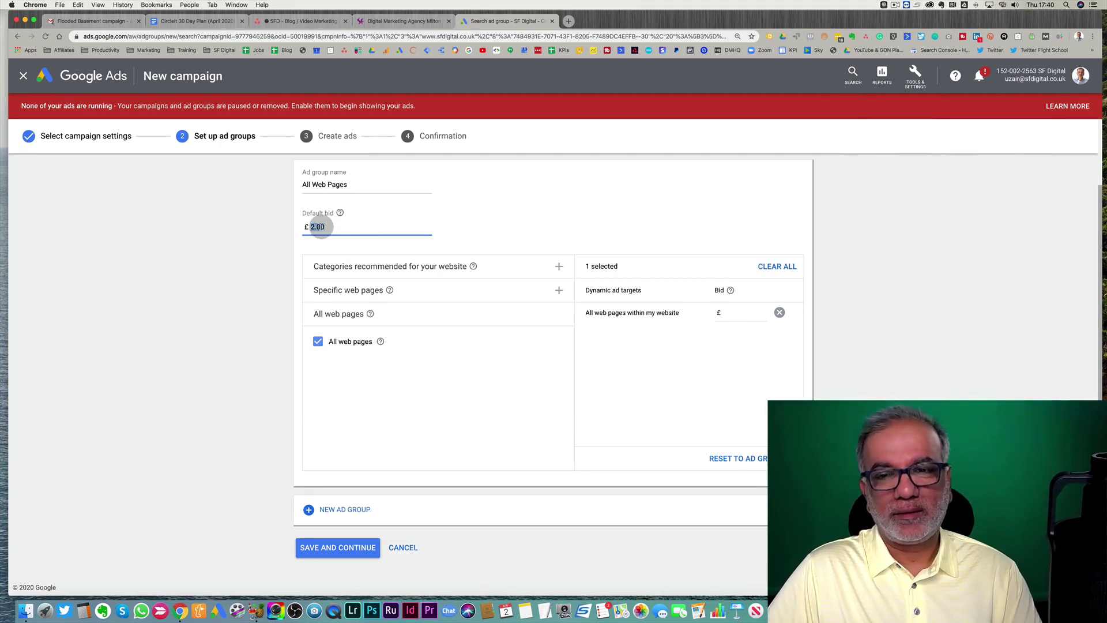
pyautogui.moveTo(342, 218)
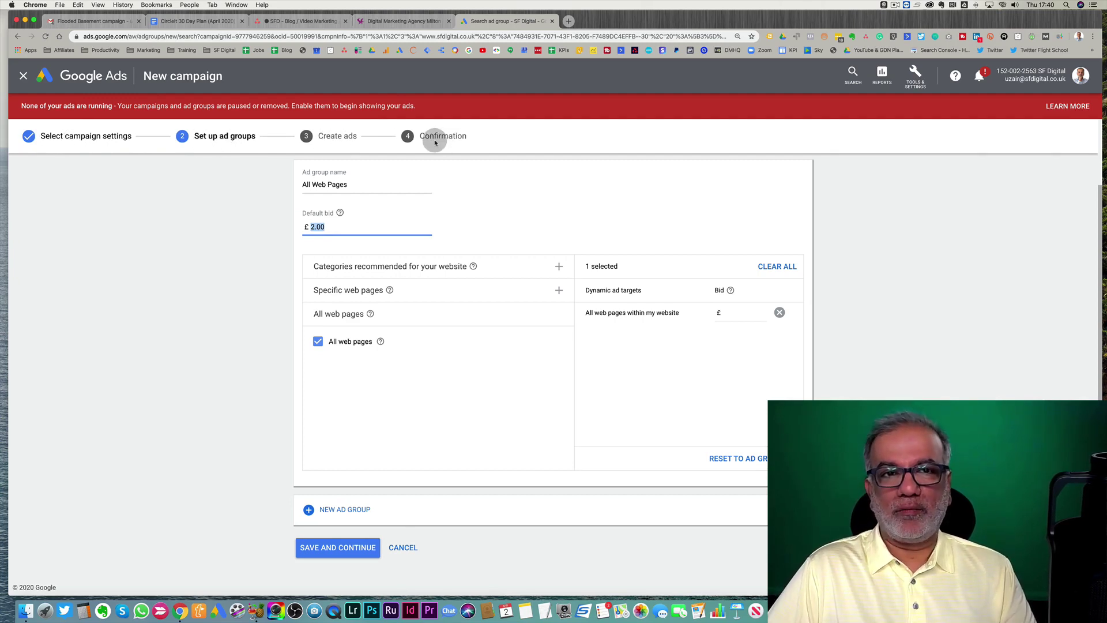
# Save the ad group and compare the desktop and mobile ad previews
pyautogui.click(332, 548)
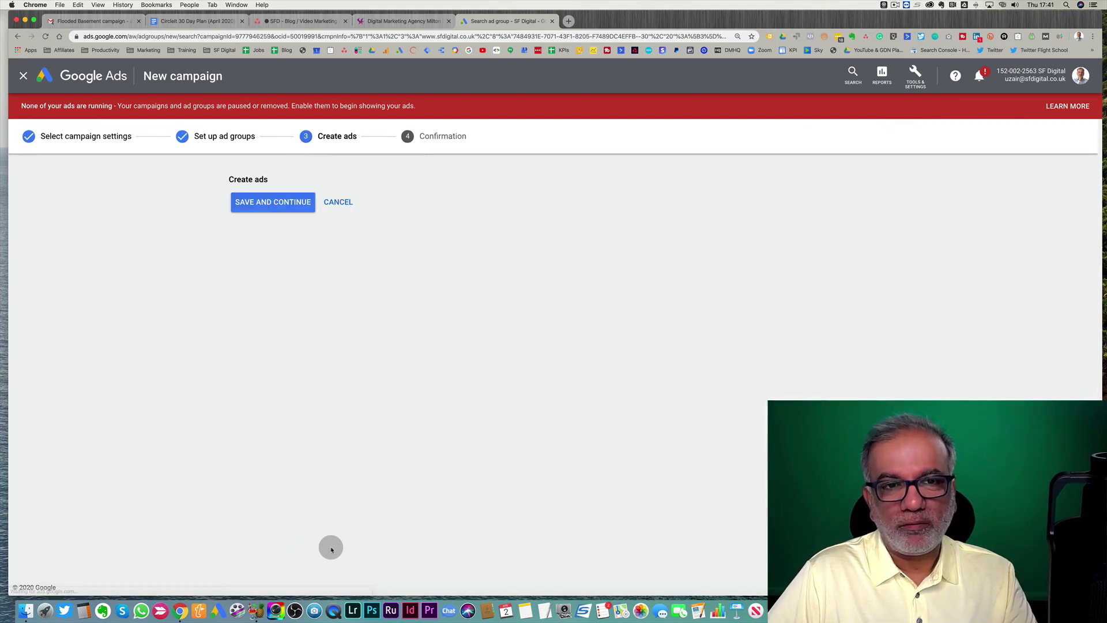
pyautogui.scroll(-1, 384, 296)
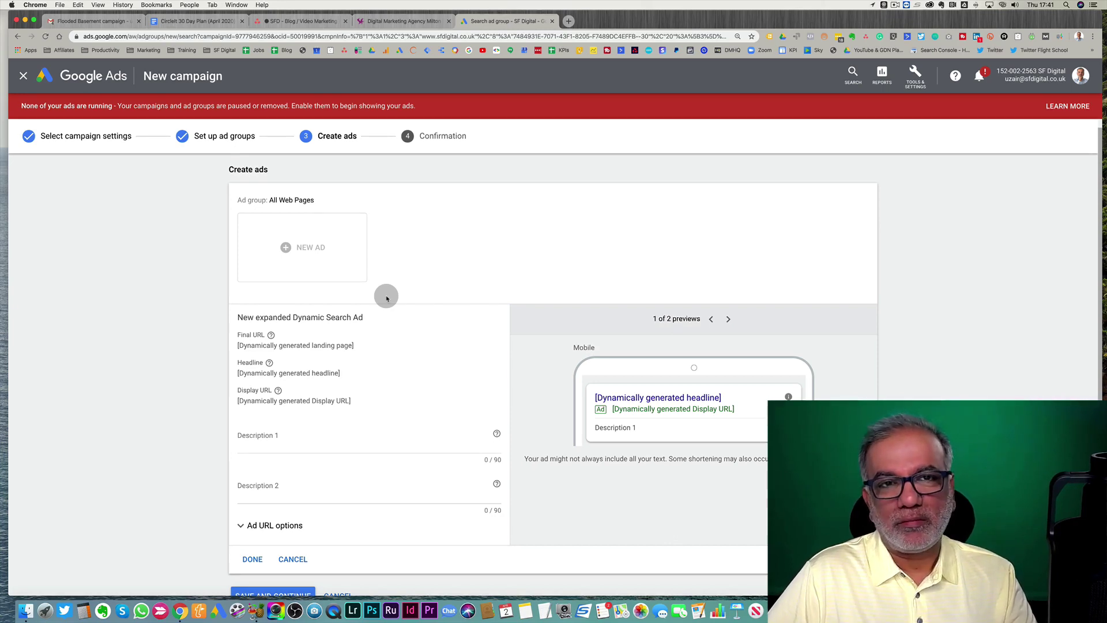
pyautogui.scroll(-2, 387, 297)
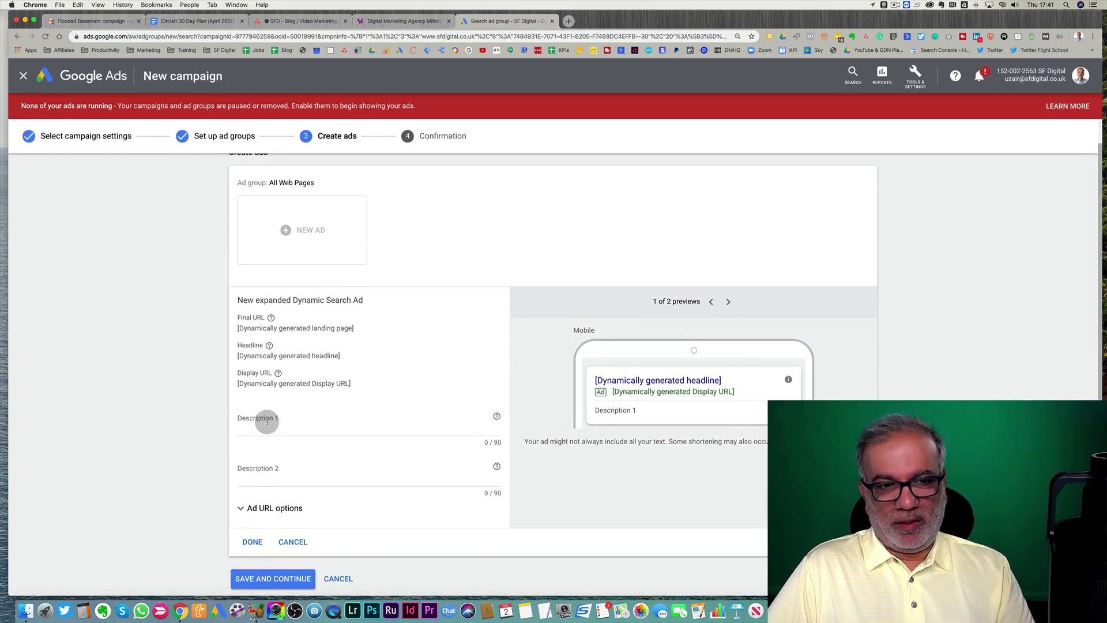
pyautogui.click(262, 423)
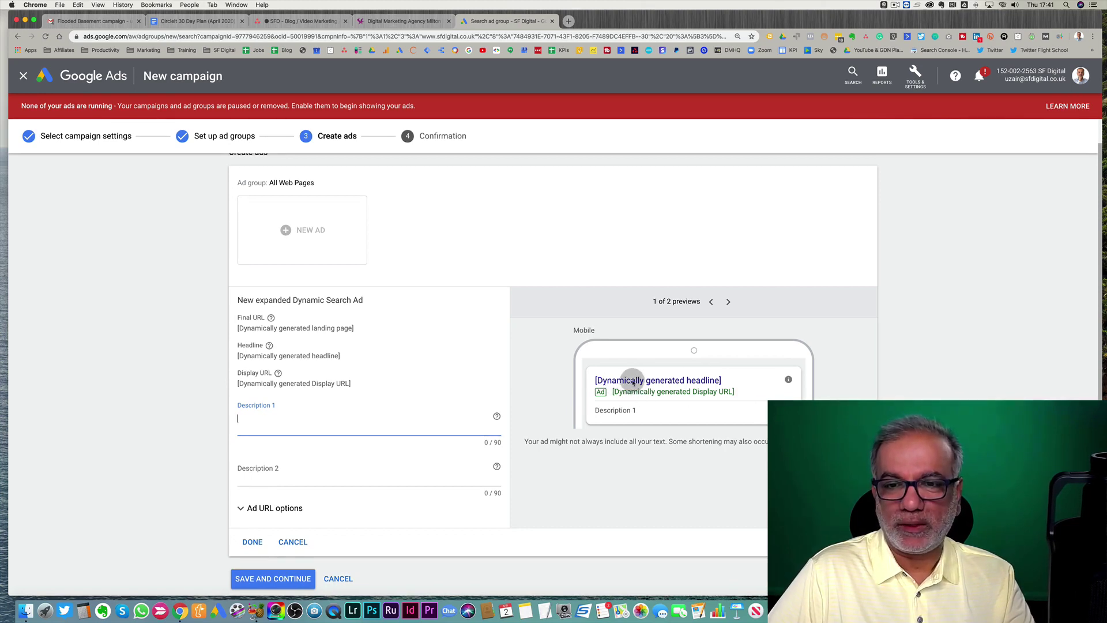
pyautogui.click(728, 301)
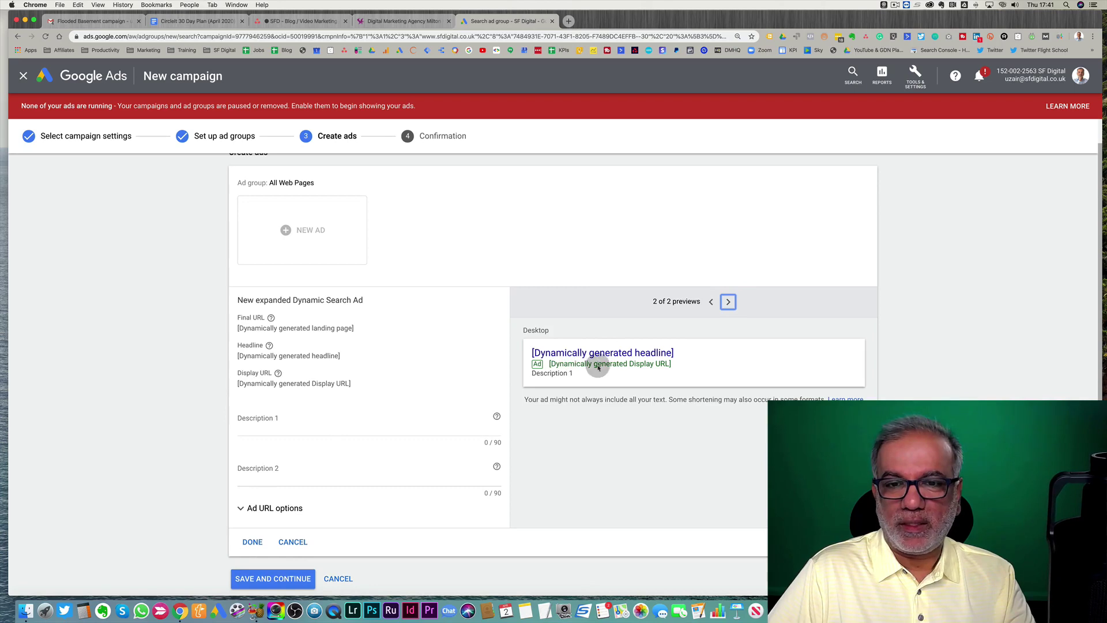
pyautogui.click(711, 301)
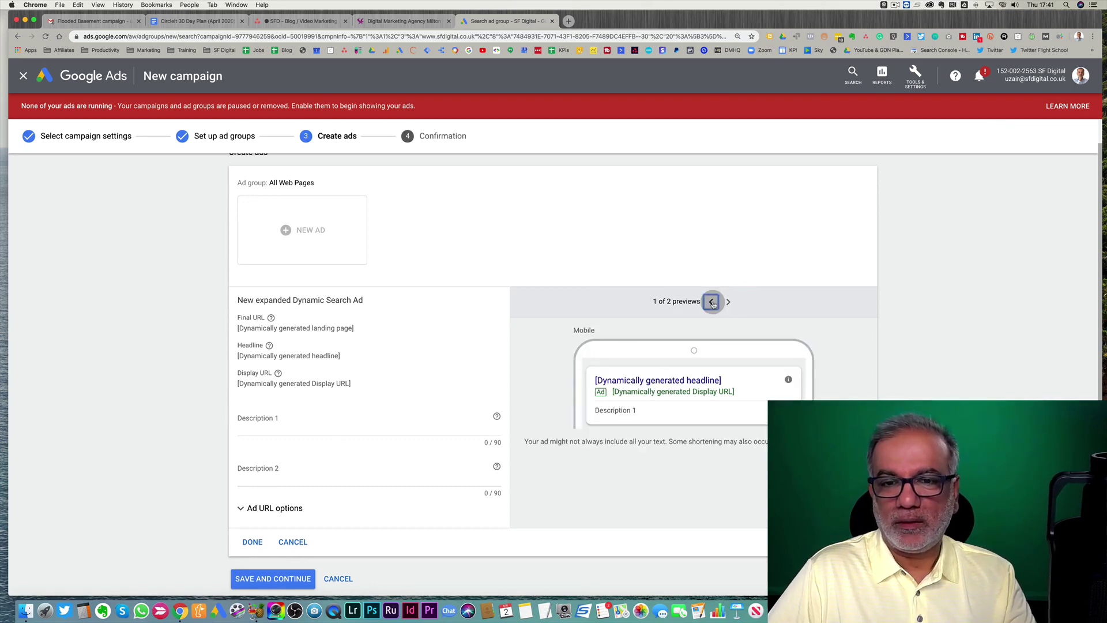
# Fill Description 1 with 'Digital Marketing Agency.', pasted to repeat three times
pyautogui.click(312, 430)
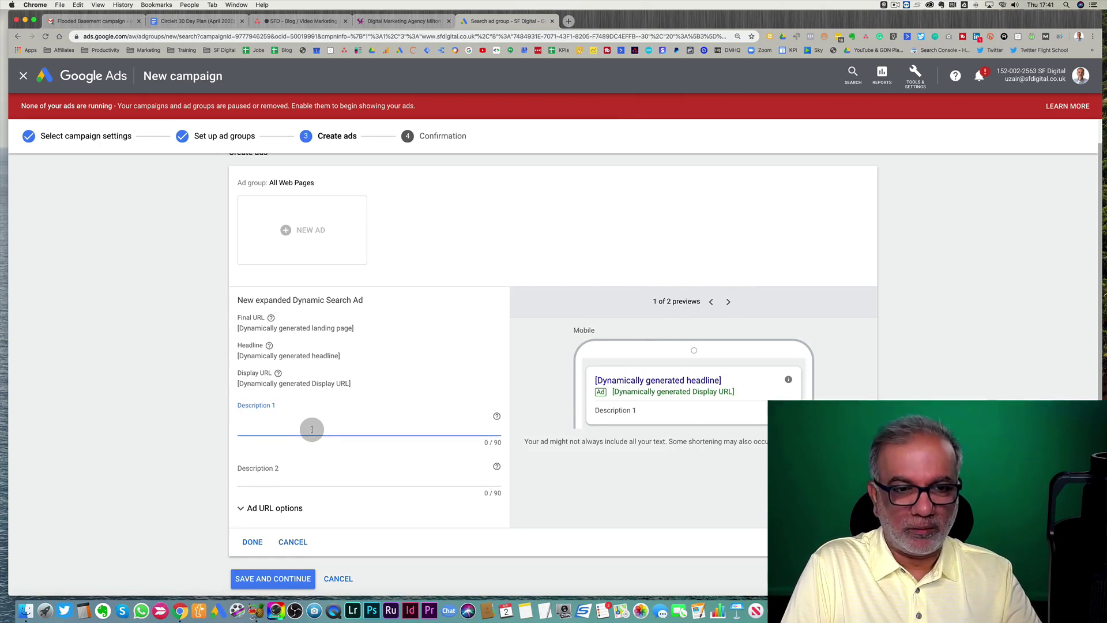
pyautogui.write('Digital Marketing')
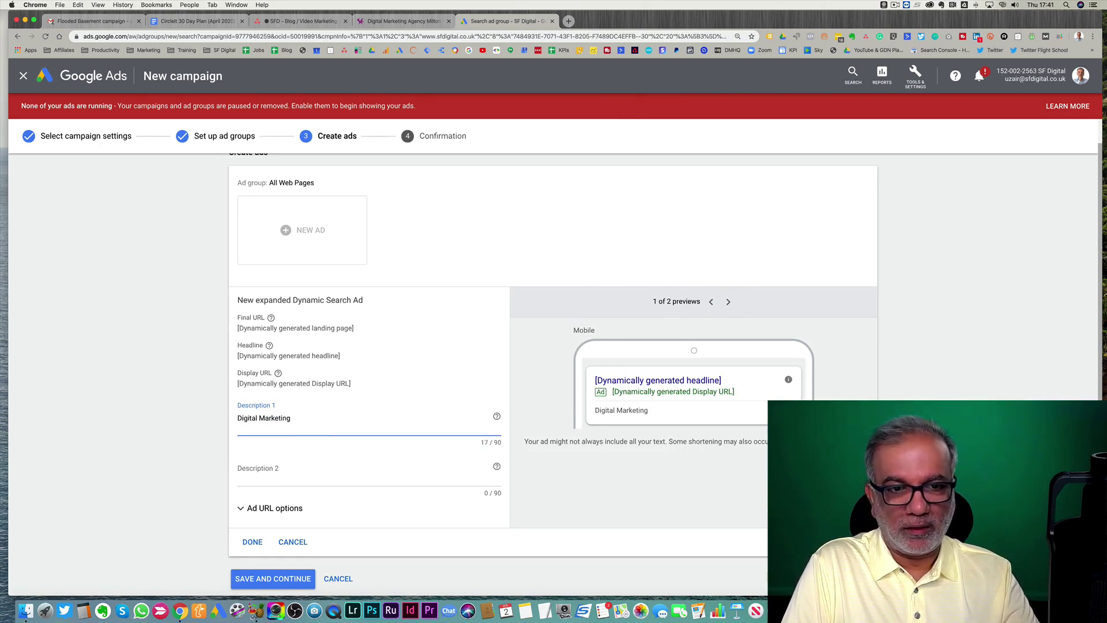
pyautogui.write(' Agency')
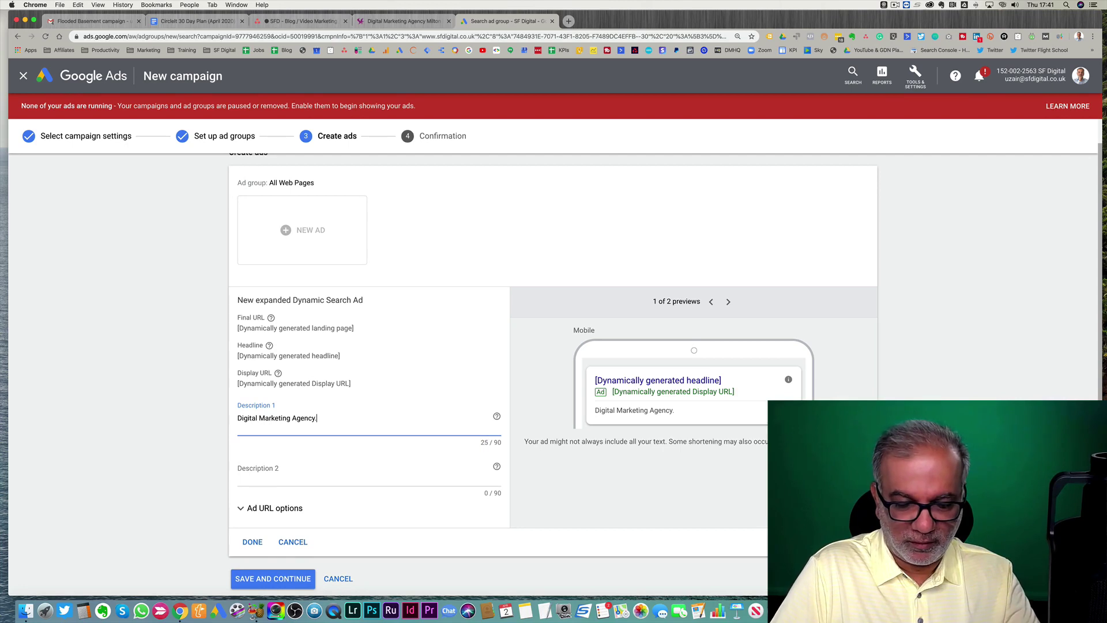
pyautogui.write('.')
pyautogui.tripleClick(327, 425)
pyautogui.press('super+c')
pyautogui.click(330, 425)
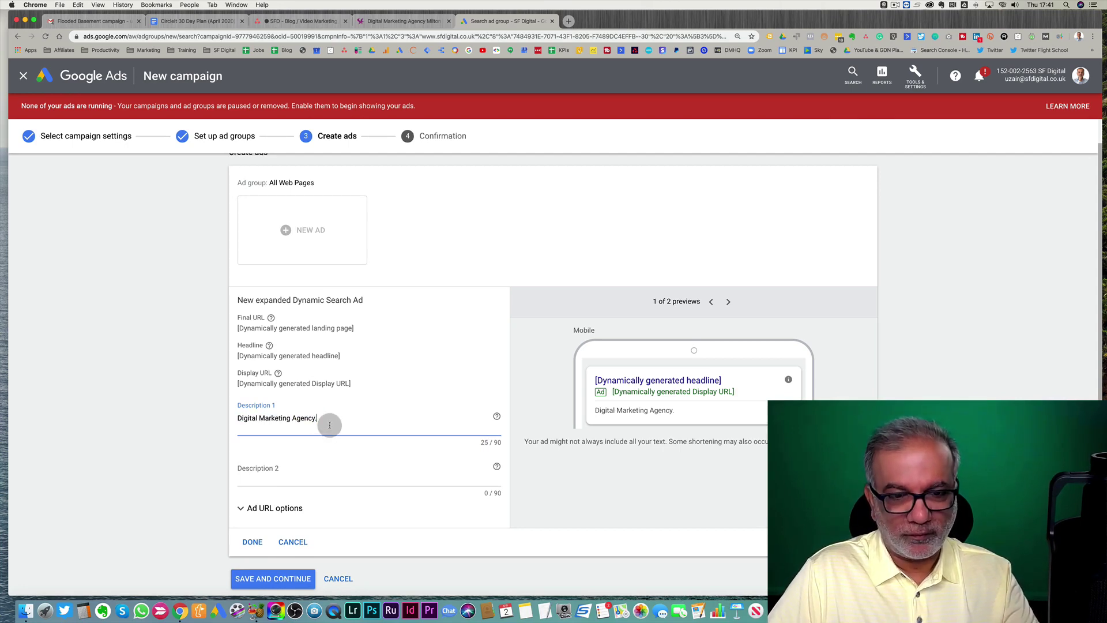
pyautogui.press('super+v')
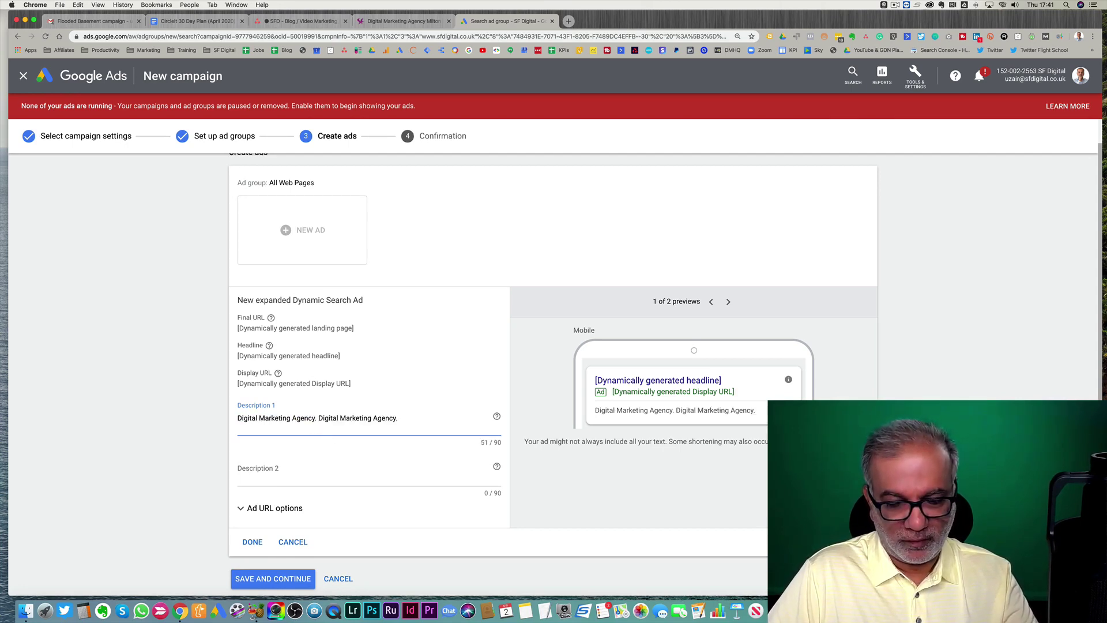
pyautogui.press('super+v')
# Write Description 2 as 'We Offer Google Ads, Web Design, Photography, Video Marketing & More. Get In Touch.'
pyautogui.click(283, 476)
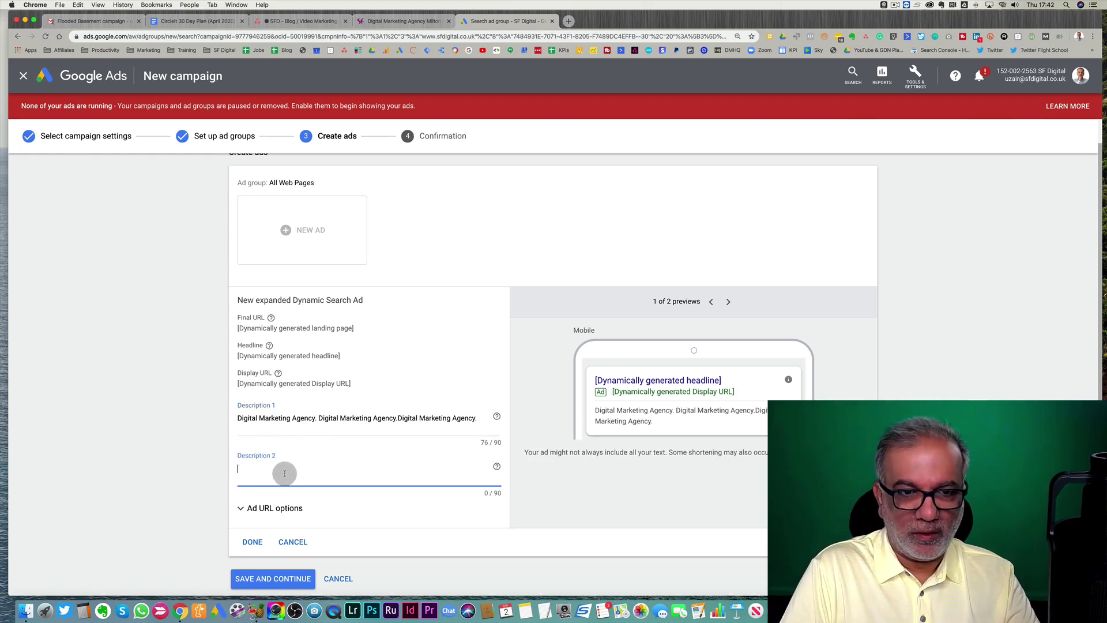
pyautogui.write('W')
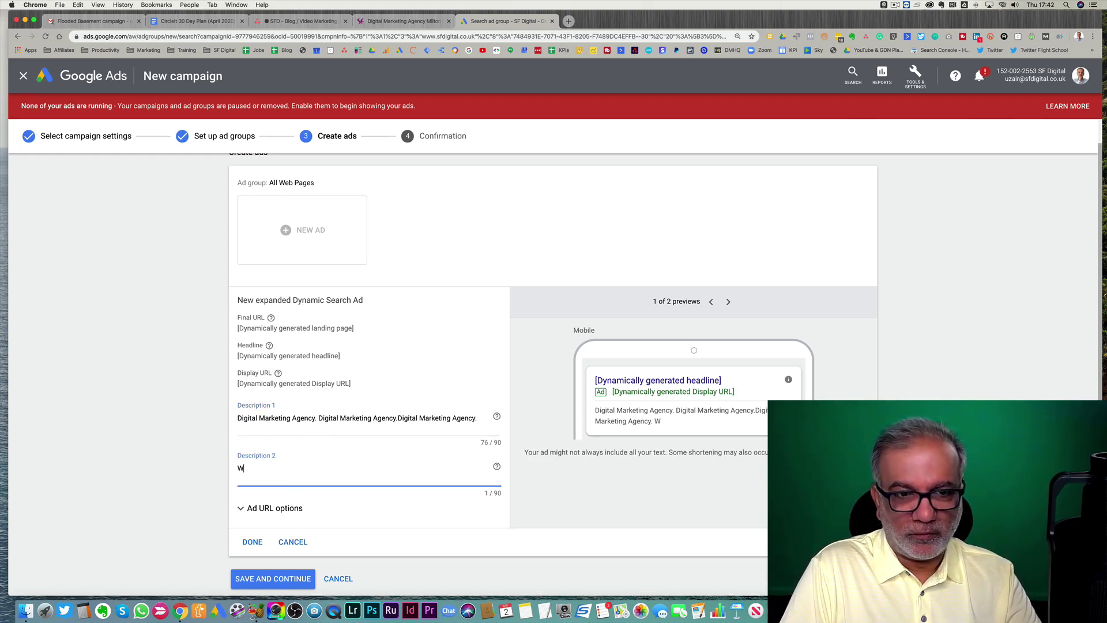
pyautogui.write('e Offer')
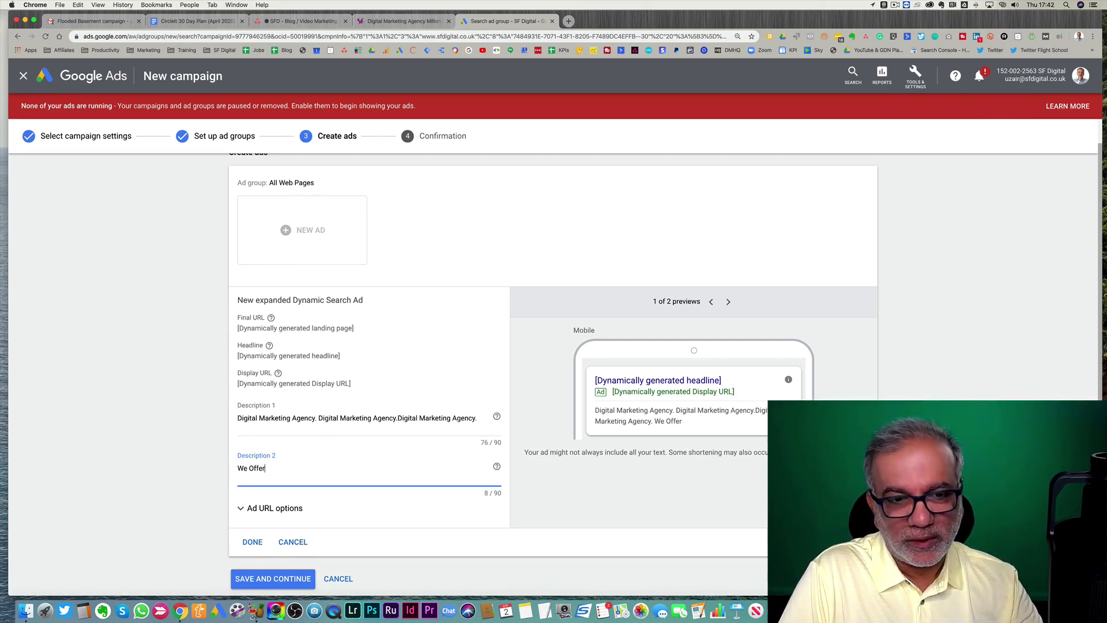
pyautogui.write(' Go')
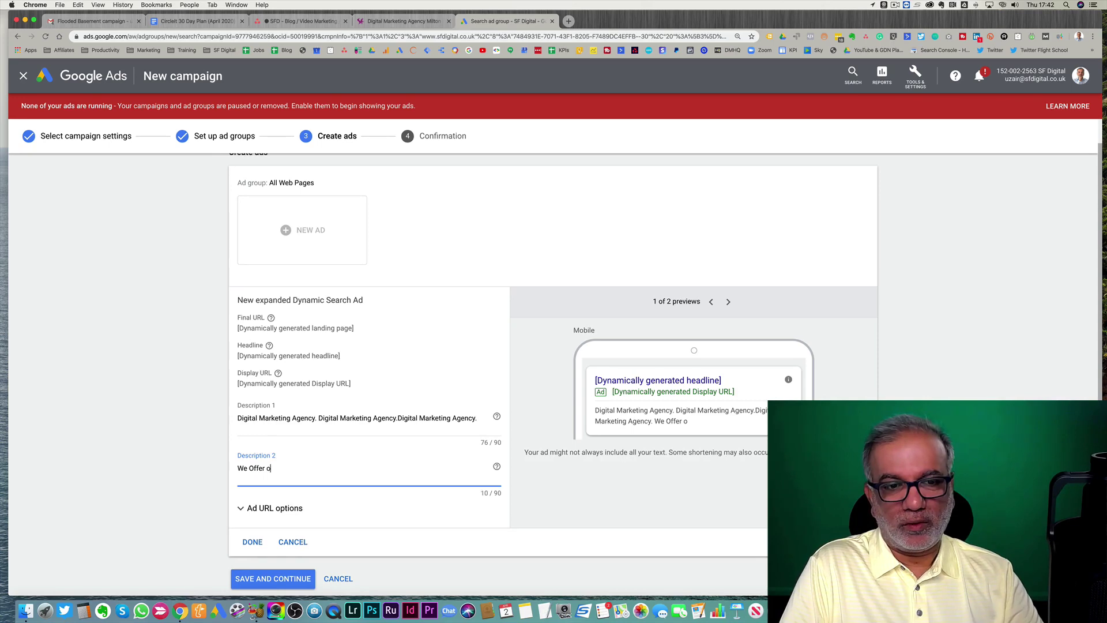
pyautogui.press('BackSpace')
pyautogui.write('Google Ads, W')
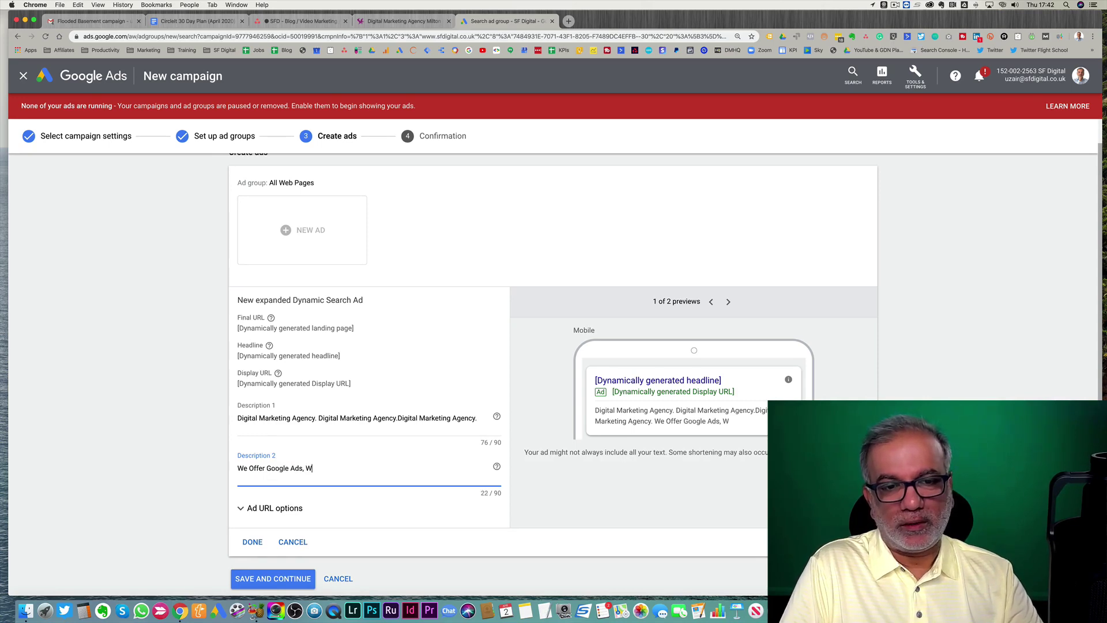
pyautogui.write('eb Design')
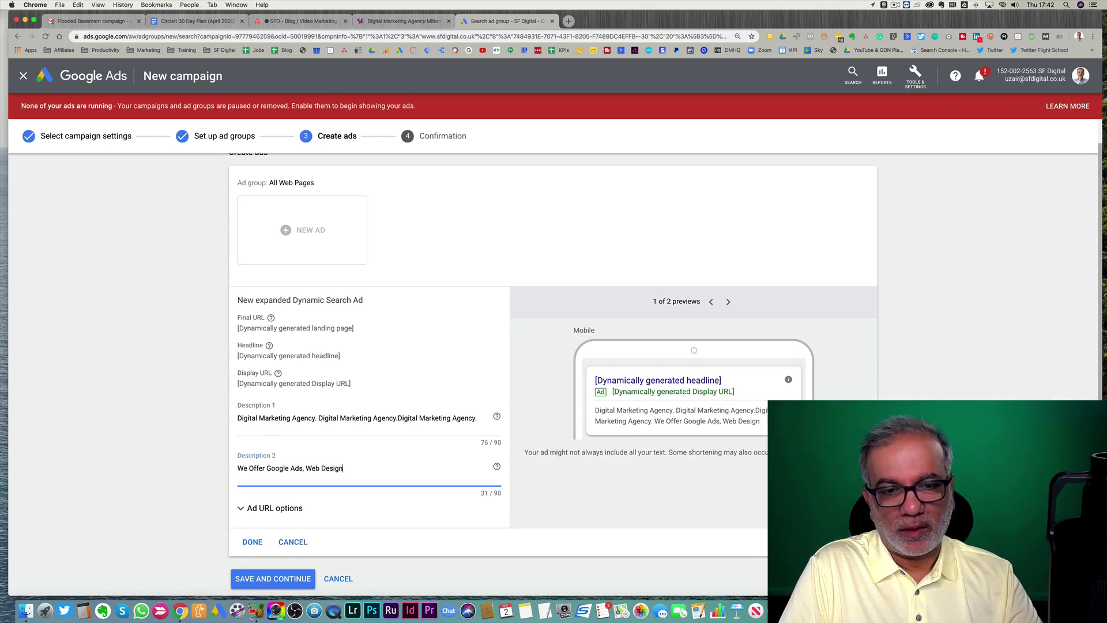
pyautogui.write(', Photogrpah')
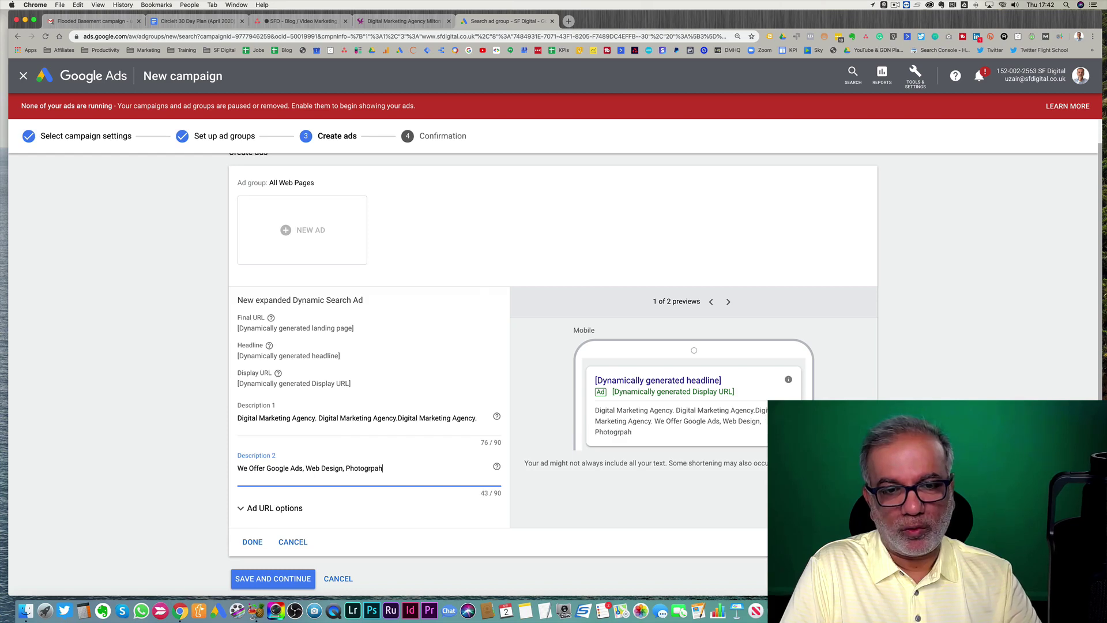
pyautogui.press('BackSpace')
pyautogui.press('BackSpace')
pyautogui.press('BackSpace')
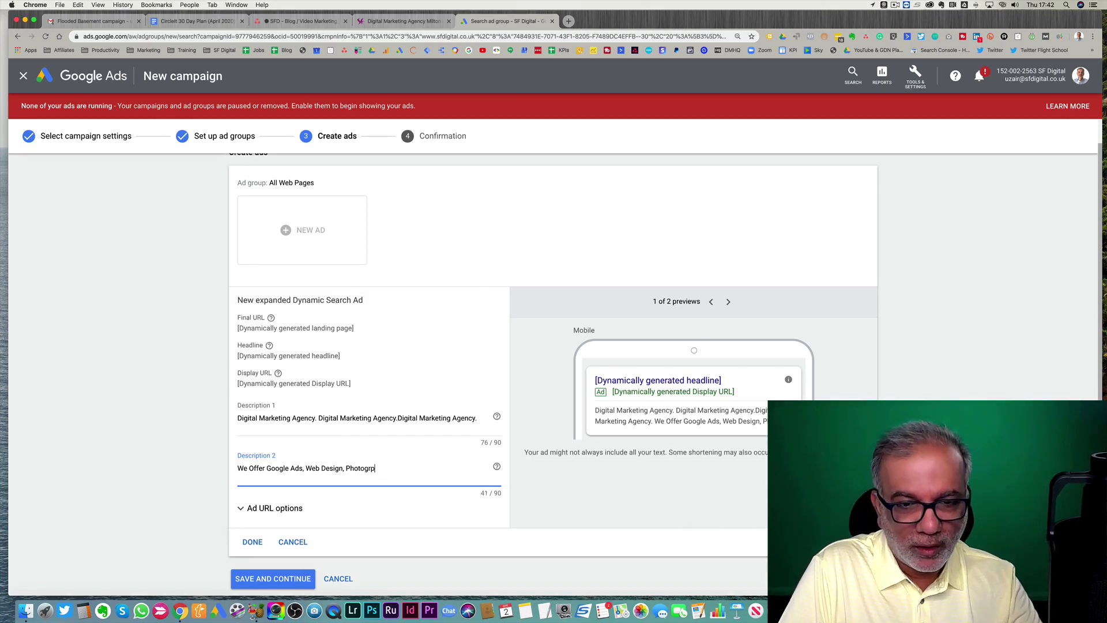
pyautogui.write('aphy,')
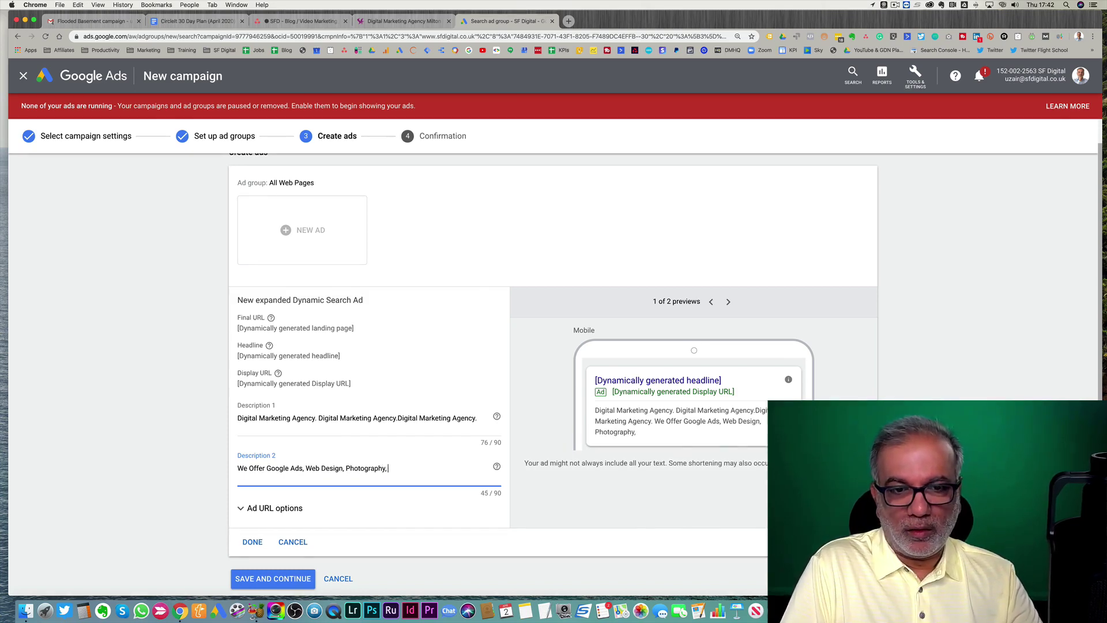
pyautogui.write(' Video Marketin')
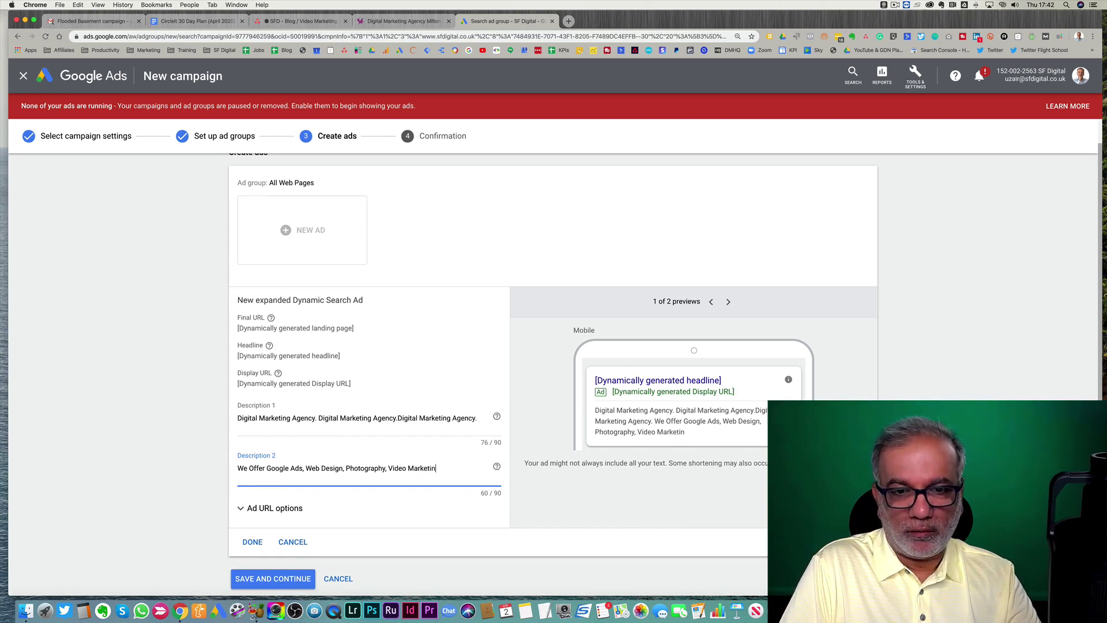
pyautogui.write('g & More.')
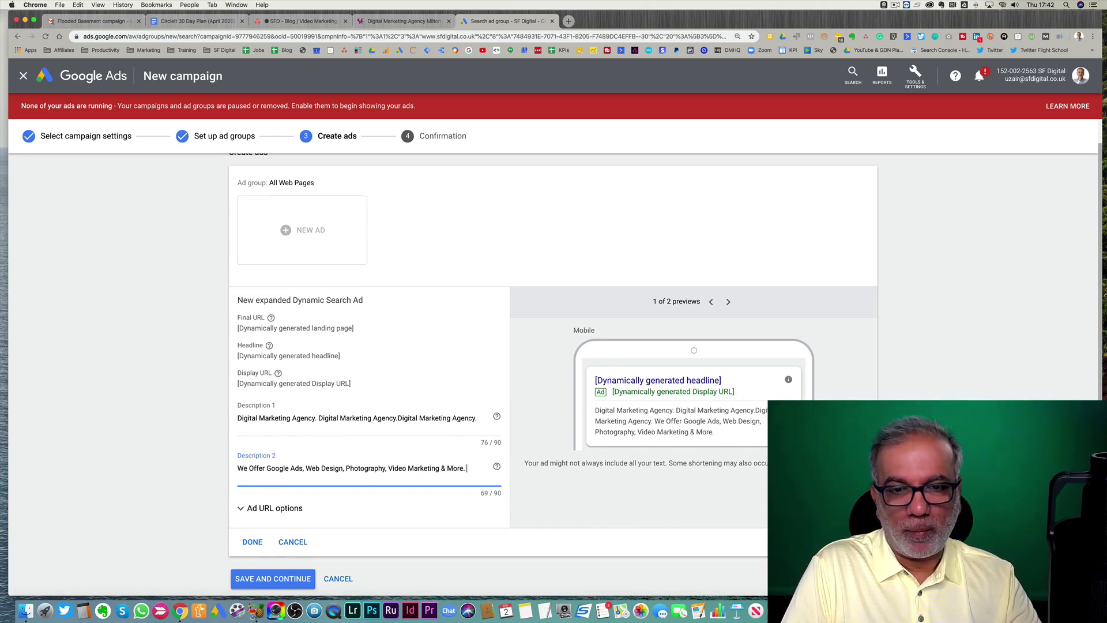
pyautogui.write(' Get In Tou')
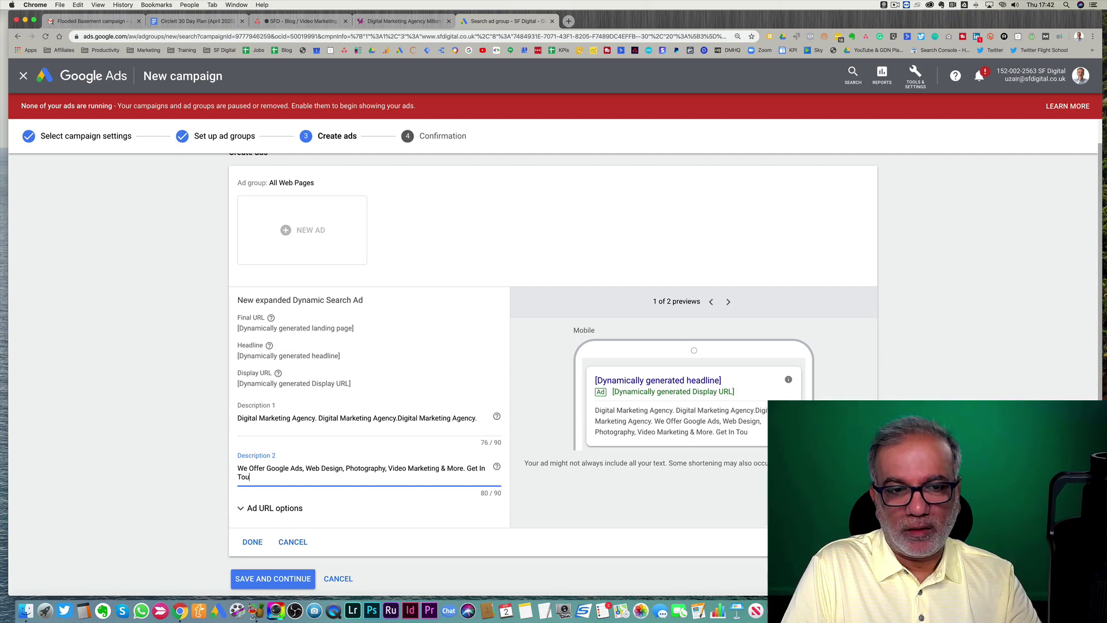
pyautogui.write('ch For a')
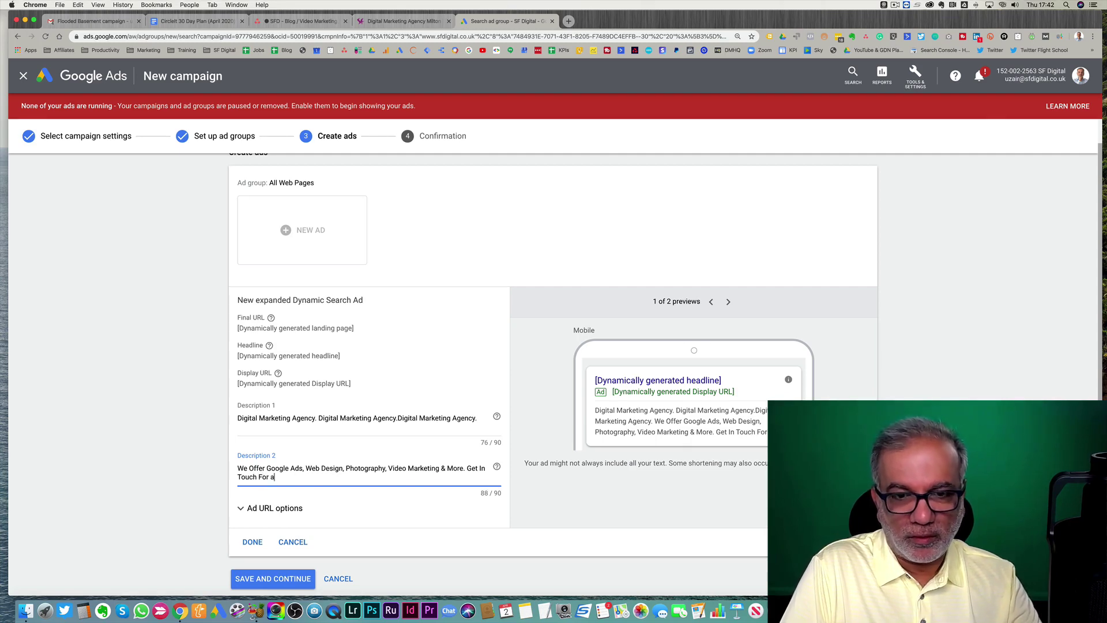
pyautogui.press('BackSpace')
pyautogui.press('BackSpace')
pyautogui.press('BackSpace')
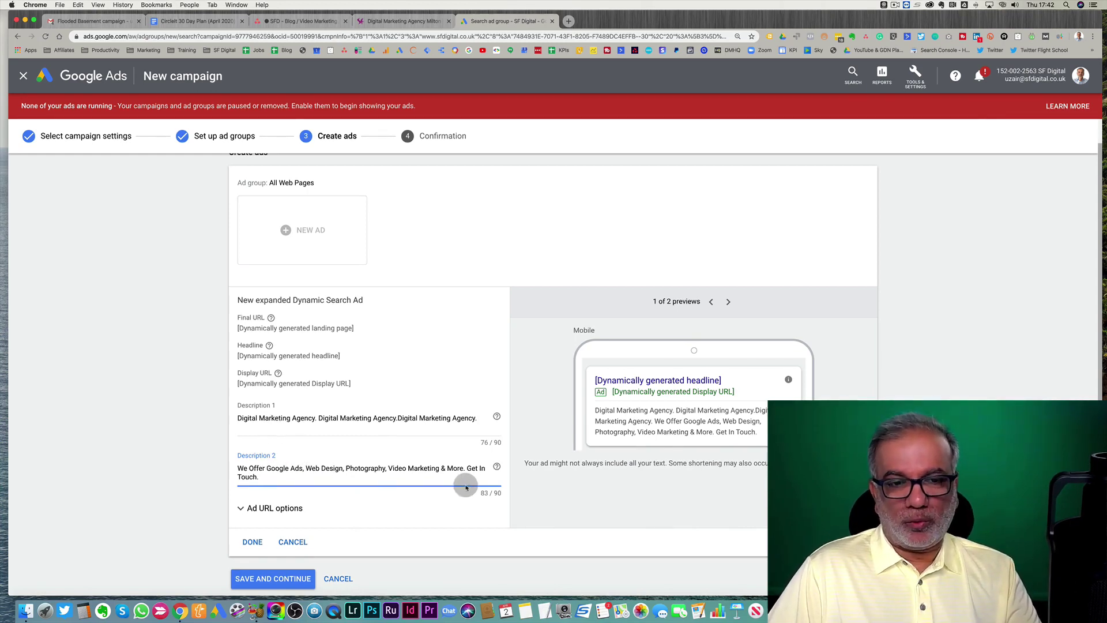
# Replace the repeated text after 'Agency.' with 'We Can Help You Get More Leads & Sales For Your Business.'
pyautogui.click(324, 419)
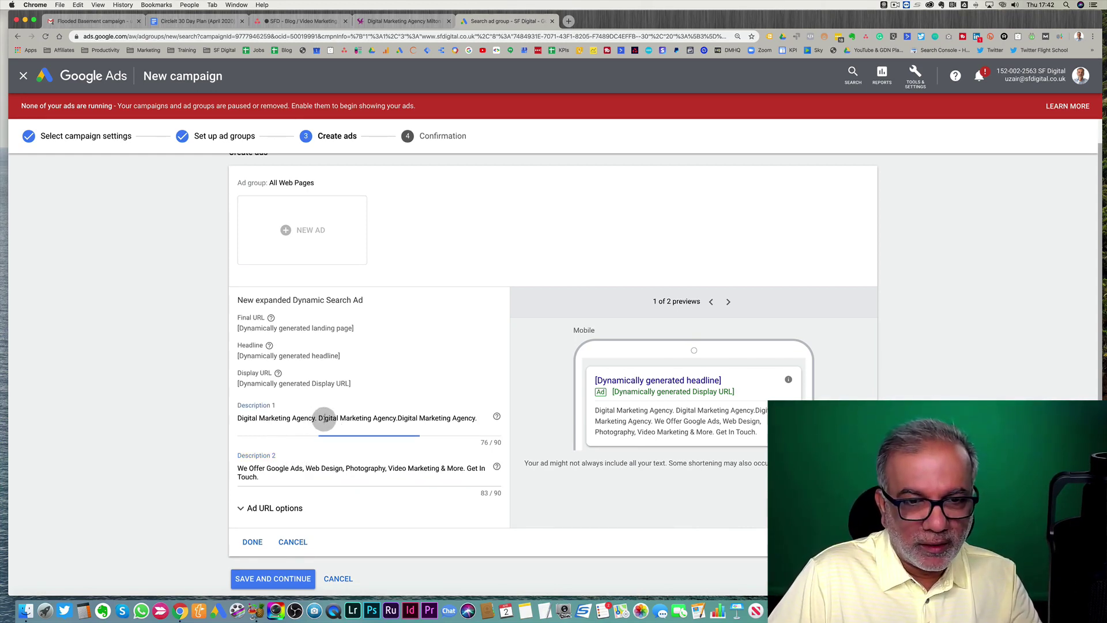
pyautogui.press('super+a')
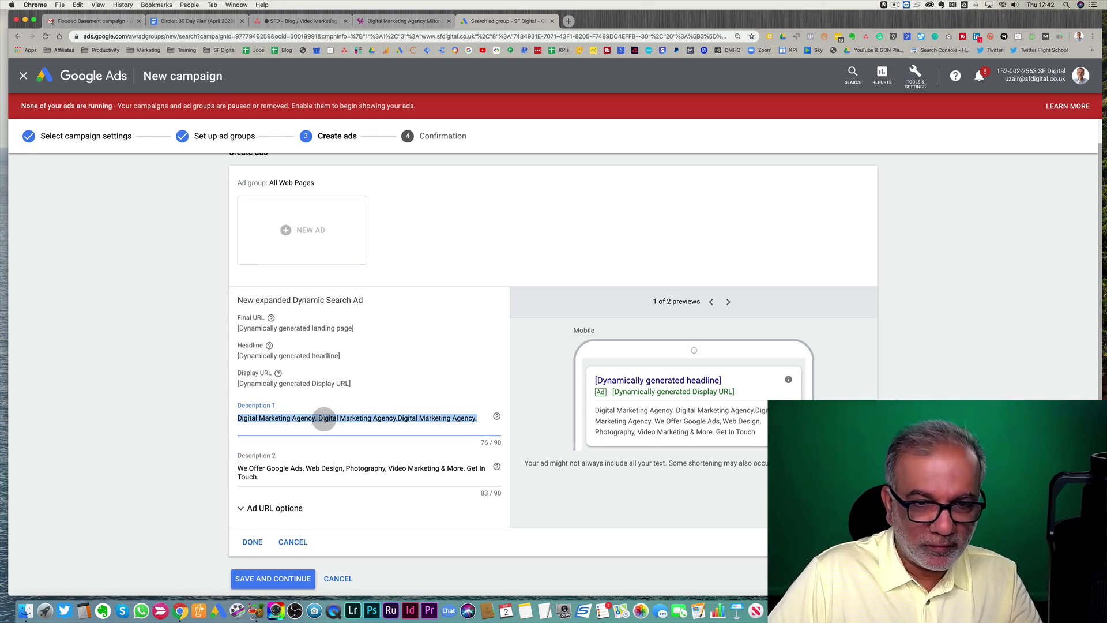
pyautogui.click(324, 420)
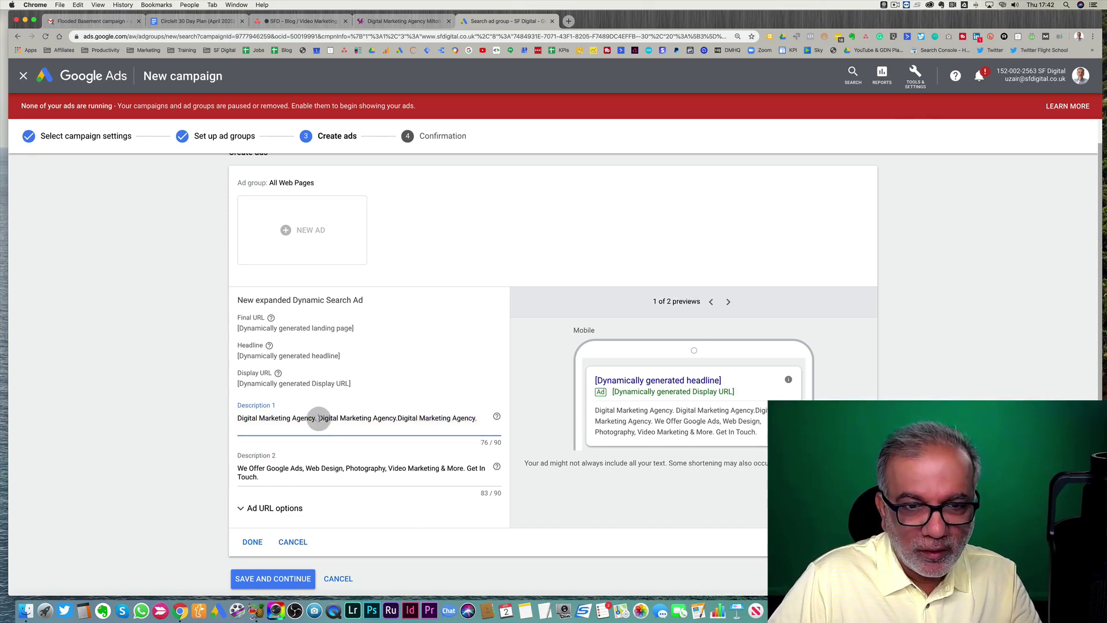
pyautogui.press('shift+super+Right')
pyautogui.write('We')
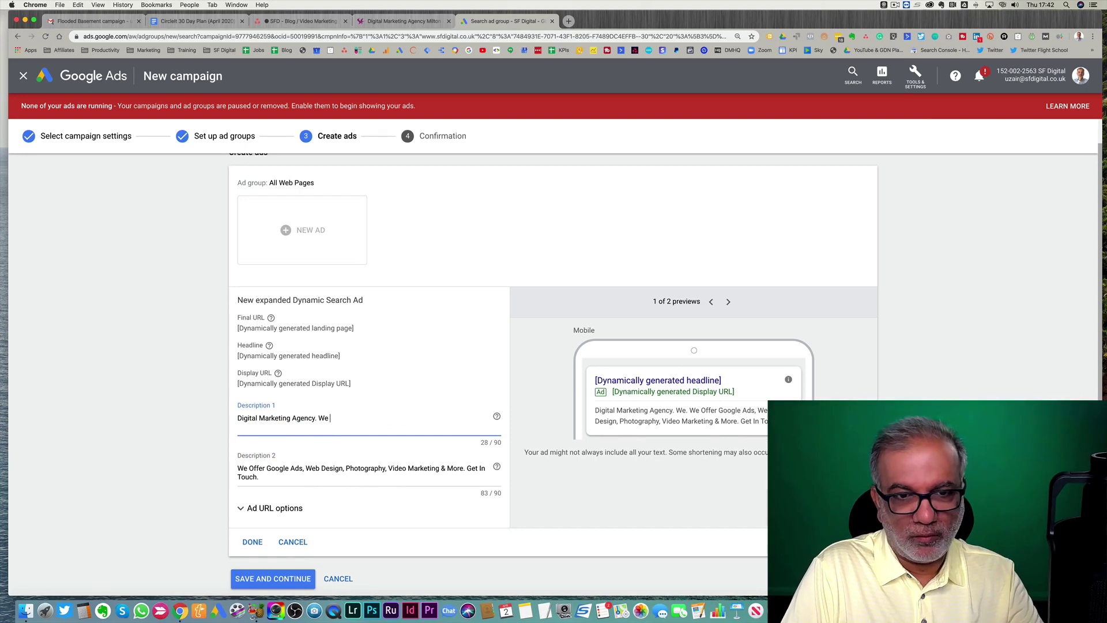
pyautogui.write(' Cna')
pyautogui.press('BackSpace')
pyautogui.press('BackSpace')
pyautogui.write('an')
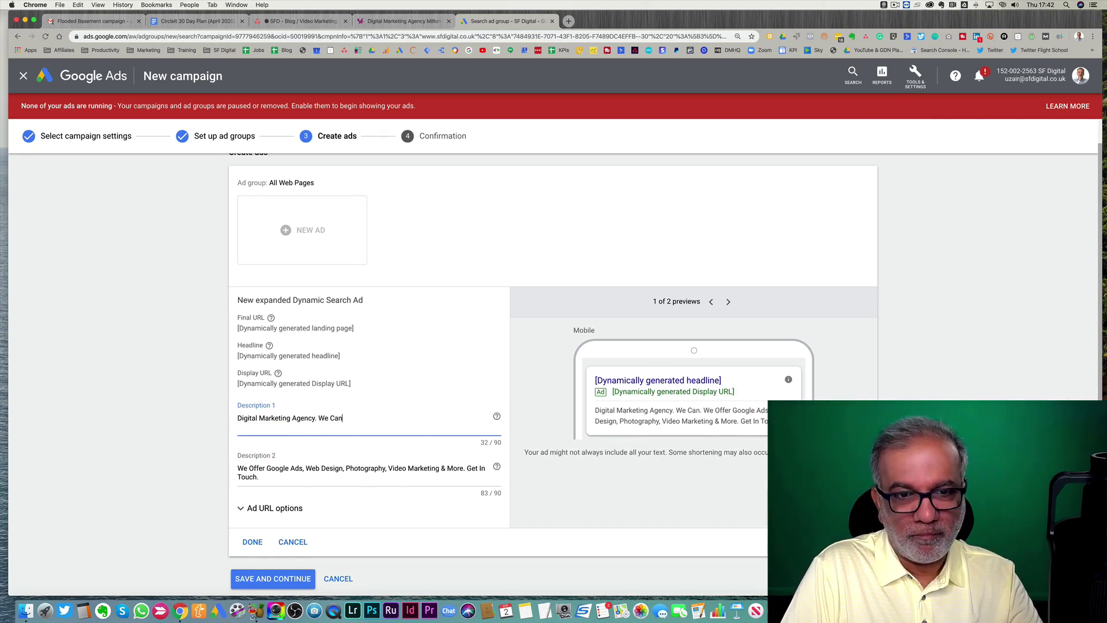
pyautogui.write(' Help Yo')
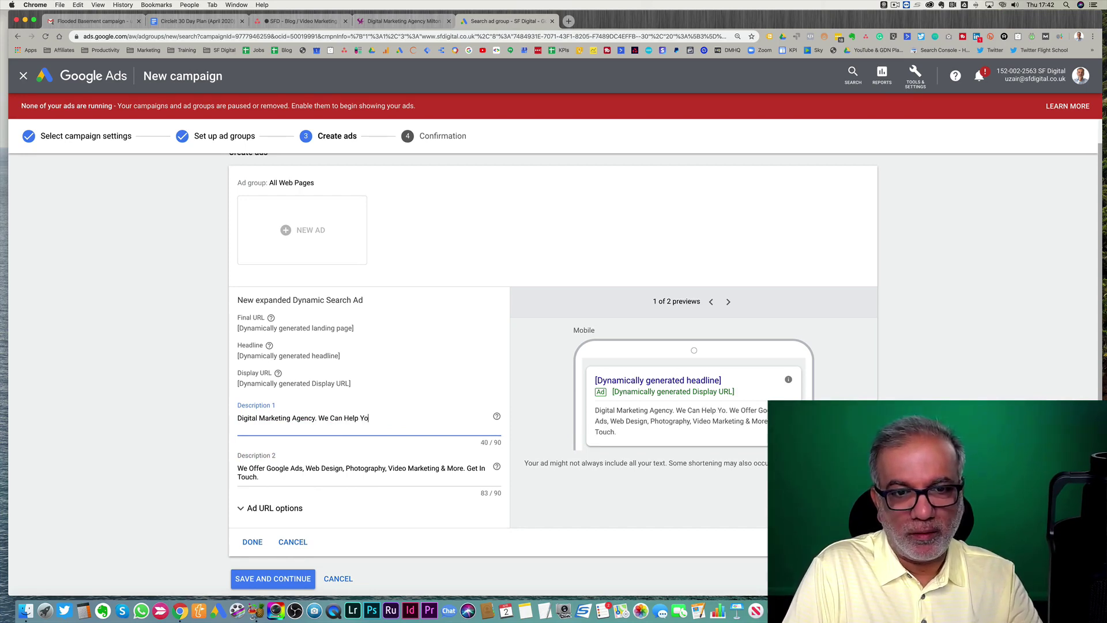
pyautogui.write('u Get More L')
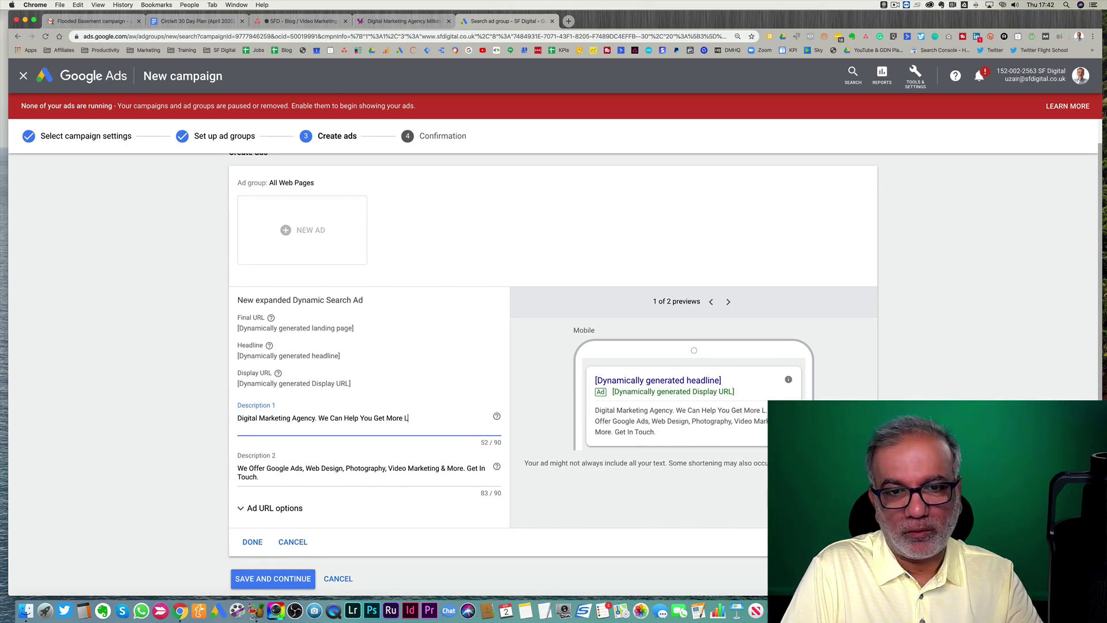
pyautogui.write('eads & Sales For YOu')
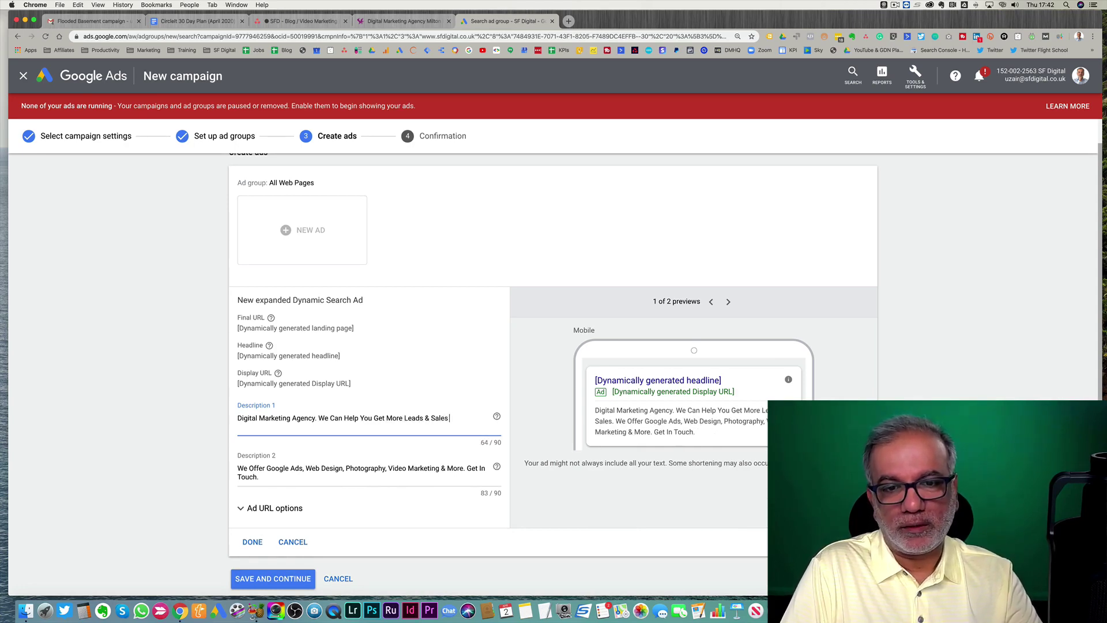
pyautogui.press('BackSpace')
pyautogui.press('BackSpace')
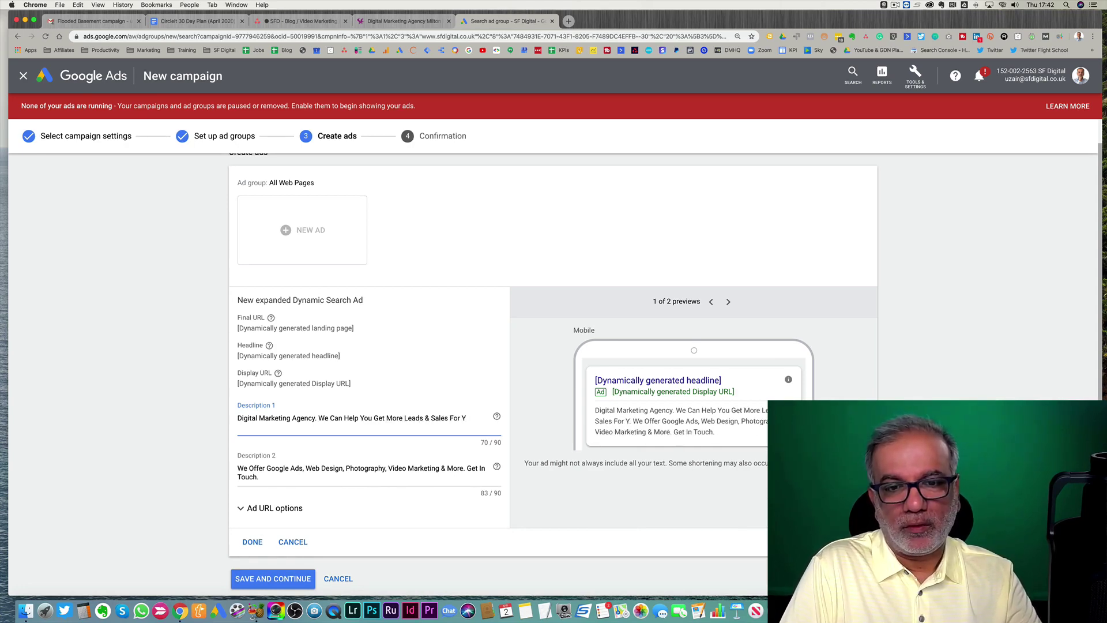
pyautogui.write('our Business.')
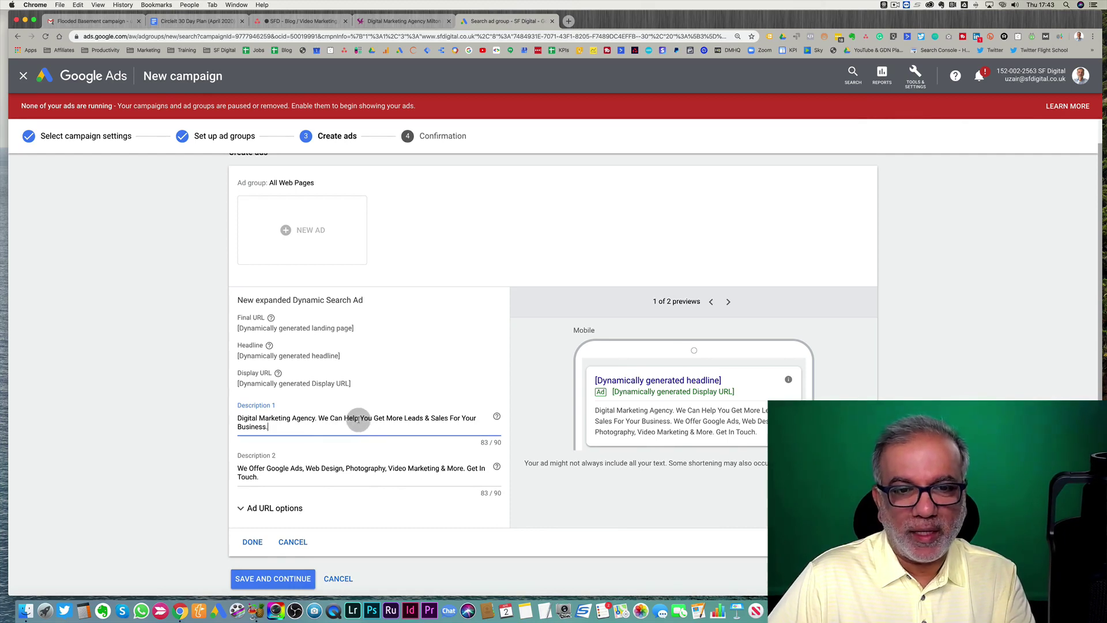
pyautogui.moveTo(360, 419); pyautogui.dragTo(433, 426)
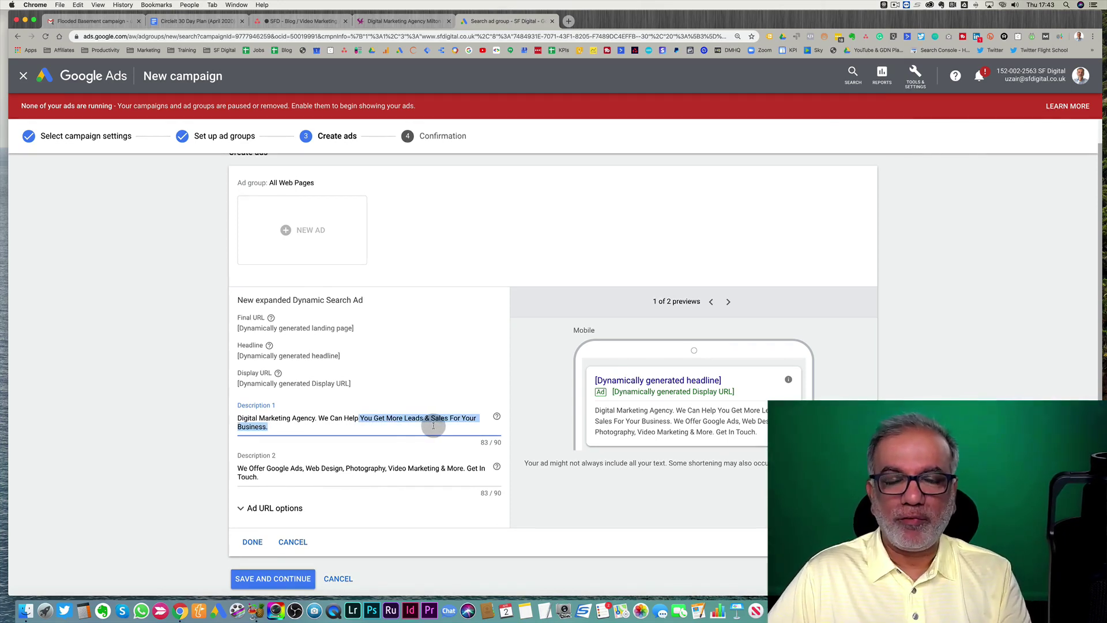
# Save the first ad, duplicate it, and change the copy's ending to 'Get Free Quotation.'
pyautogui.click(252, 542)
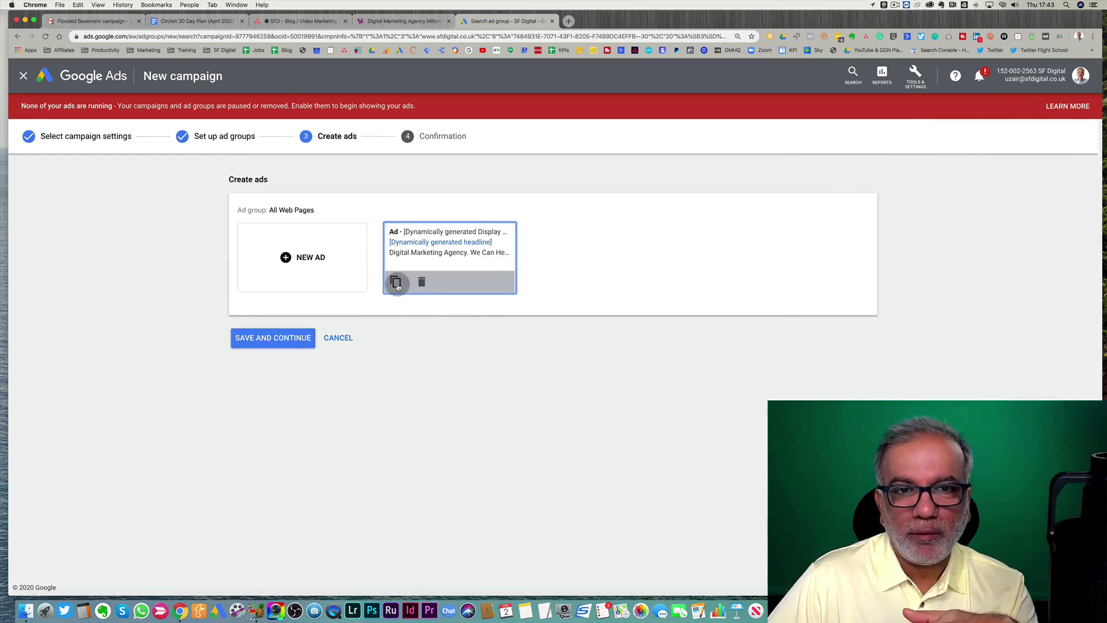
pyautogui.click(397, 283)
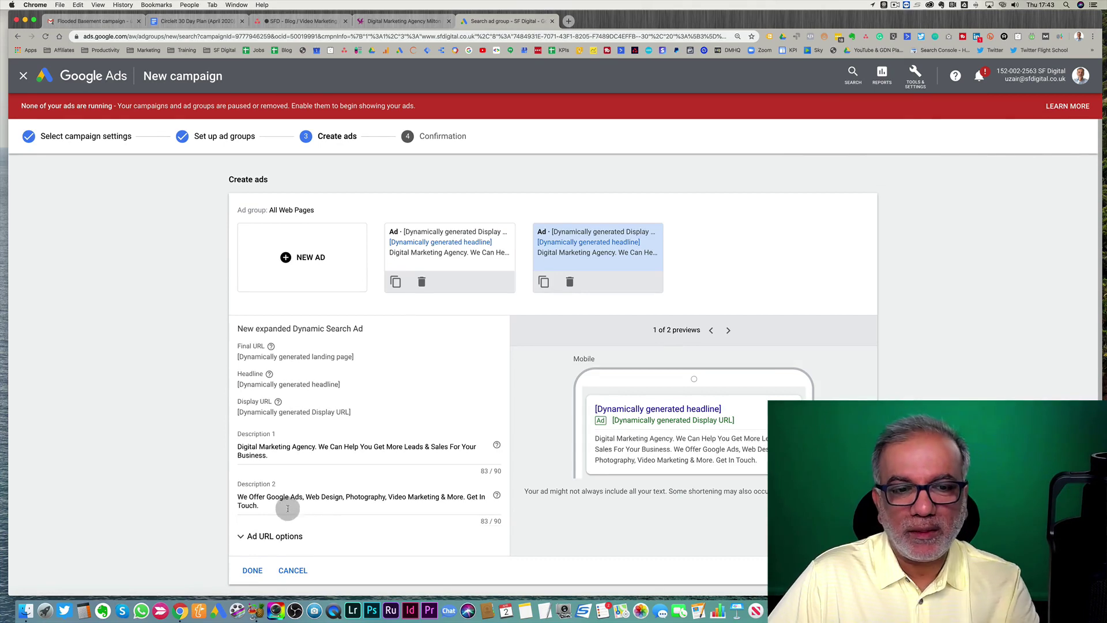
pyautogui.click(468, 497)
pyautogui.moveTo(467, 497); pyautogui.dragTo(480, 517)
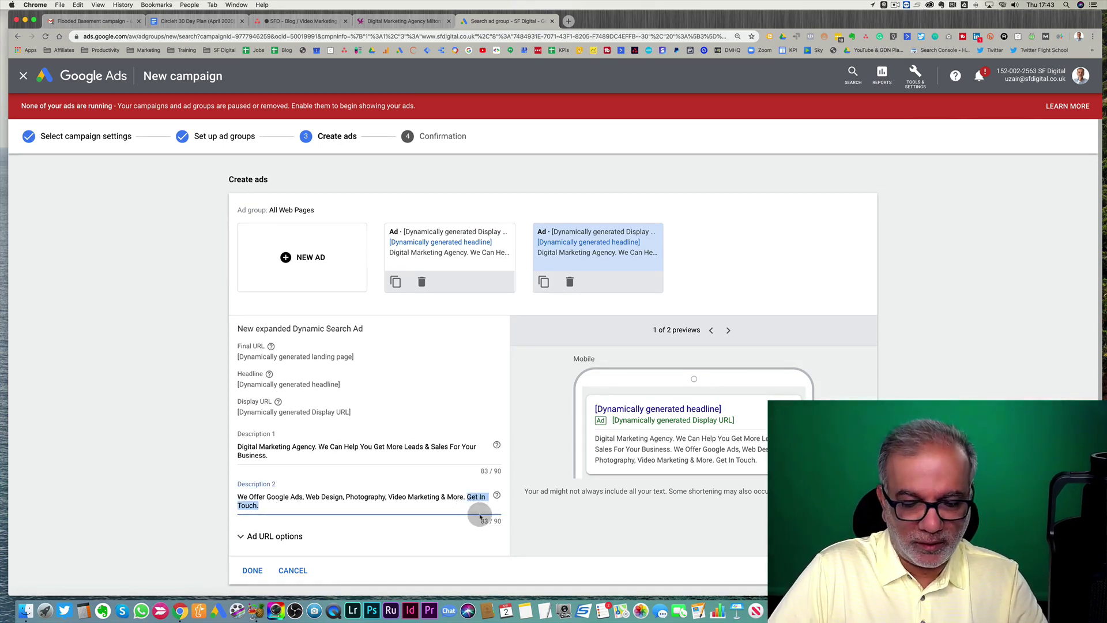
pyautogui.write('Get Free')
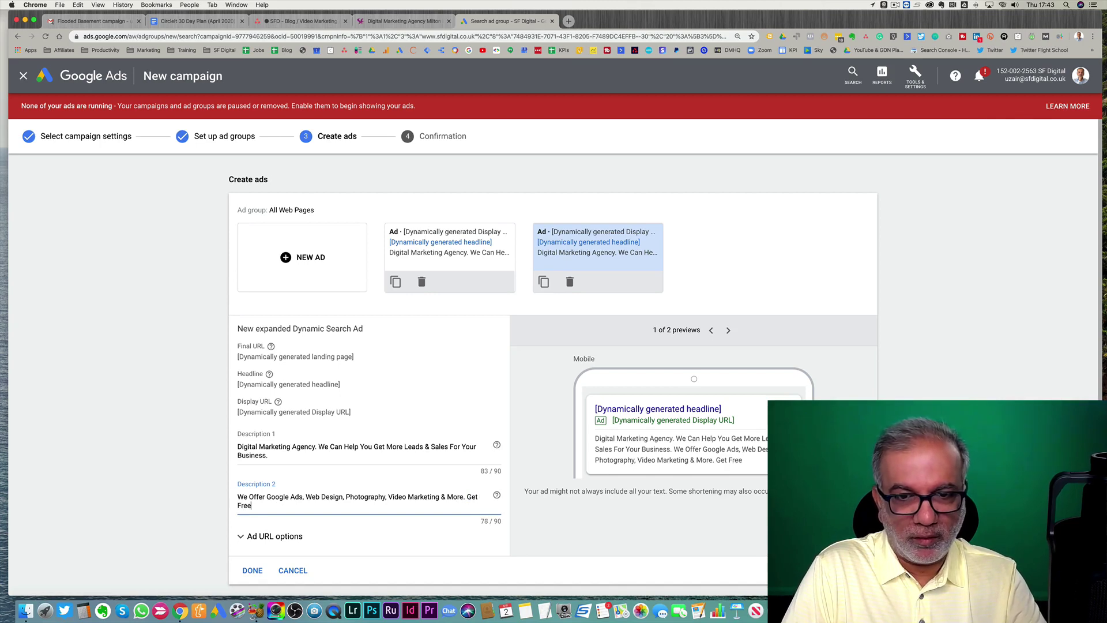
pyautogui.write(' Quotatio')
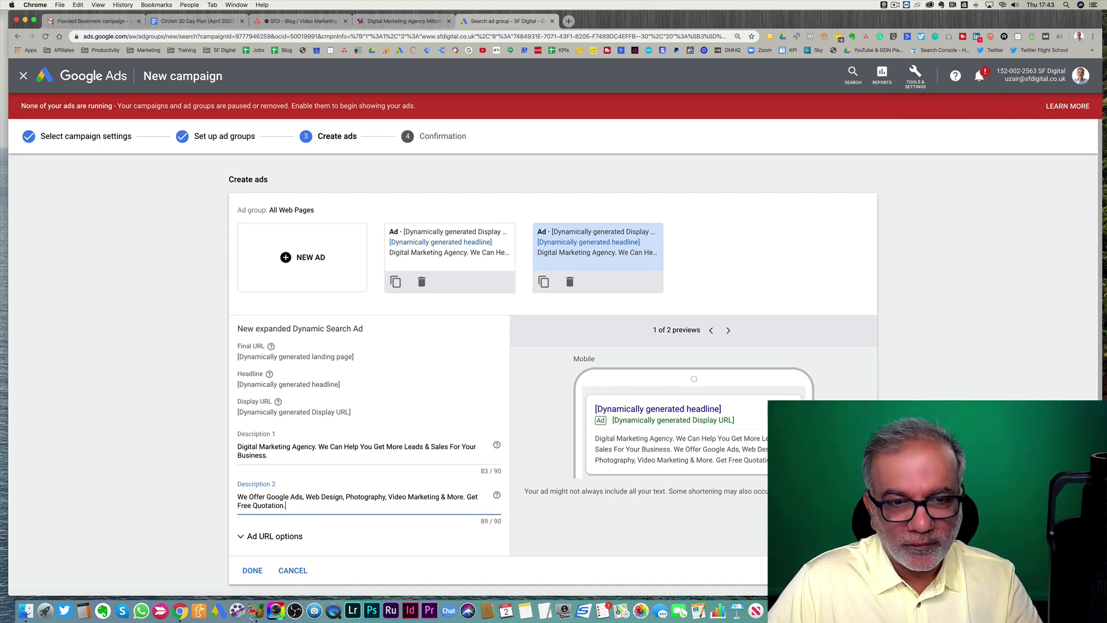
pyautogui.write('n.')
pyautogui.click(249, 572)
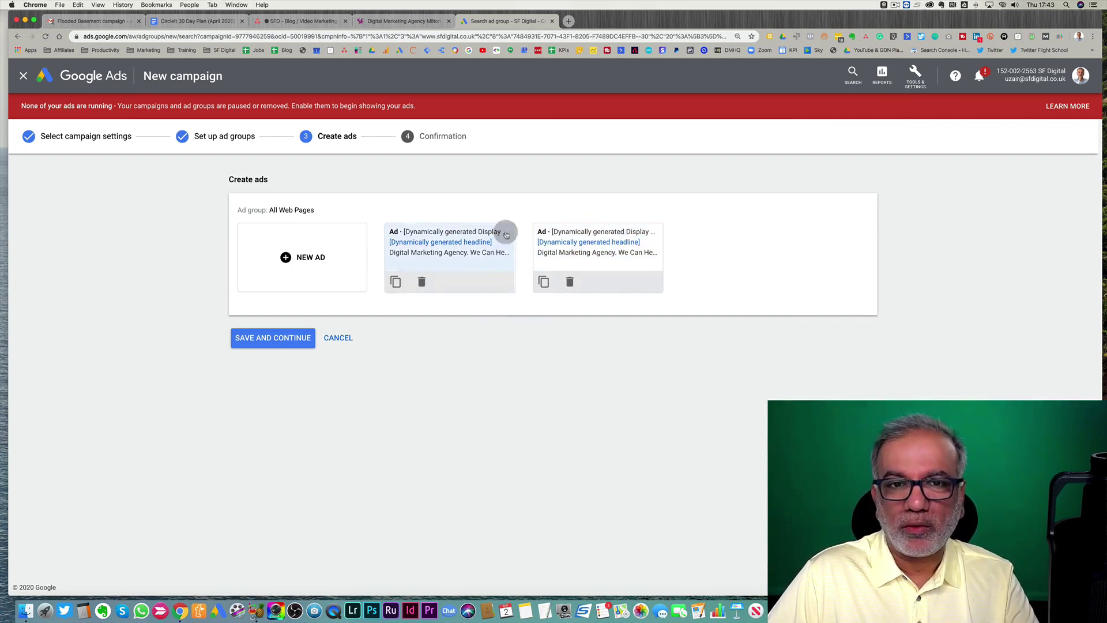
# Save both ads to finish creating the campaign
pyautogui.click(279, 339)
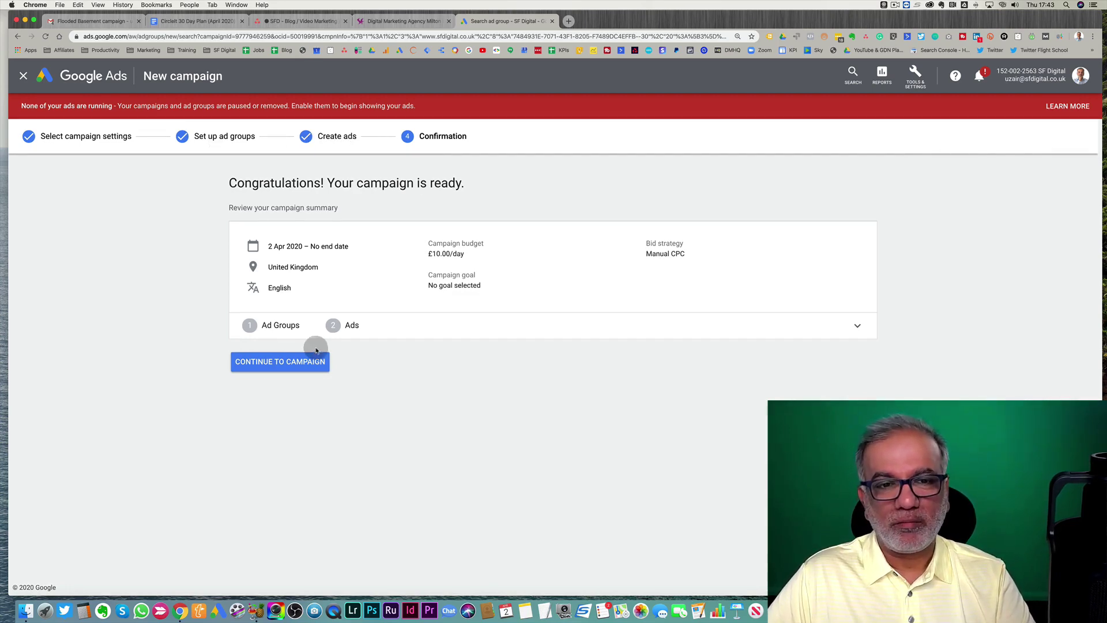
# Change the All Web Pages default max. CPC from £2.00 to £1.00 and save
pyautogui.click(300, 362)
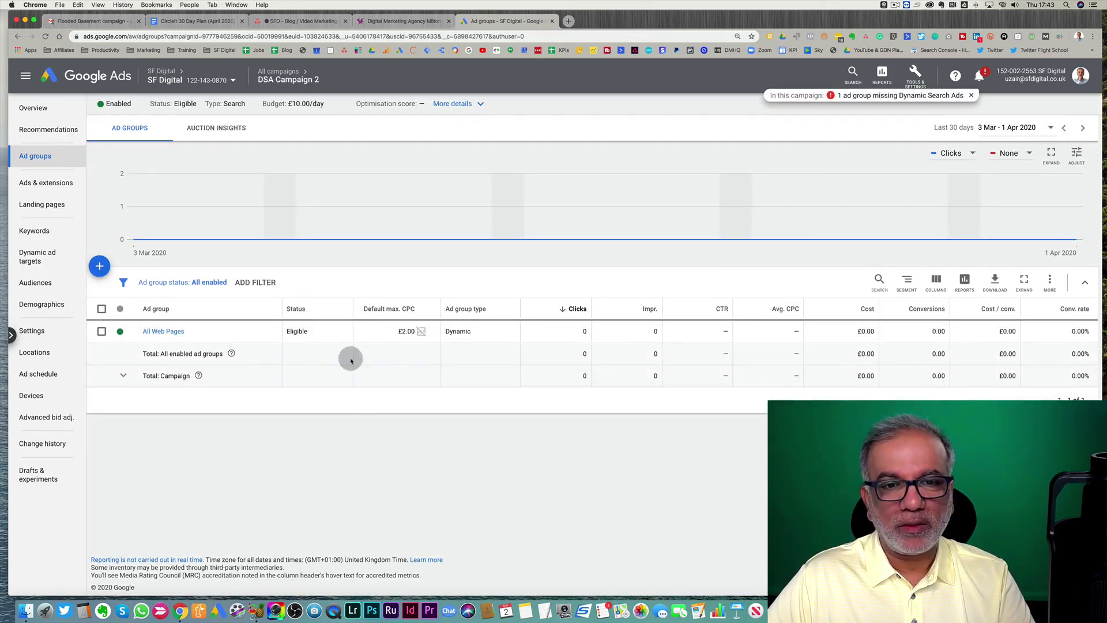
pyautogui.click(401, 327)
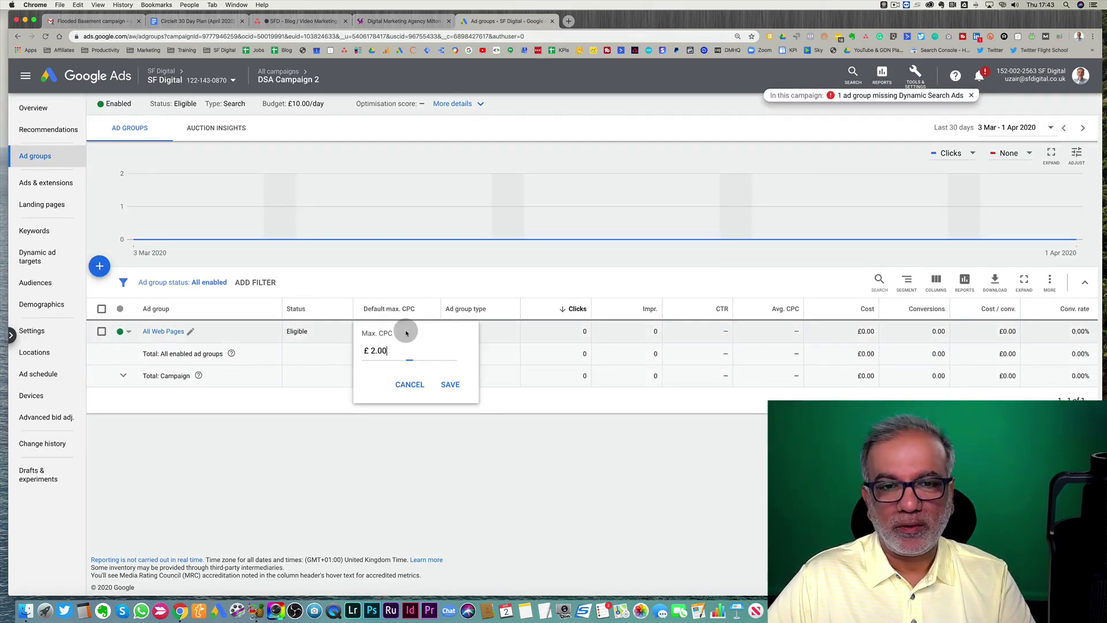
pyautogui.doubleClick(379, 350)
pyautogui.write('0.')
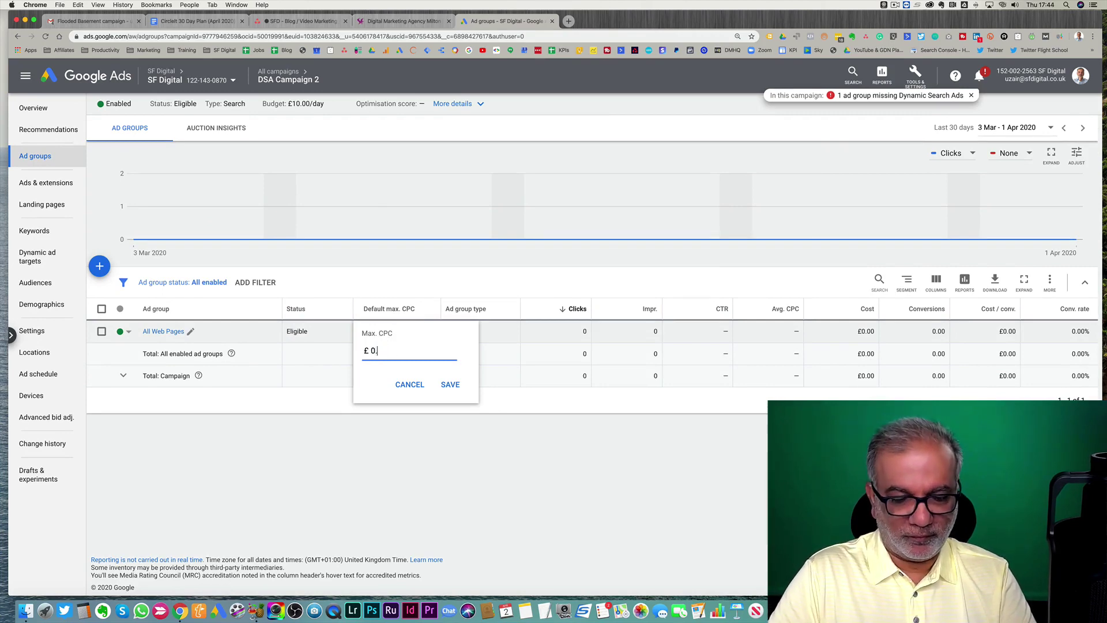
pyautogui.press('BackSpace')
pyautogui.press('BackSpace')
pyautogui.write('1.00')
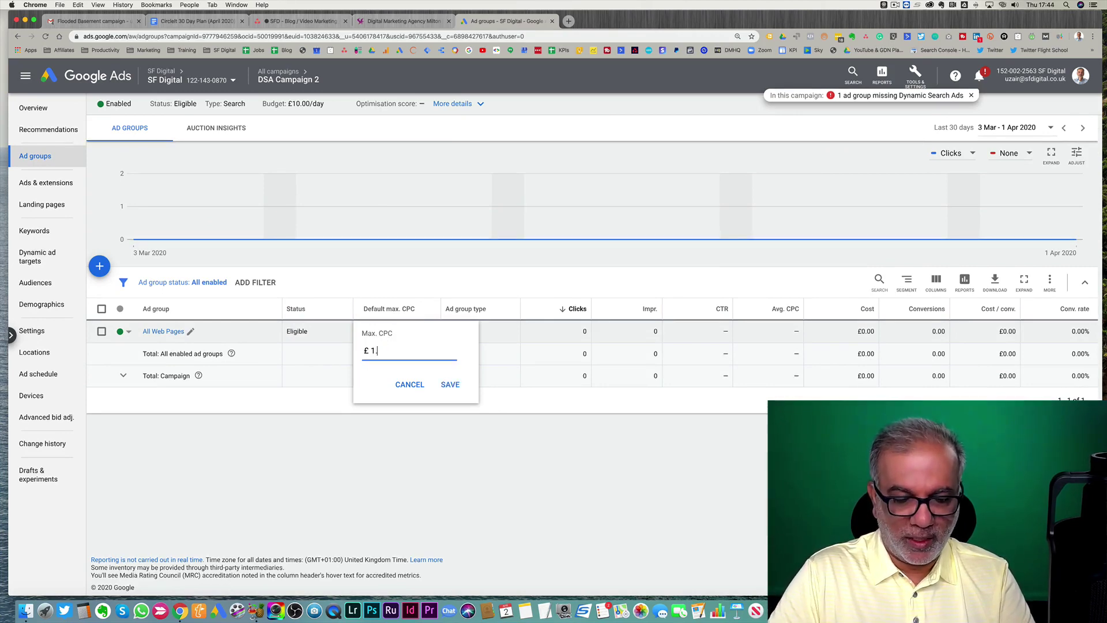
pyautogui.click(447, 379)
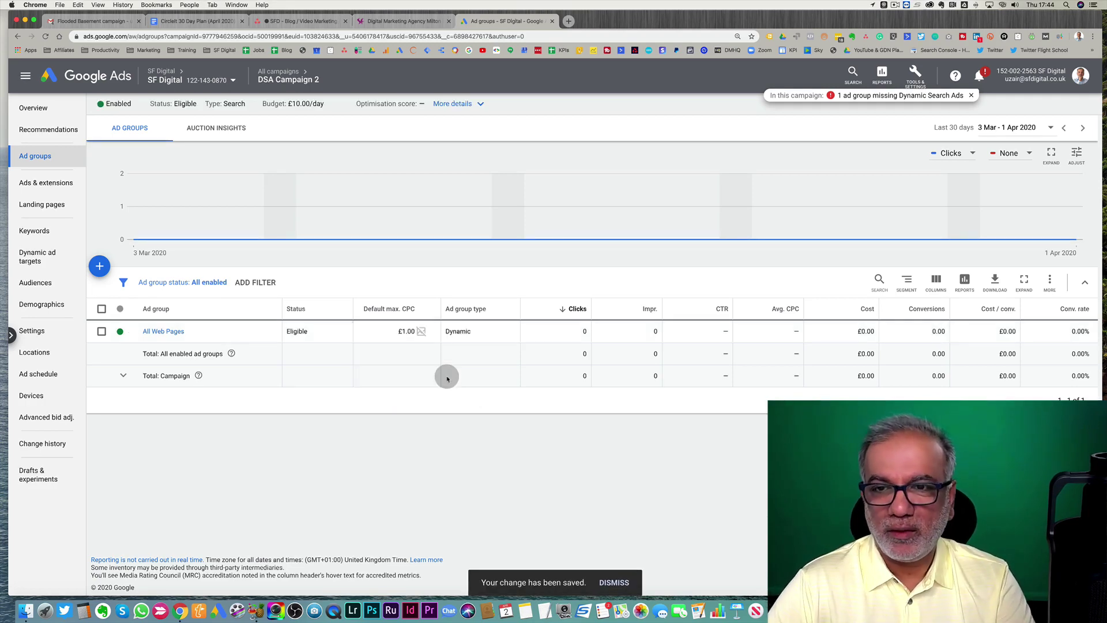